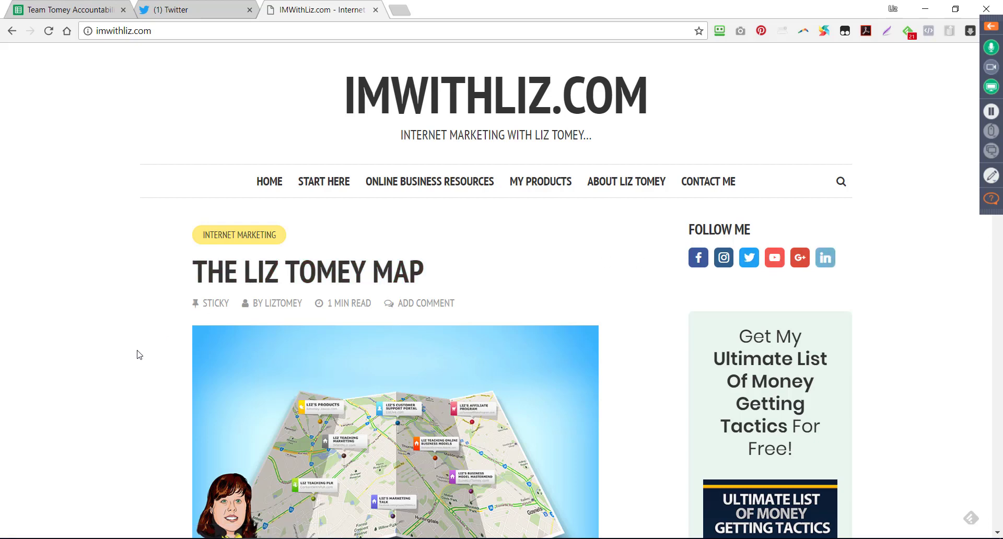
- Open the "YouTube Is Cracking Down – Are You Next?" blog post and look through its content, author box and comments
scroll(136, 360, "down", 9)
scroll(136, 365, "down", 6)
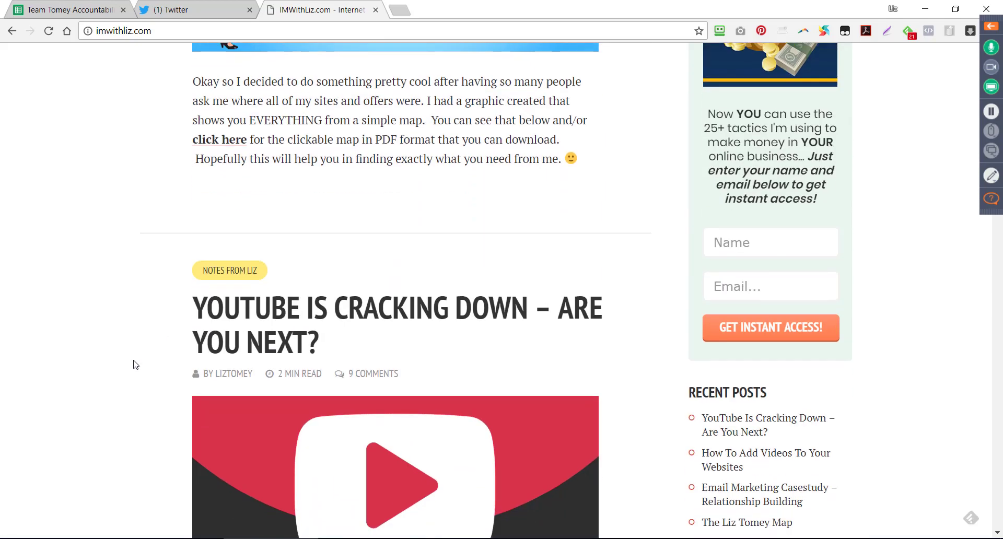
left_click(336, 118)
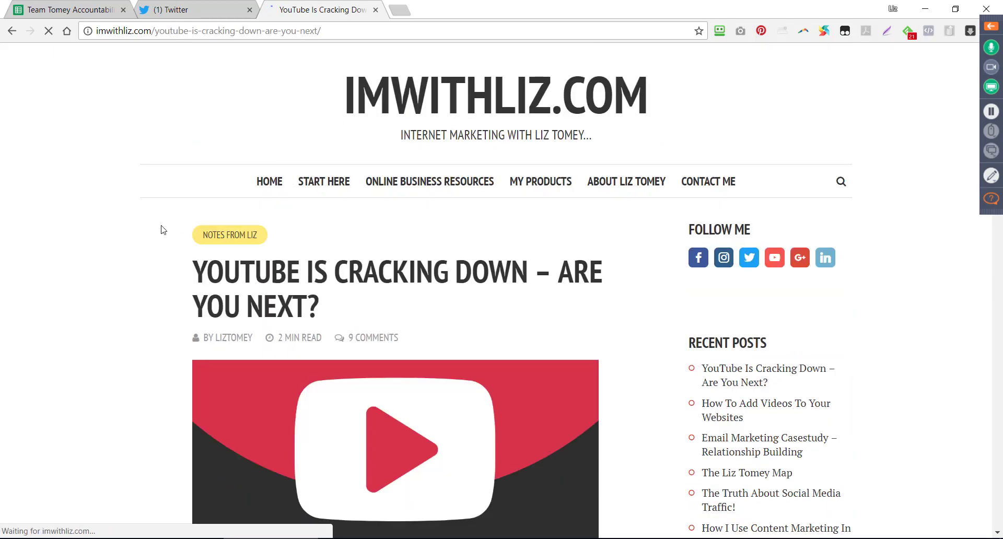
scroll(135, 254, "down", 1)
scroll(135, 254, "down", 20)
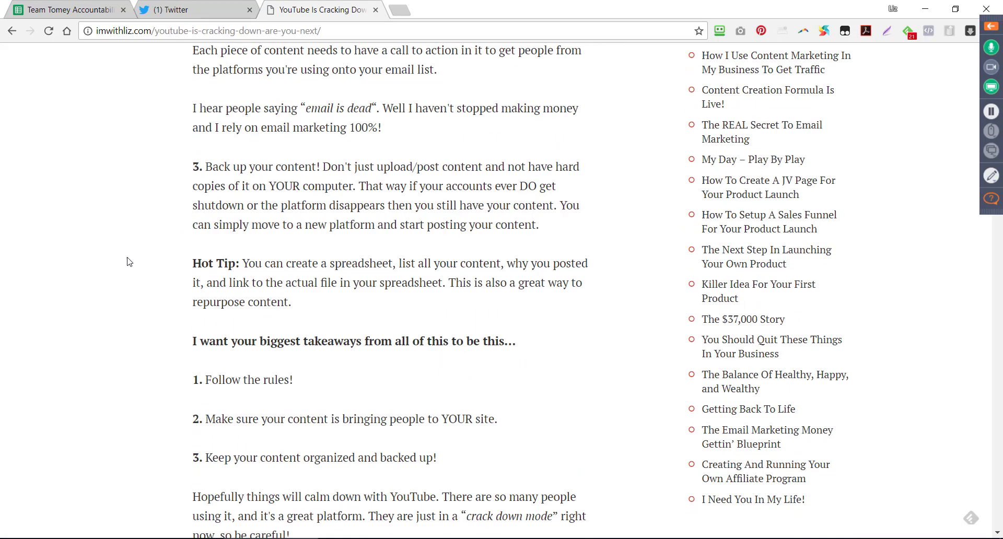
scroll(125, 267, "down", 11)
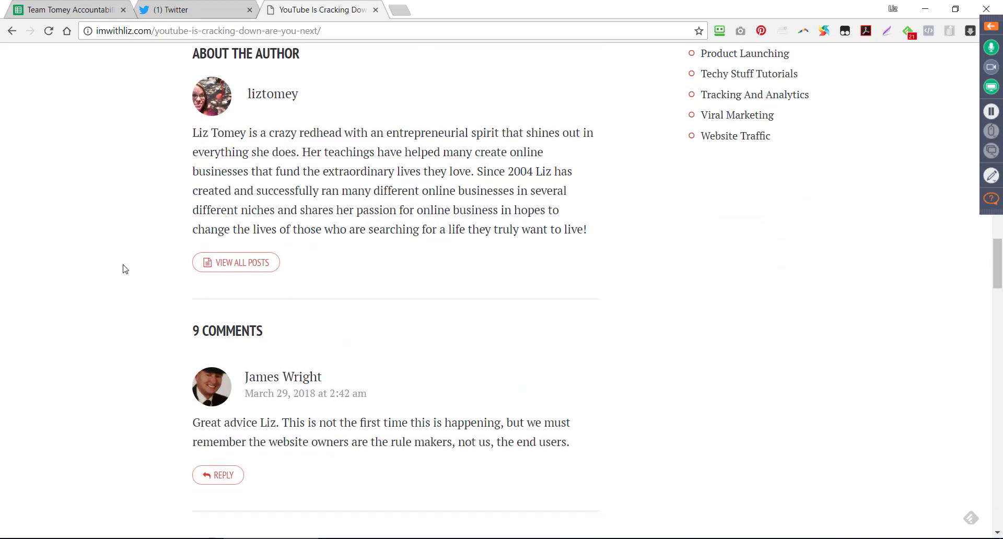
scroll(125, 269, "up", 13)
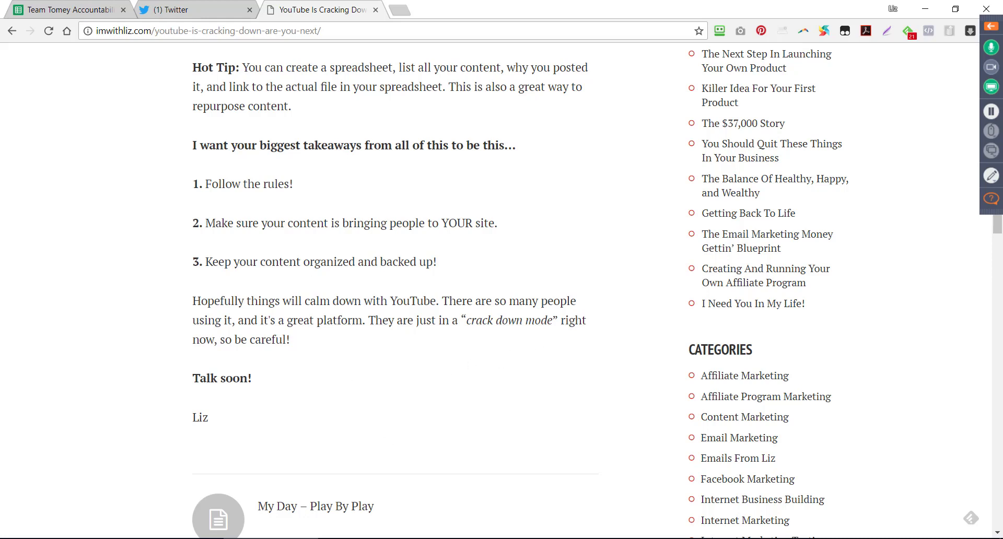
- Switch to Notepad++ and open 1aTemplateLizTomey.txt from the zzzLizTomey3.0\Emails folder on the TOSHIBA EXT (F:) drive
left_click(170, 538)
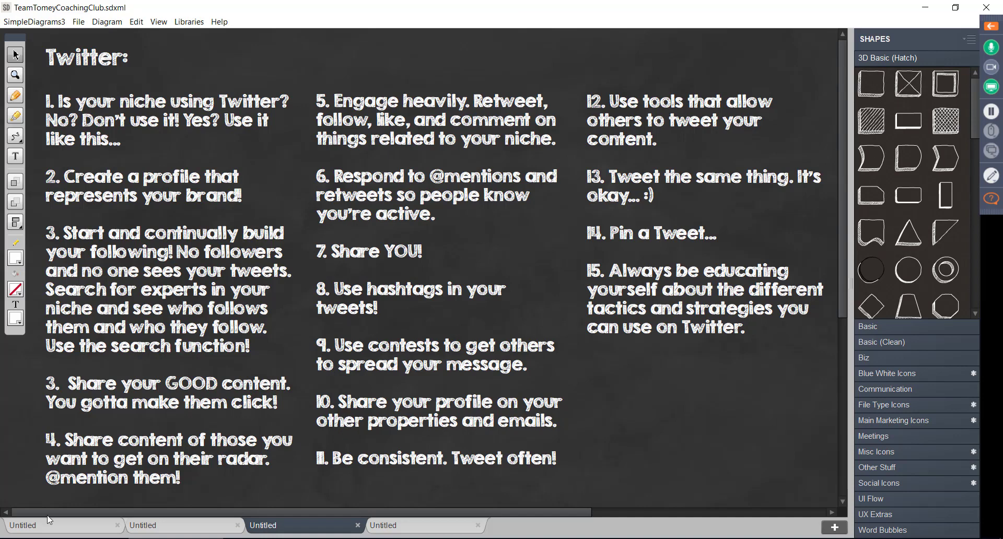
key("super")
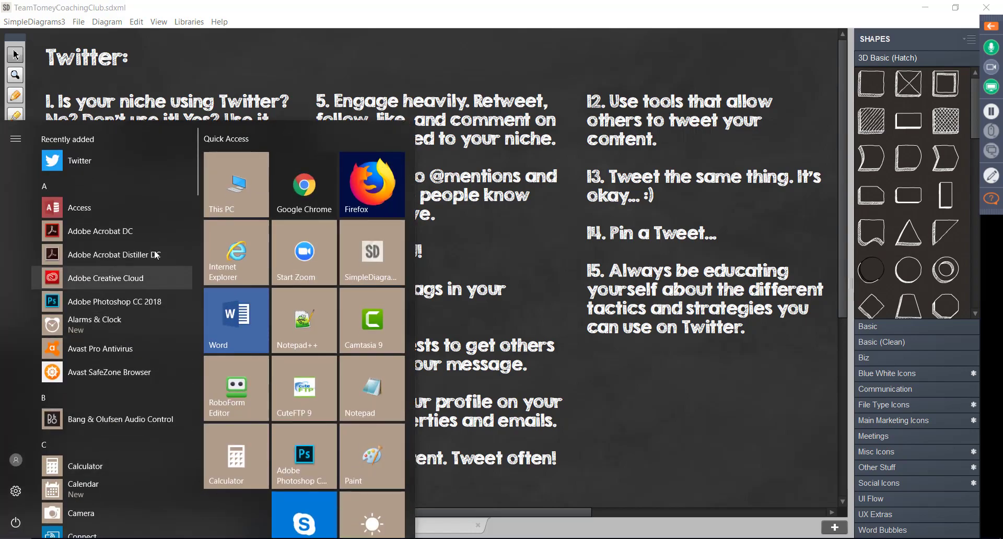
left_click(311, 329)
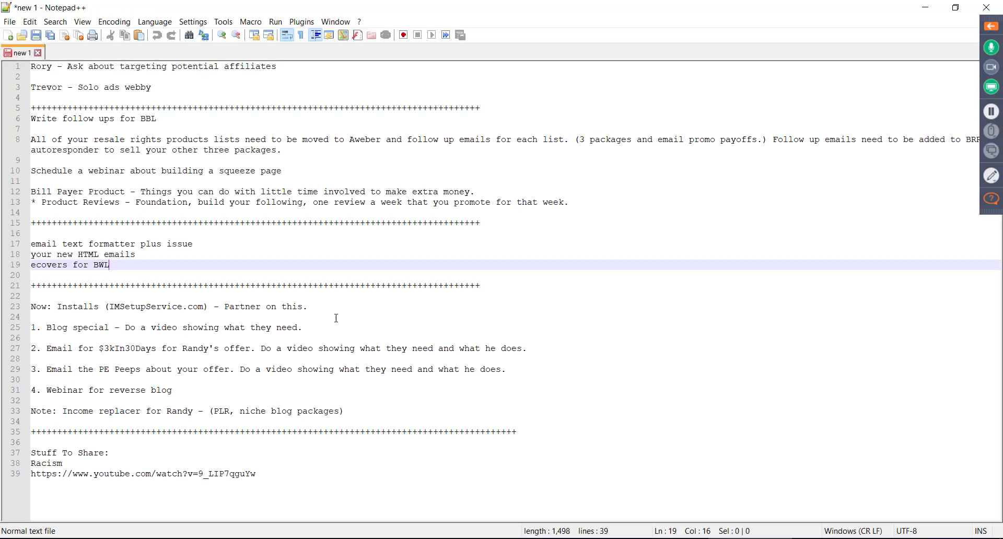
left_click(22, 37)
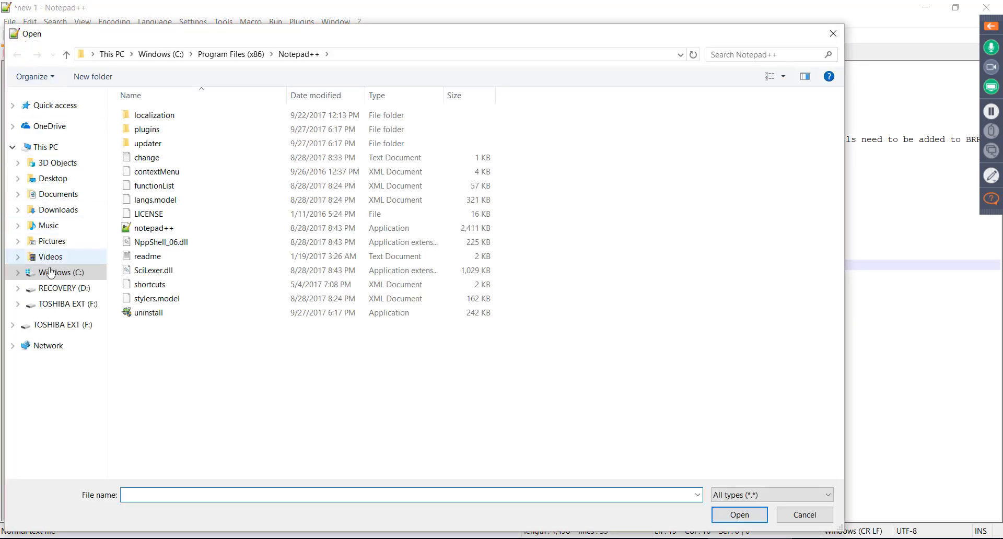
left_click(62, 304)
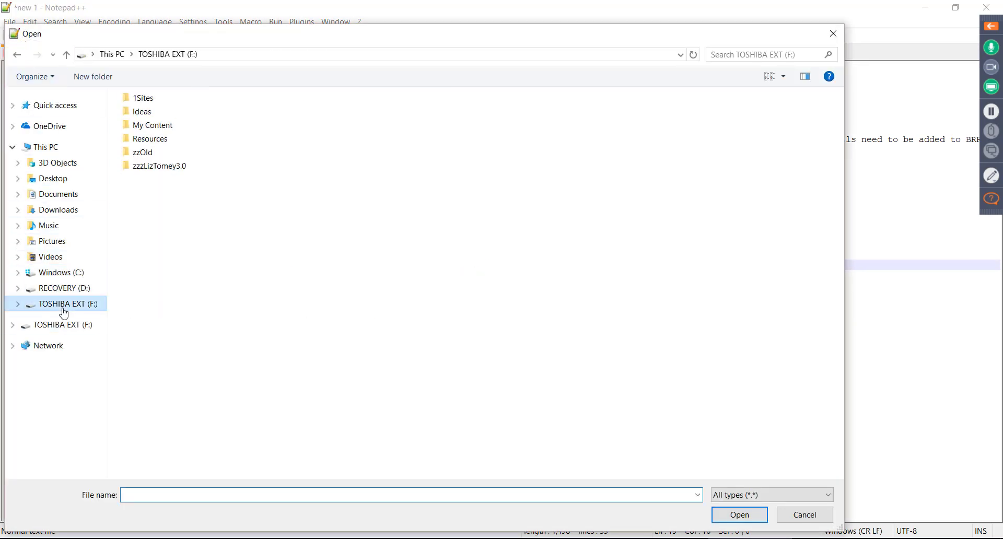
double_click(163, 166)
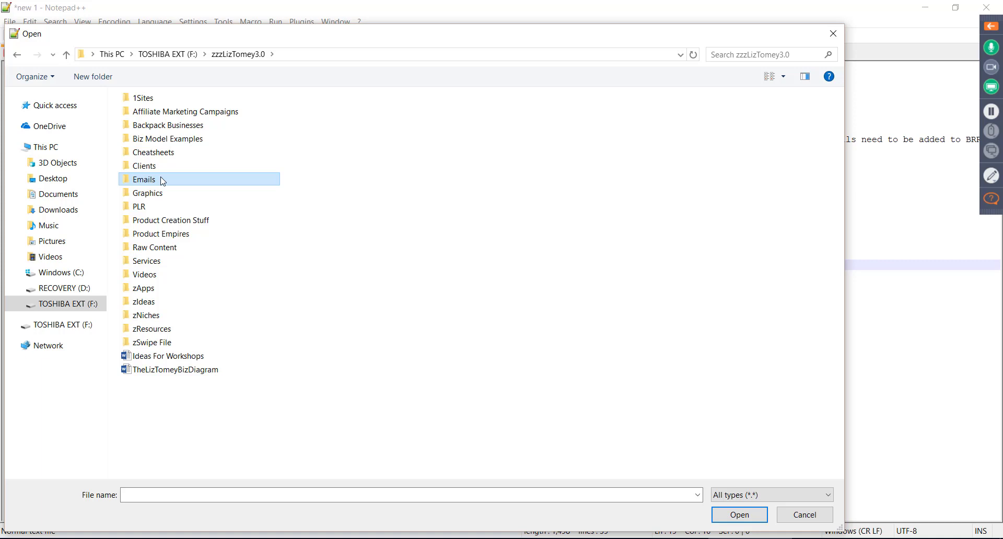
double_click(163, 180)
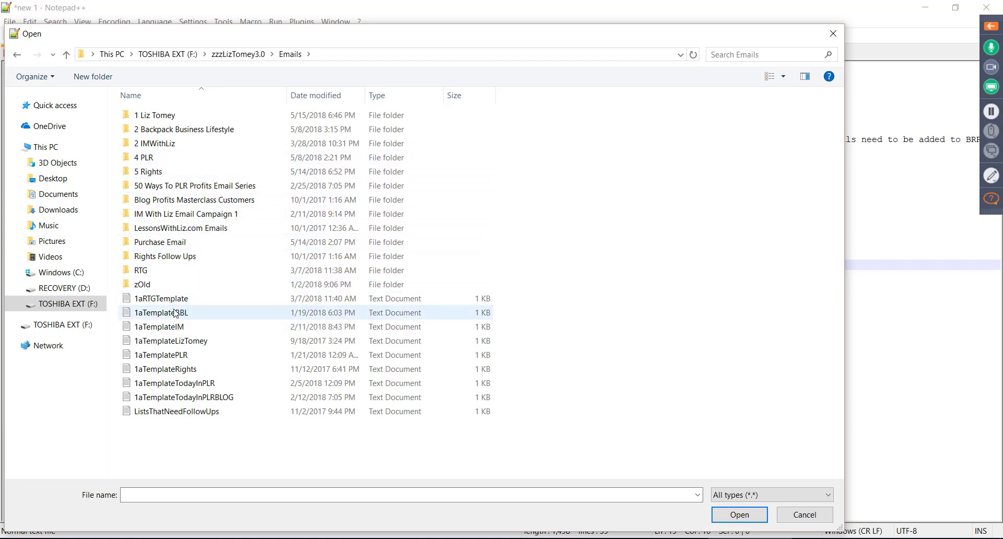
double_click(171, 342)
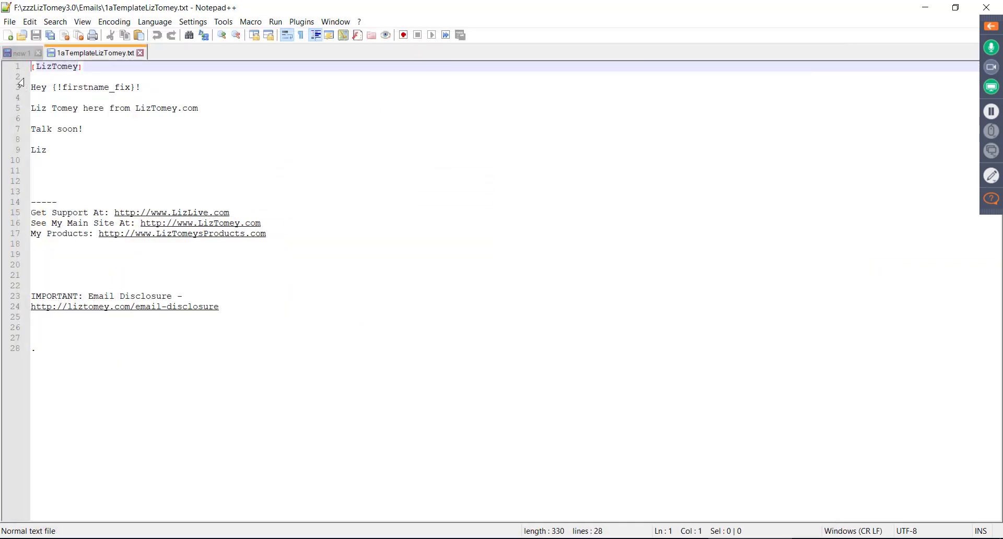
- Add a line starting "Let's get" beneath the My Products link in the email template's signature, separated by a blank line
left_click_drag(33, 66, 105, 348)
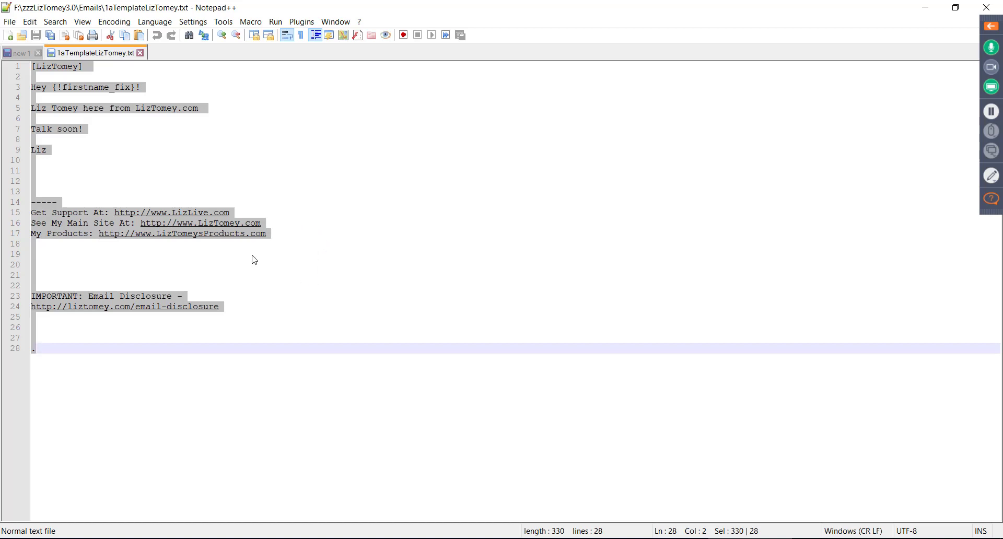
left_click(302, 235)
key("Return")
key("Return")
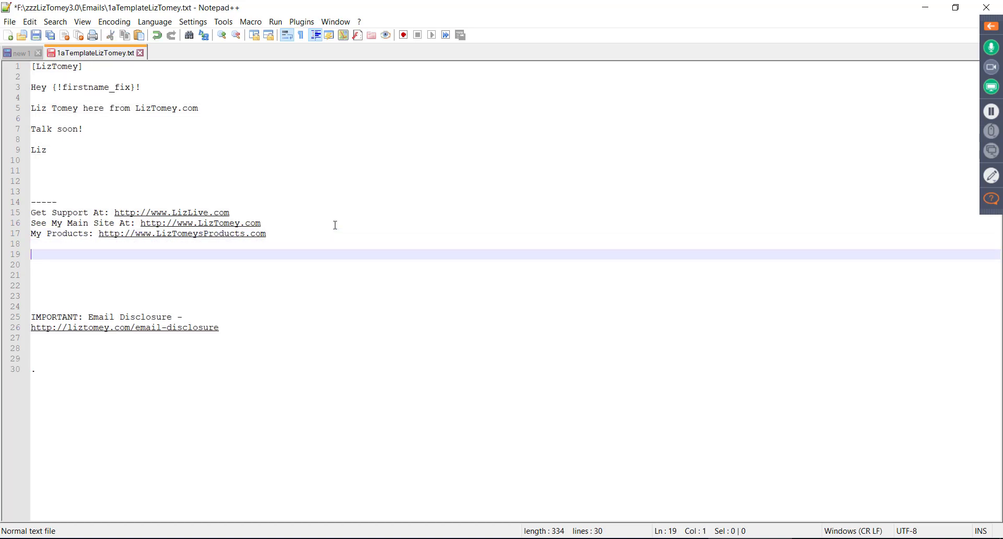
type("Let's get")
- Switch to Chrome, open aweber.com in a new tab and log in with the saved account credentials
left_click(287, 538)
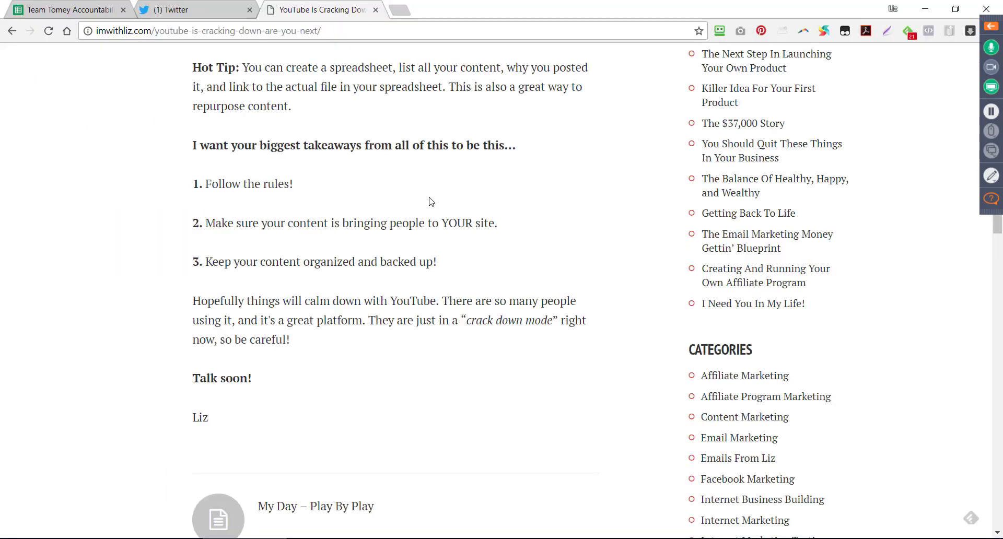
left_click(409, 11)
left_click(262, 31)
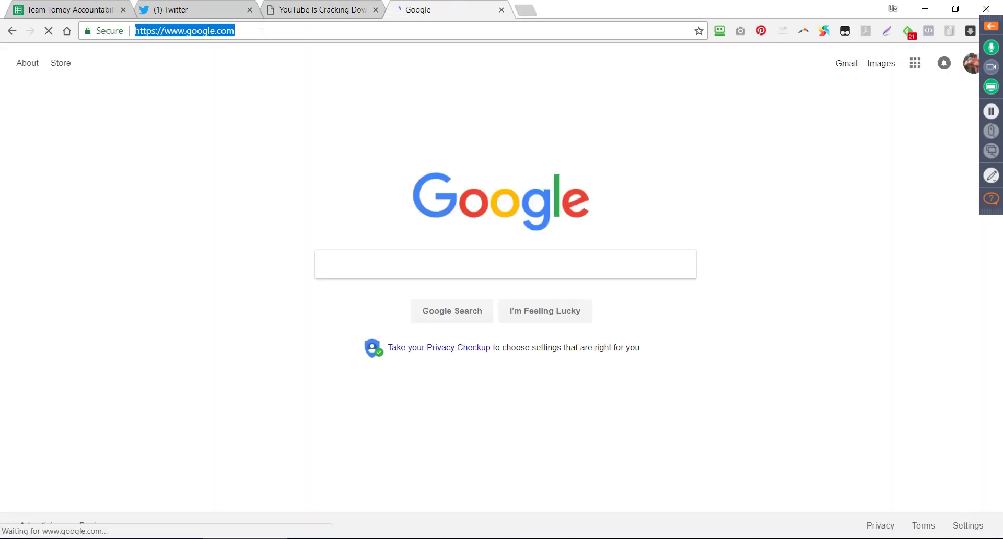
type("aweber.com")
key("Return")
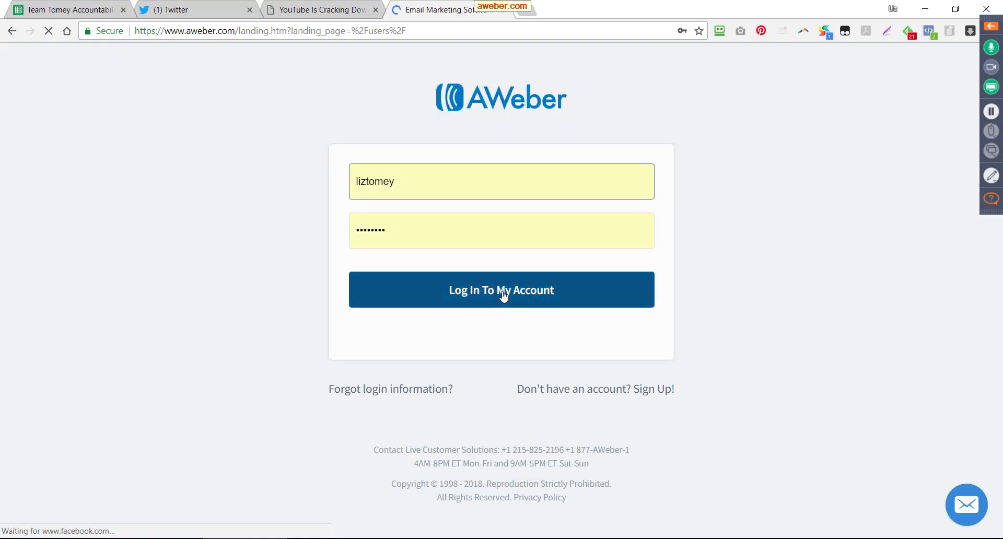
left_click(503, 296)
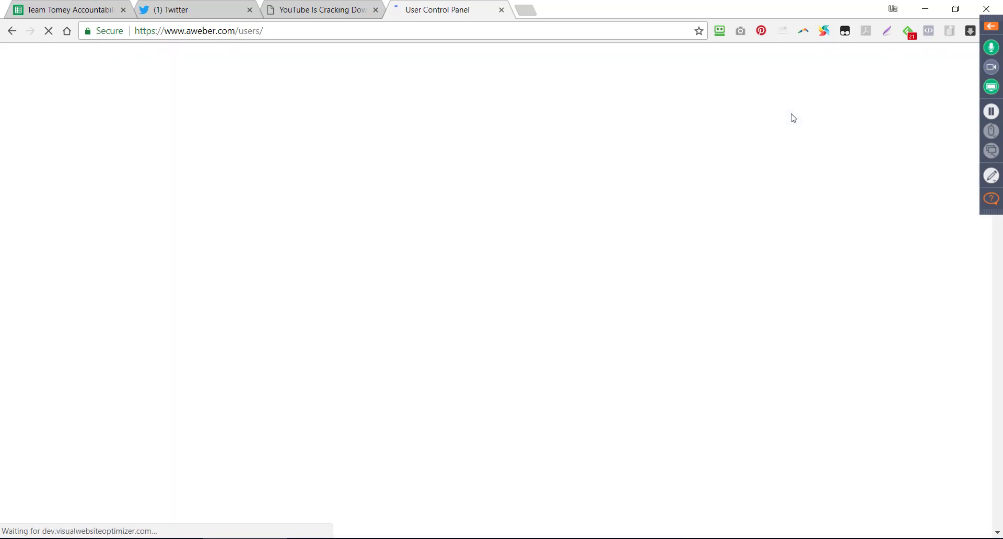
- Create a new email message with the Drag & Drop Email Builder
mouse_move(791, 114)
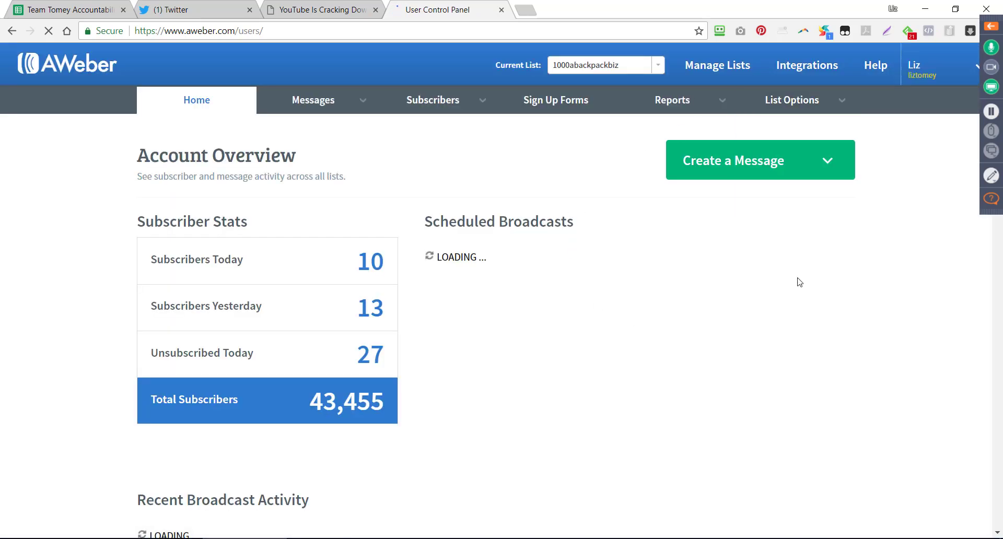
left_click(825, 161)
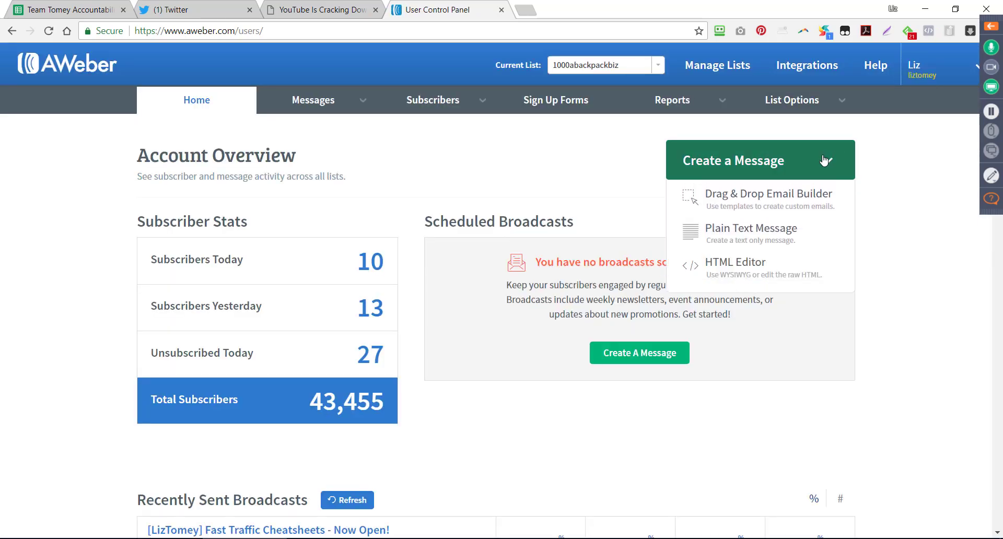
left_click(758, 195)
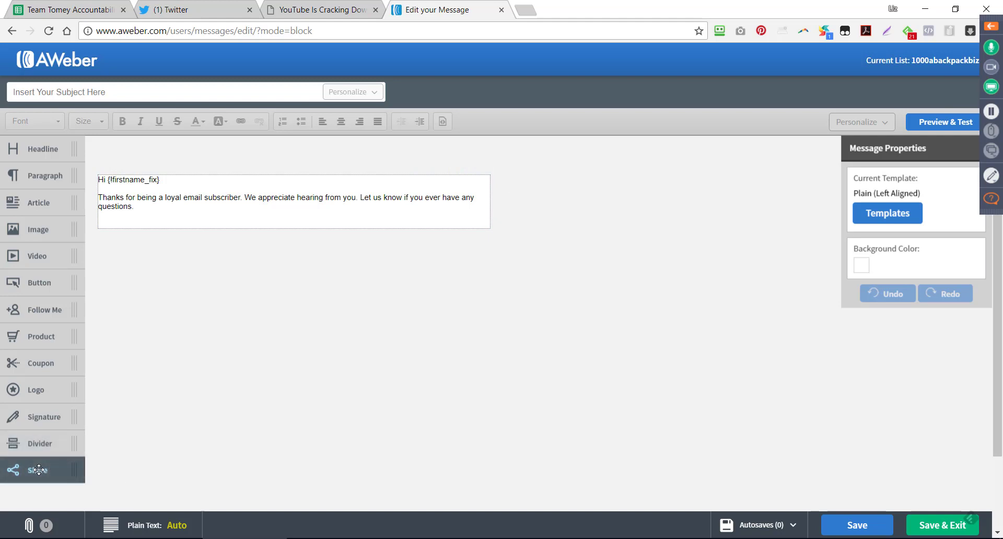
- Add a Share block with social network icons below the message paragraph and delete it again
left_click(210, 214)
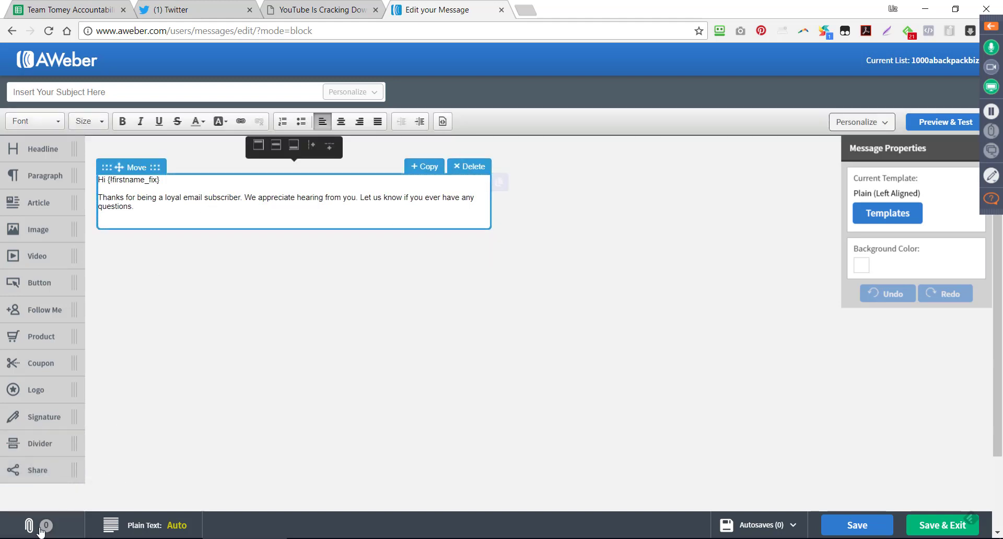
left_click_drag(33, 470, 225, 286)
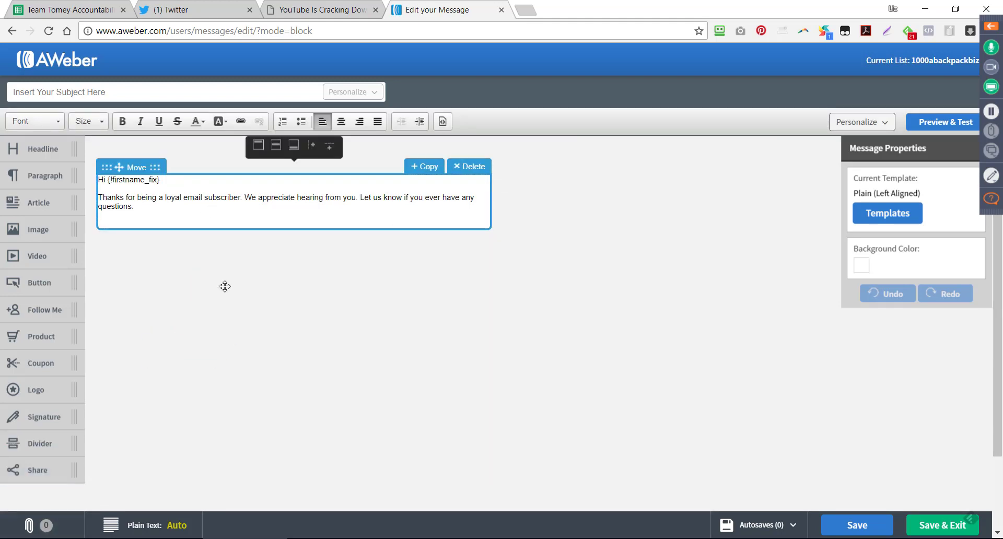
left_click_drag(33, 470, 193, 213)
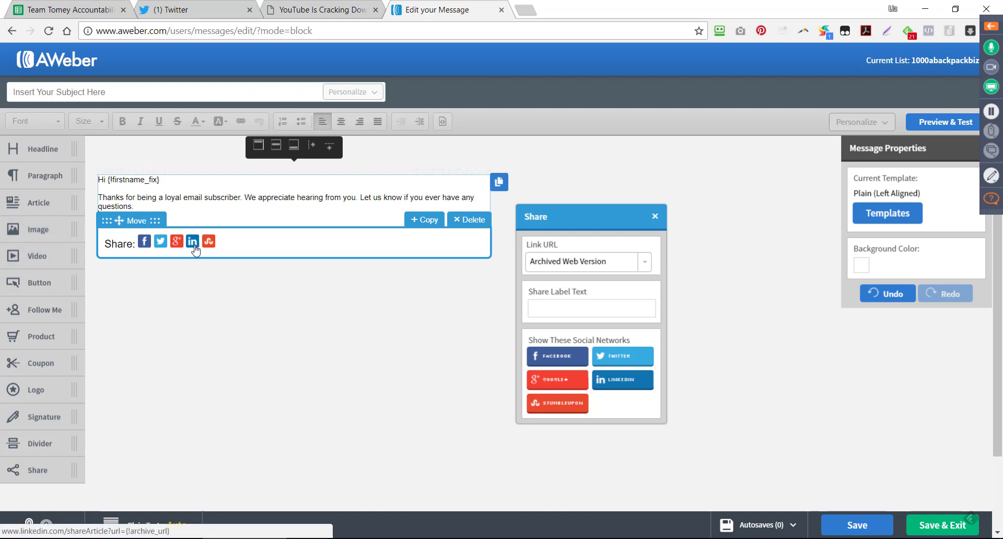
left_click(473, 219)
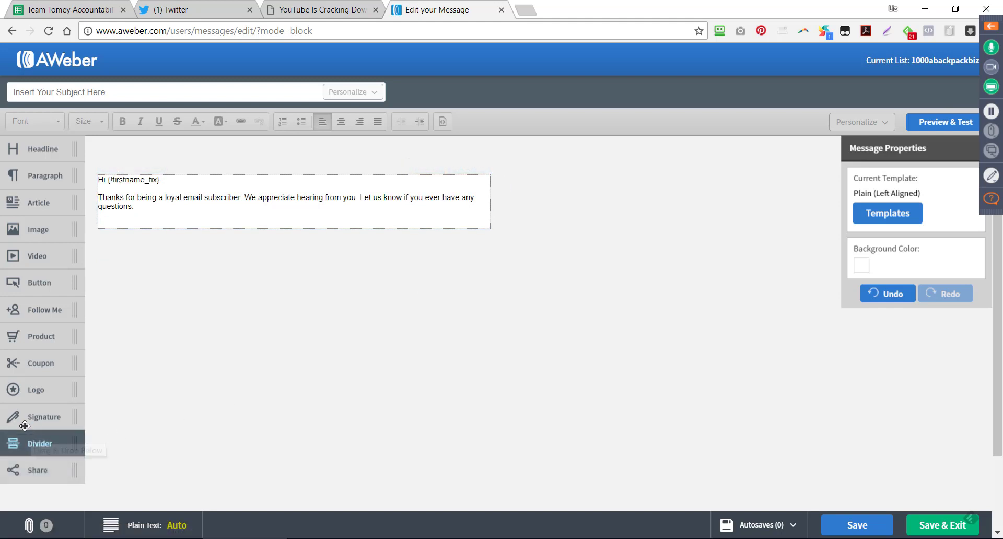
- Add a Follow Me block below the message paragraph and link it to the saved Twitter account
left_click_drag(13, 311, 159, 256)
left_click_drag(45, 309, 152, 230)
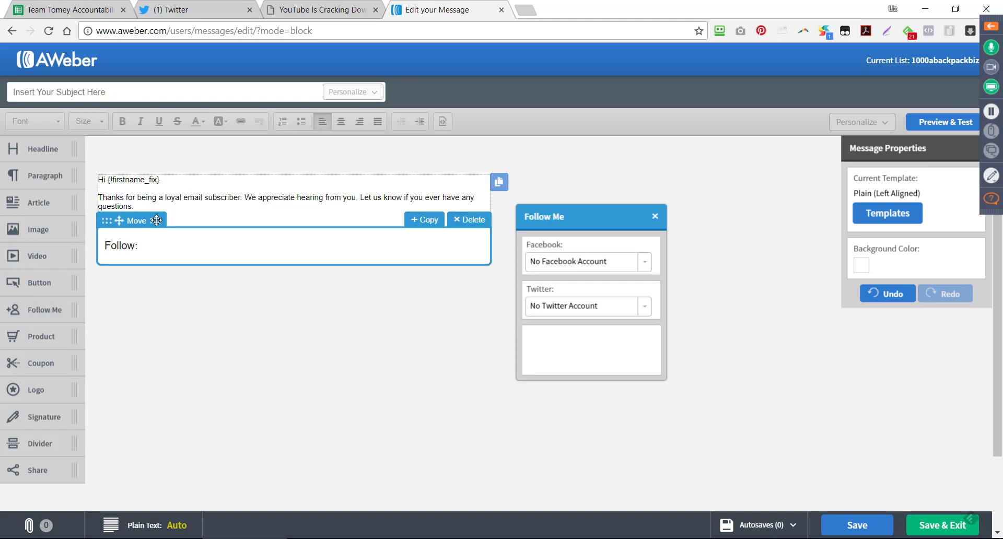
left_click(647, 264)
left_click(647, 266)
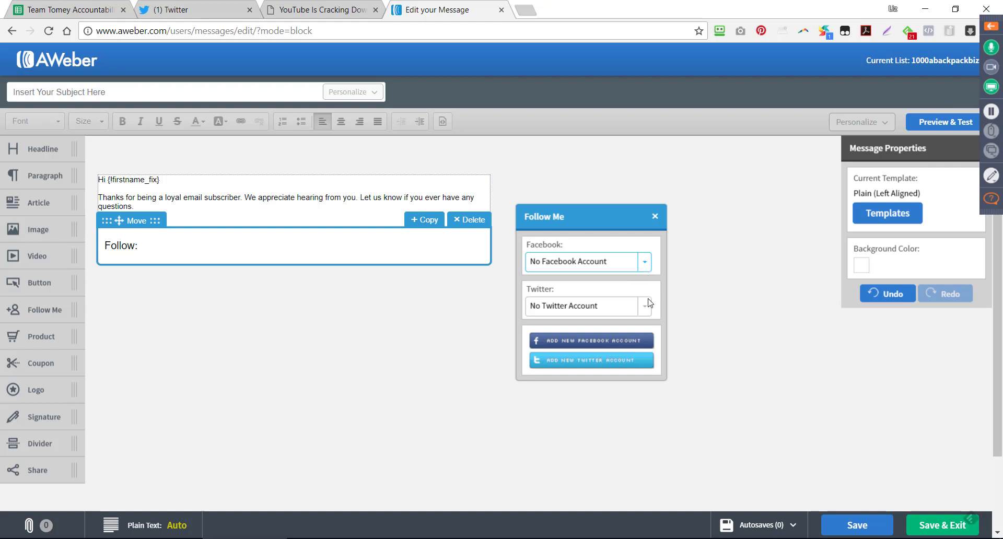
left_click(648, 309)
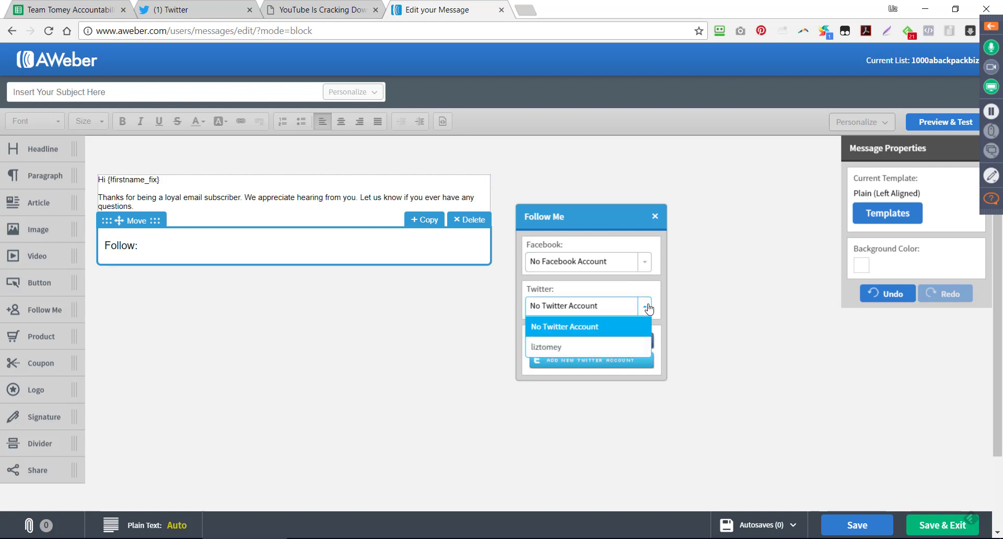
left_click(597, 343)
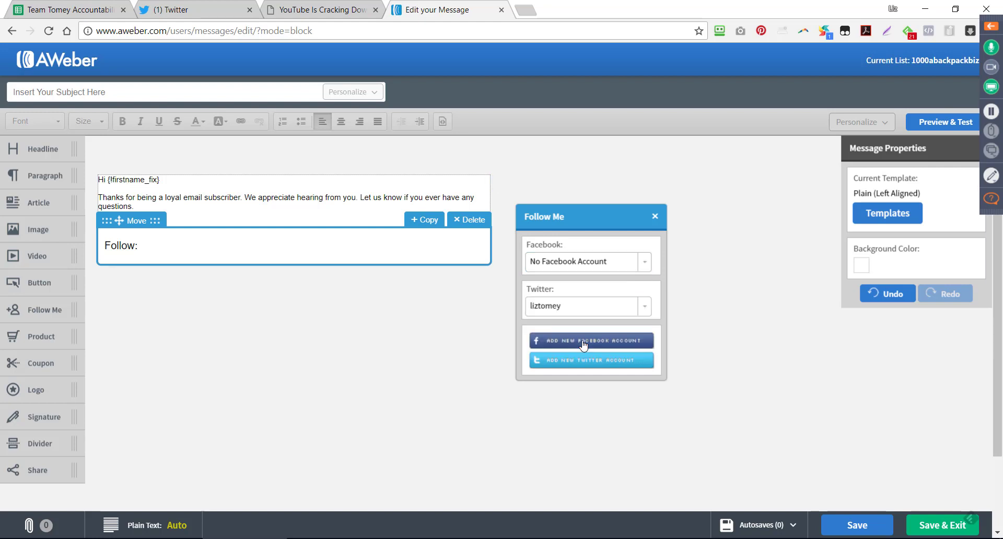
- Check the Follow Me block's Facebook account choices, keep No Facebook Account, and delete the block
left_click(647, 266)
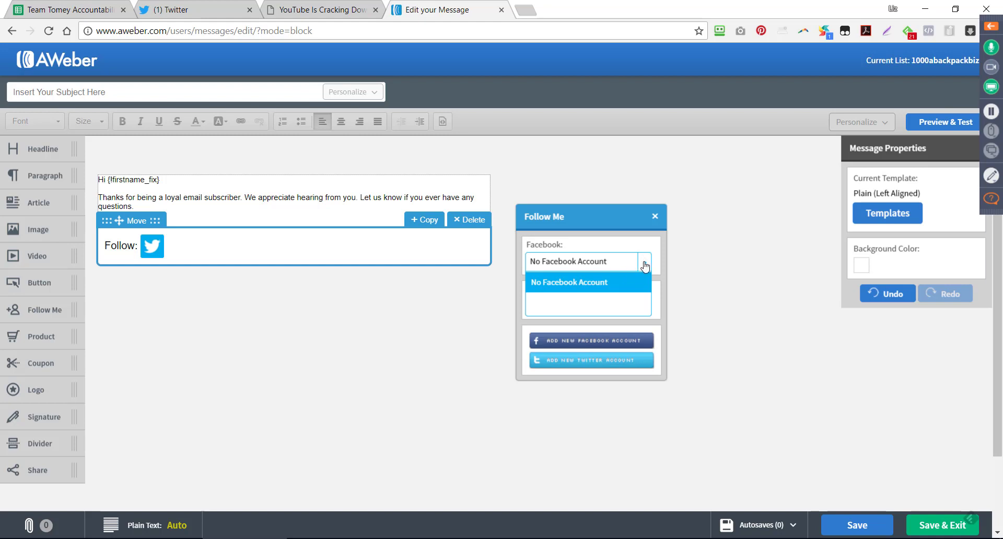
left_click(596, 282)
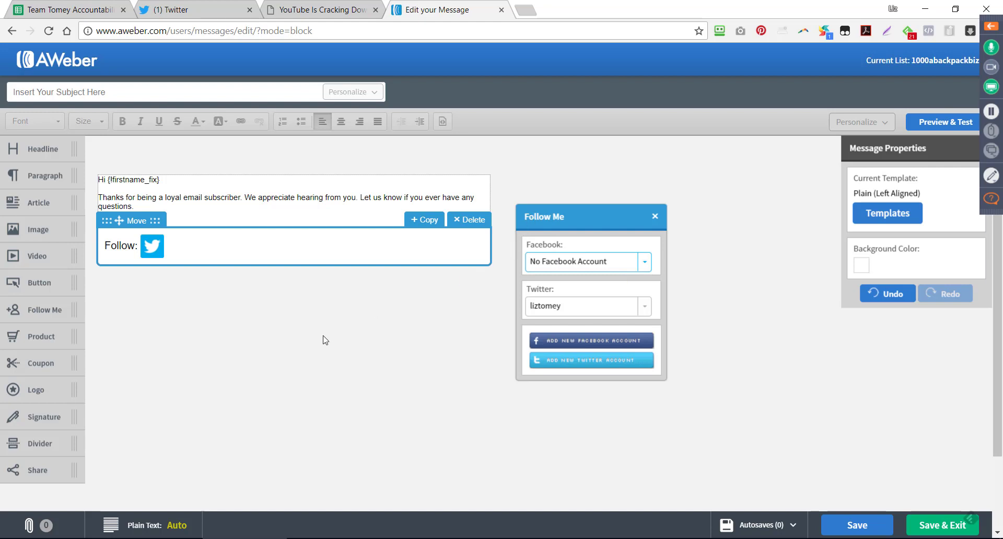
left_click(477, 224)
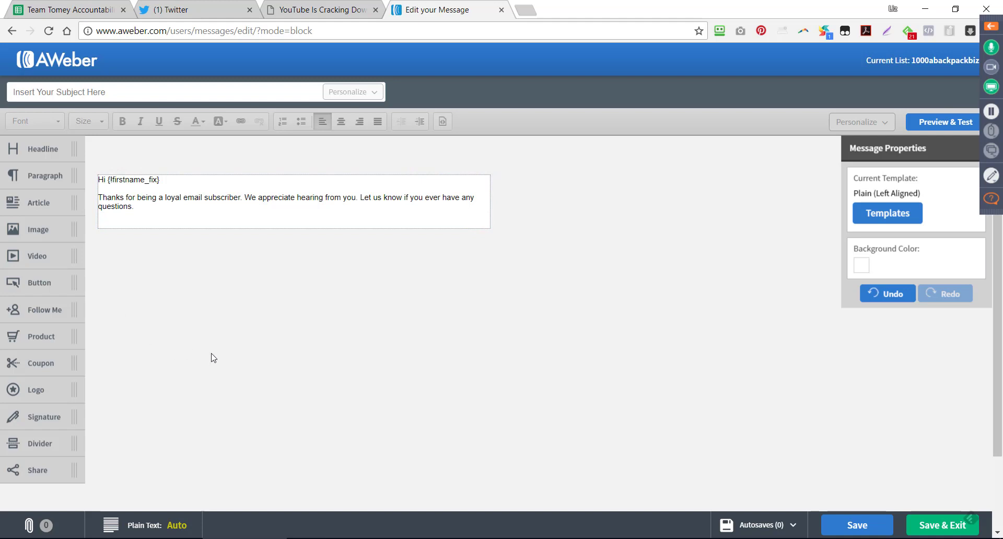
- Leave the message editor, view the My Account page in AWeber, and close it
left_click(68, 62)
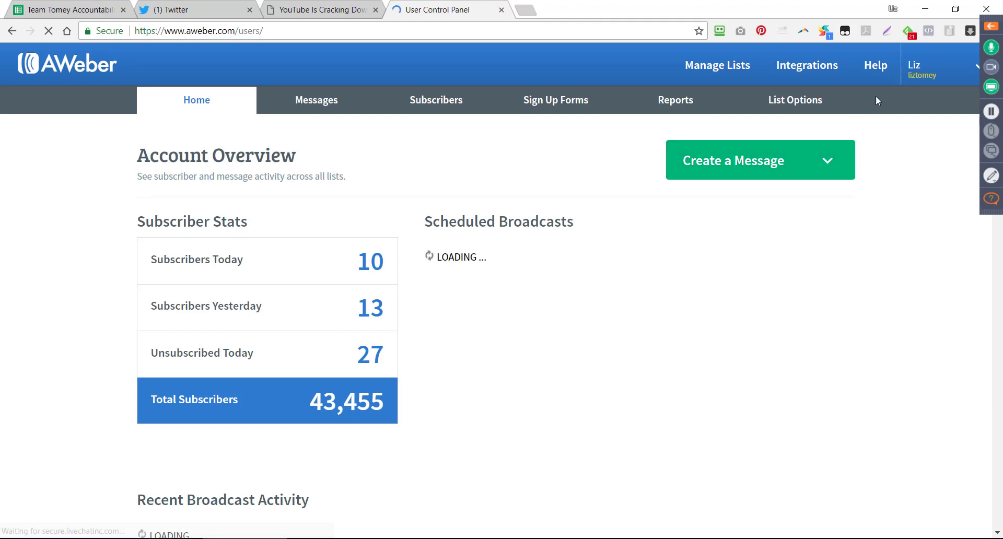
left_click(960, 68)
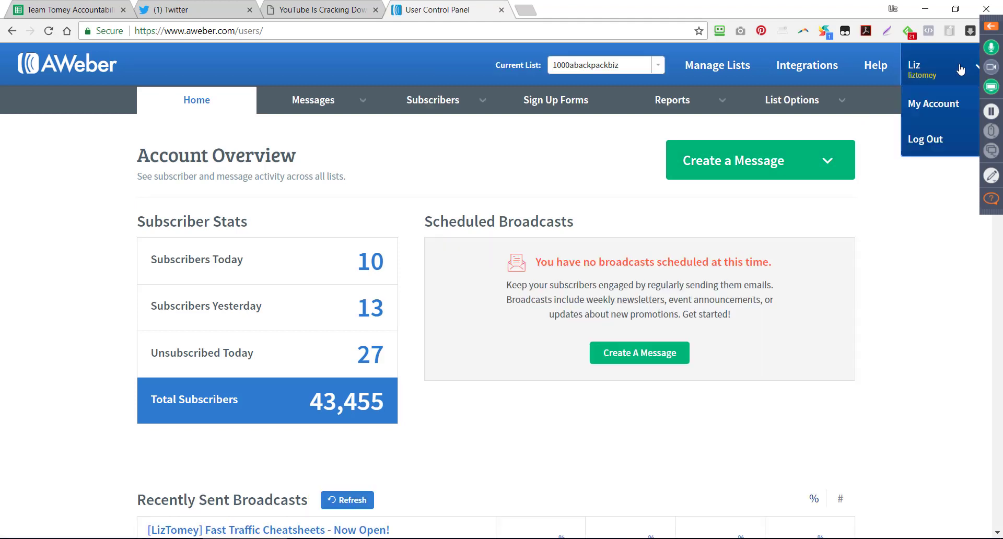
left_click(947, 105)
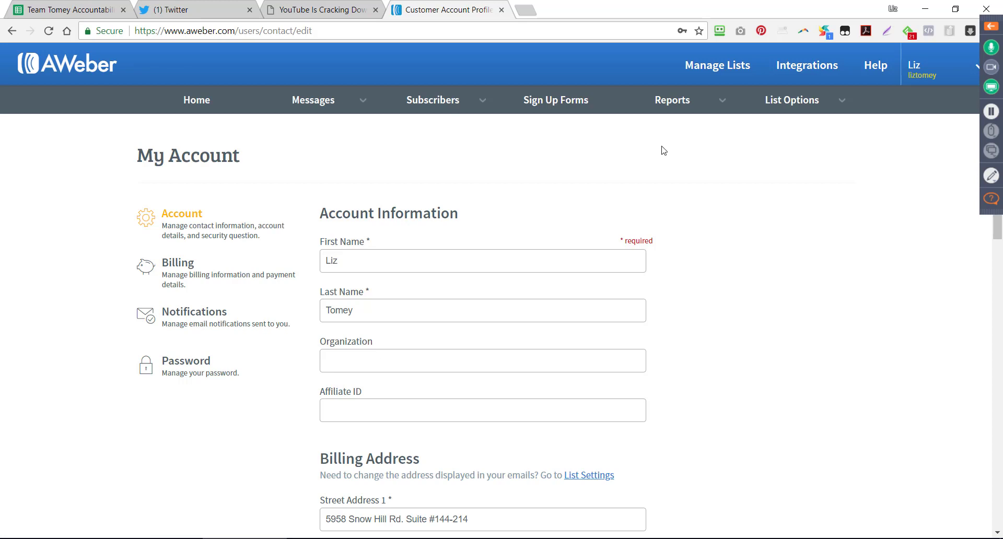
mouse_move(799, 104)
left_click(455, 10)
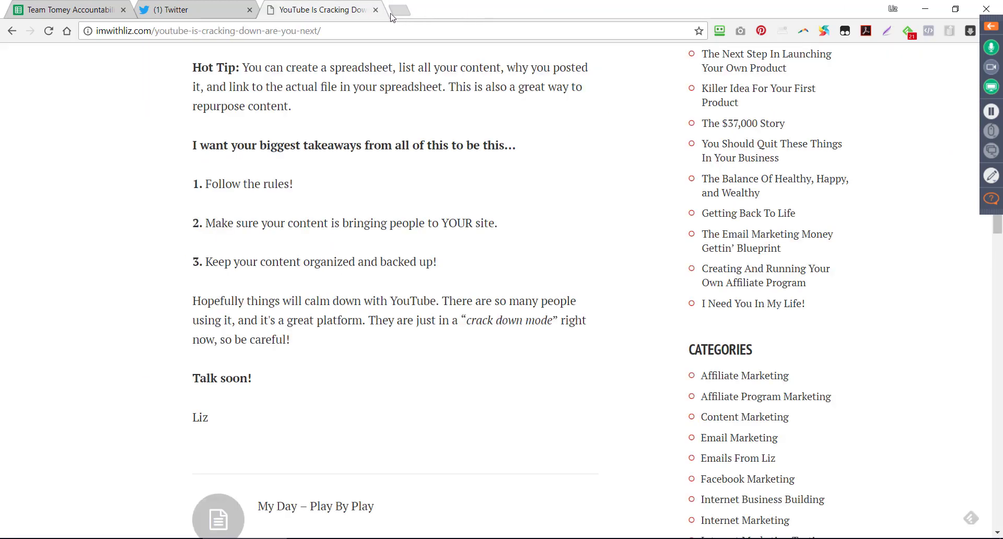
- Open the webinar's attendee questions, remove both listed entries, including the Google+ question, and close the questions window
left_click(991, 199)
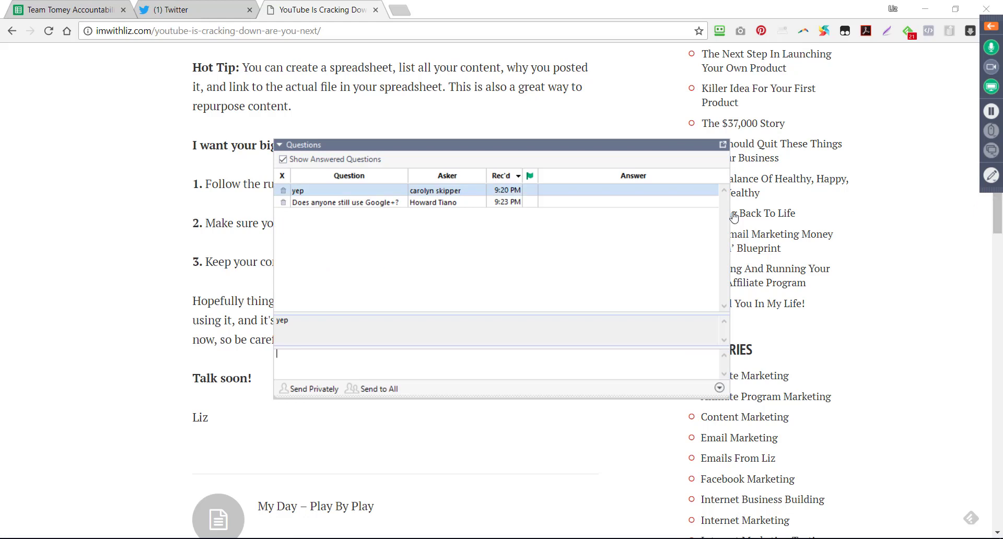
left_click(333, 202)
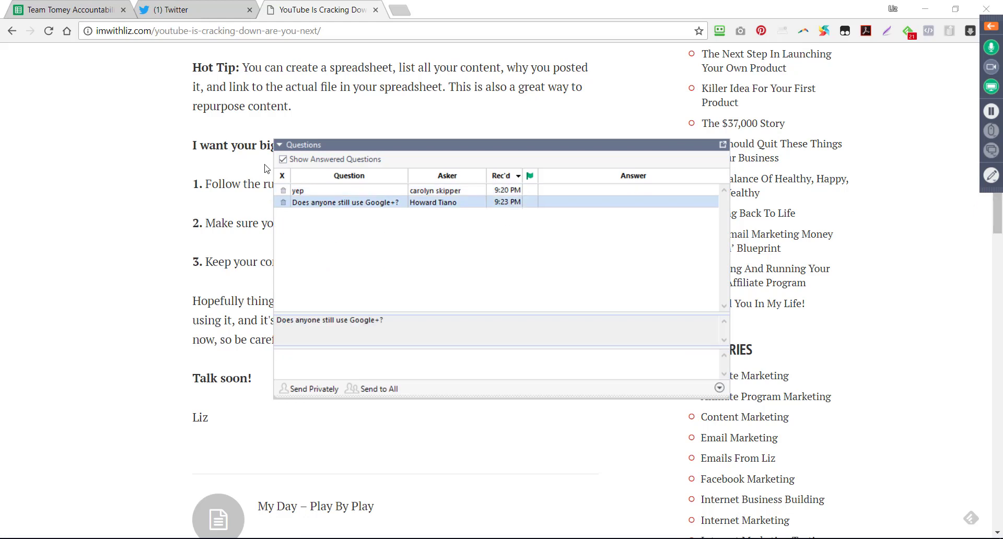
left_click(283, 191)
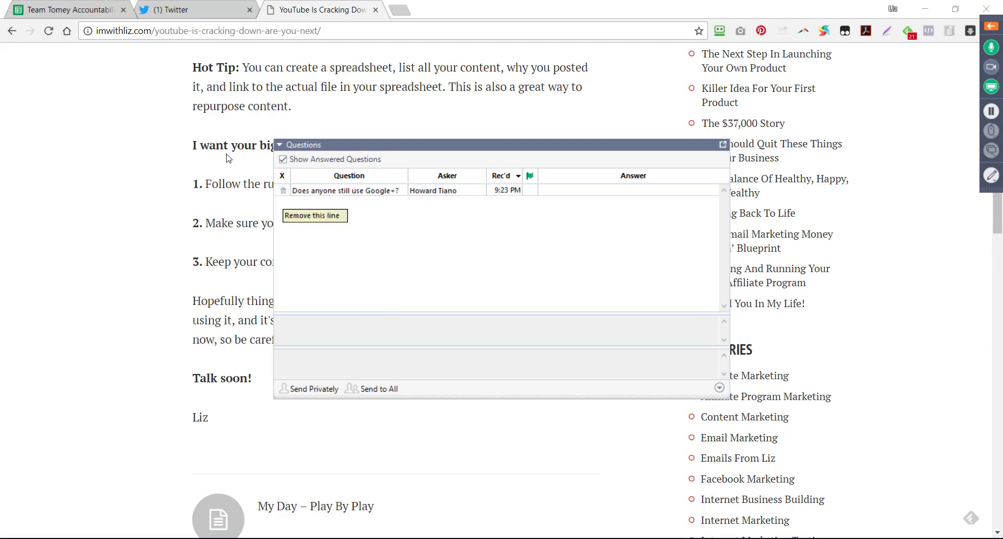
left_click(282, 191)
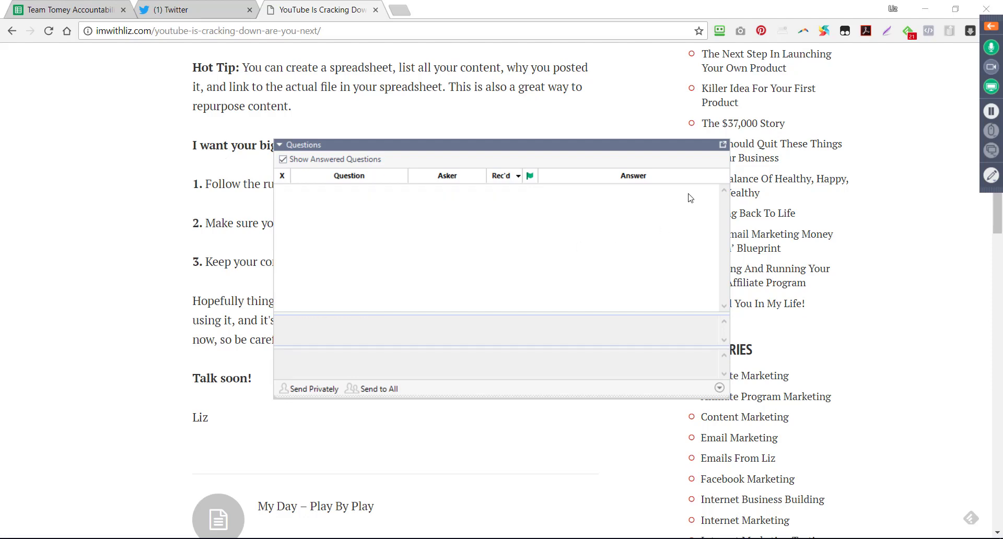
left_click(723, 148)
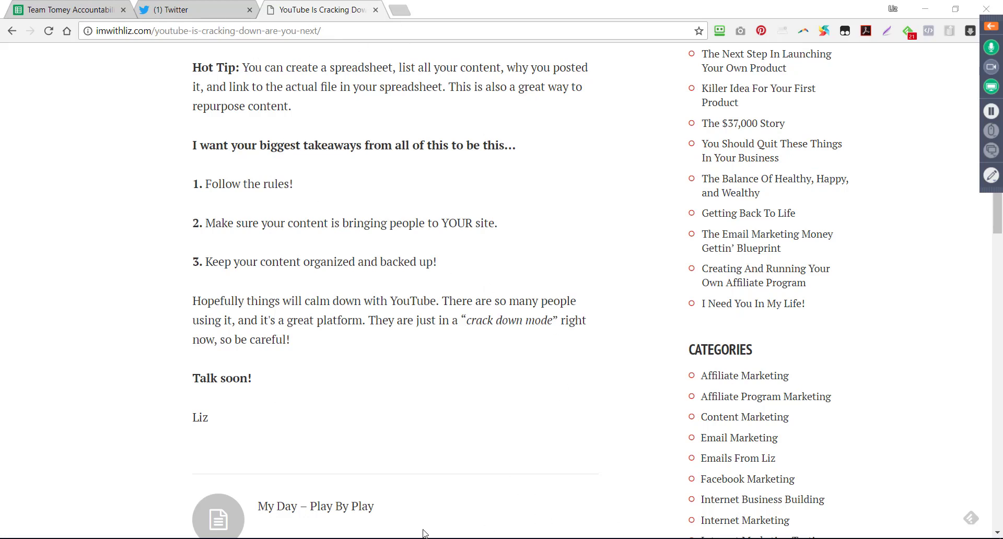
- Switch to SimpleDiagrams and show the diagram page listing the foundation, Google presence and social traffic tactics, with nothing selected
key("alt+Tab")
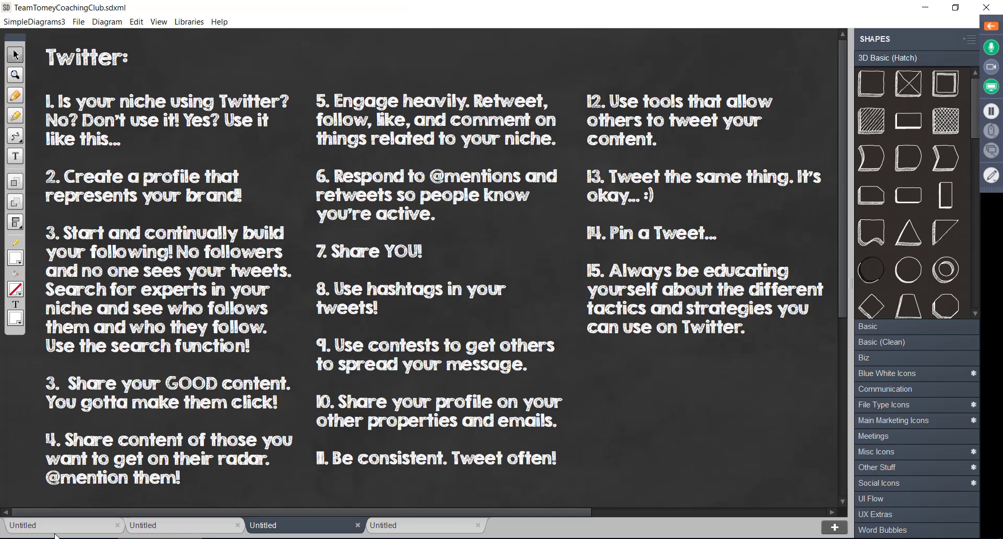
left_click(72, 526)
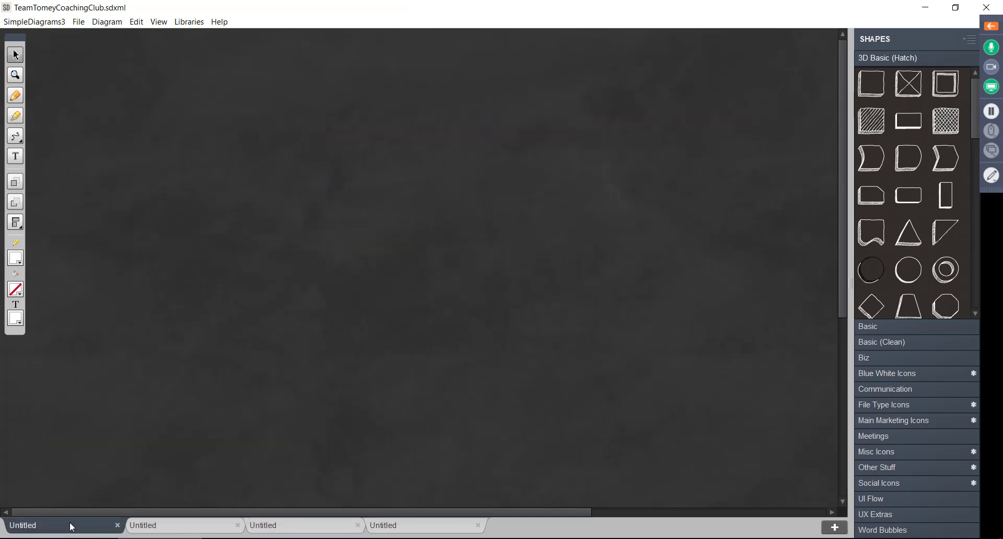
left_click(165, 526)
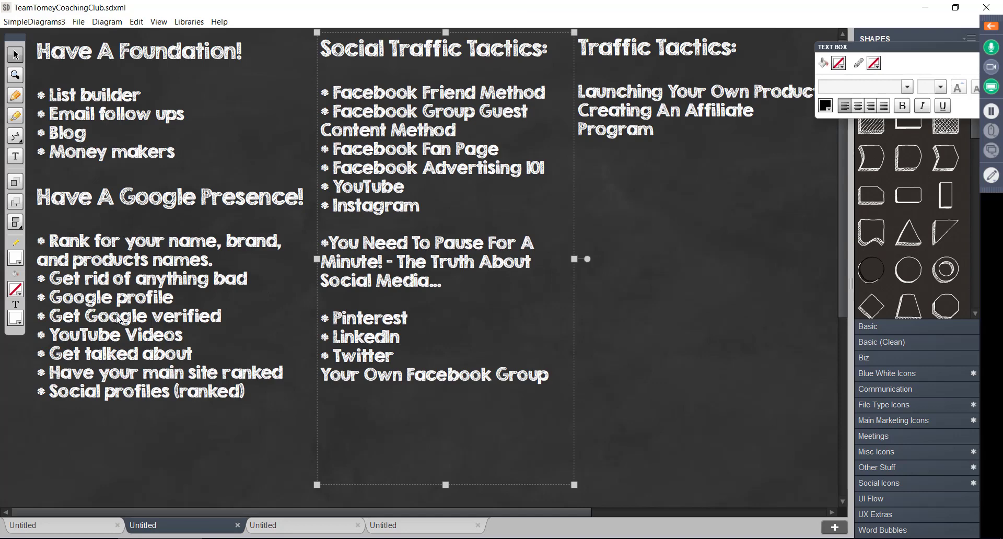
left_click(153, 427)
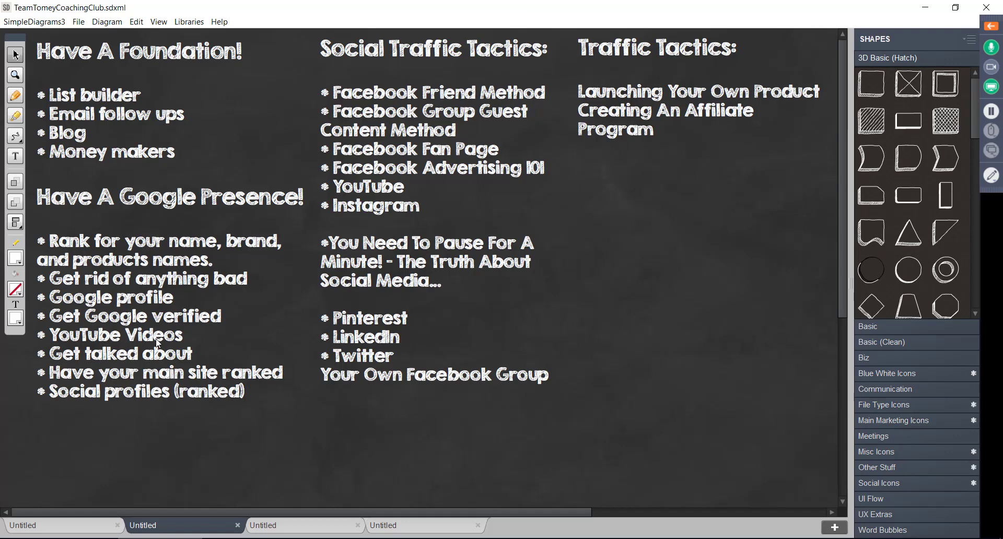
- Expand the GoToWebinar control panel and look through the attendee list
left_click(991, 26)
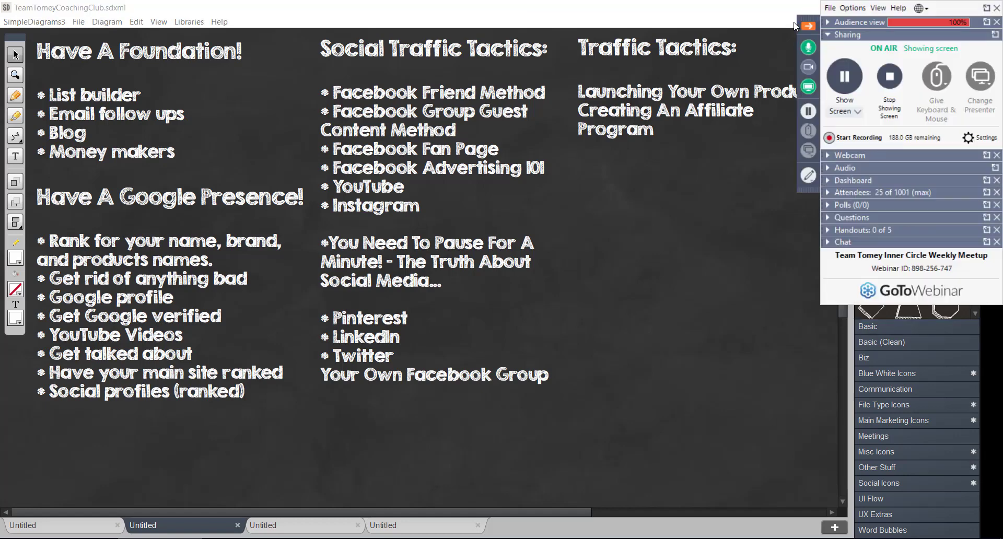
left_click(827, 193)
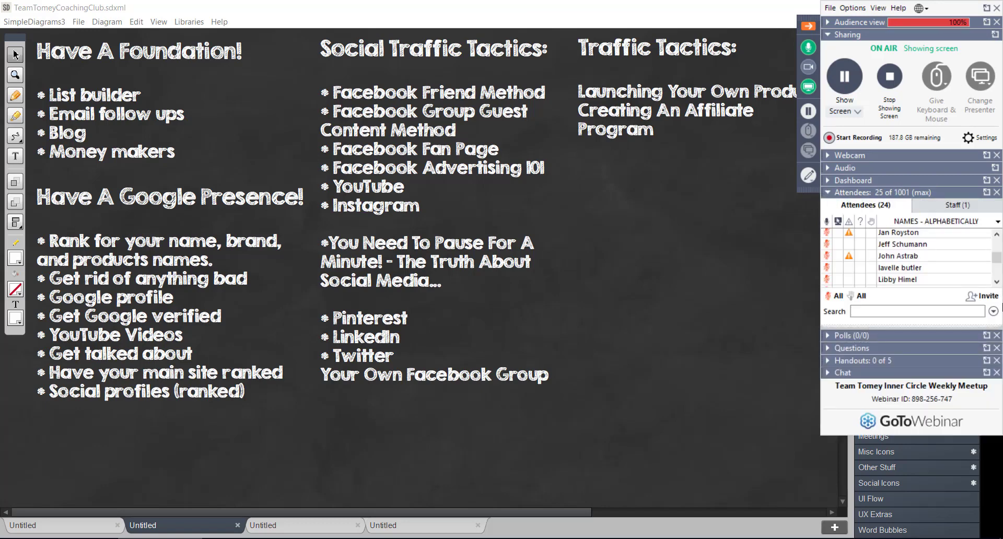
scroll(996, 263, "down", 3)
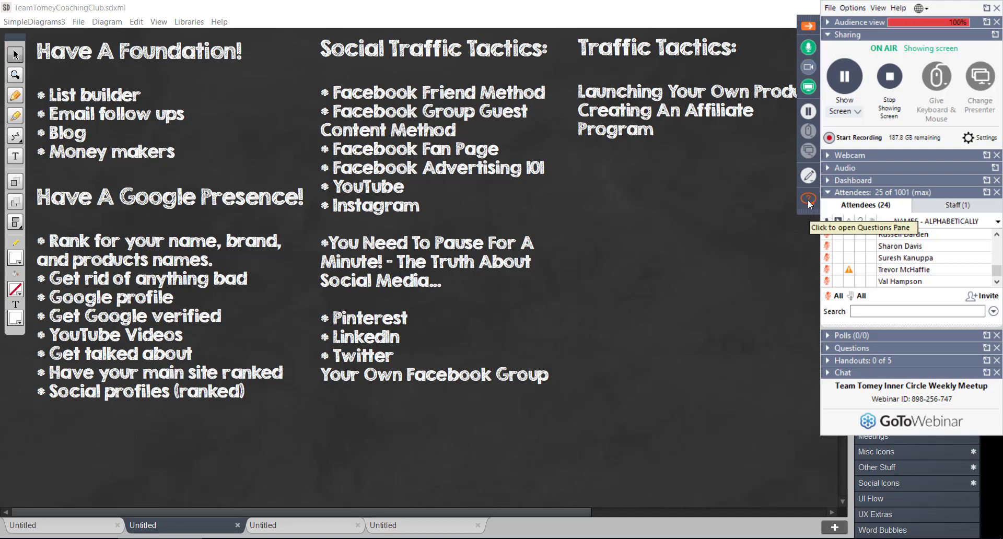
- Open the webinar questions, remove the "No I'll screenshot" entry, and close the questions window
left_click(808, 198)
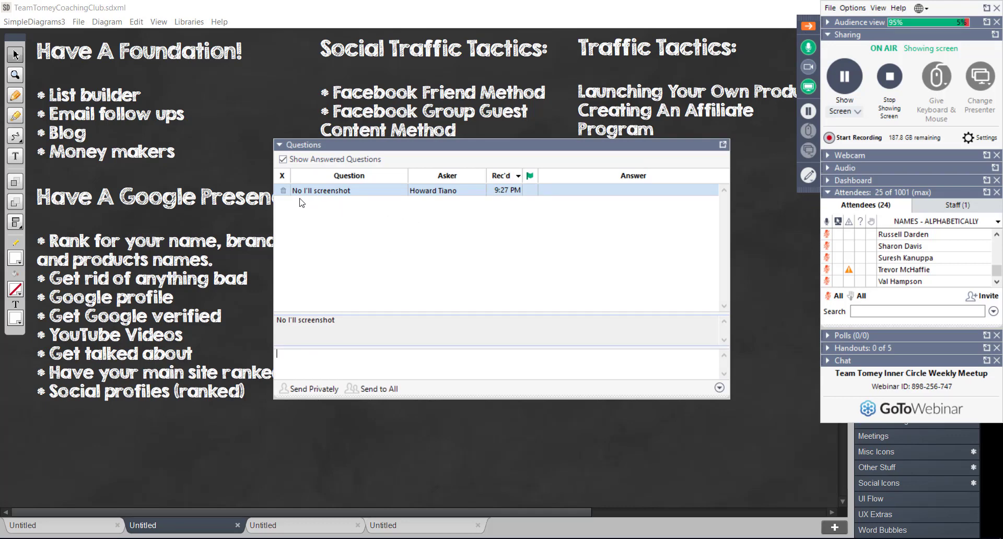
left_click(284, 191)
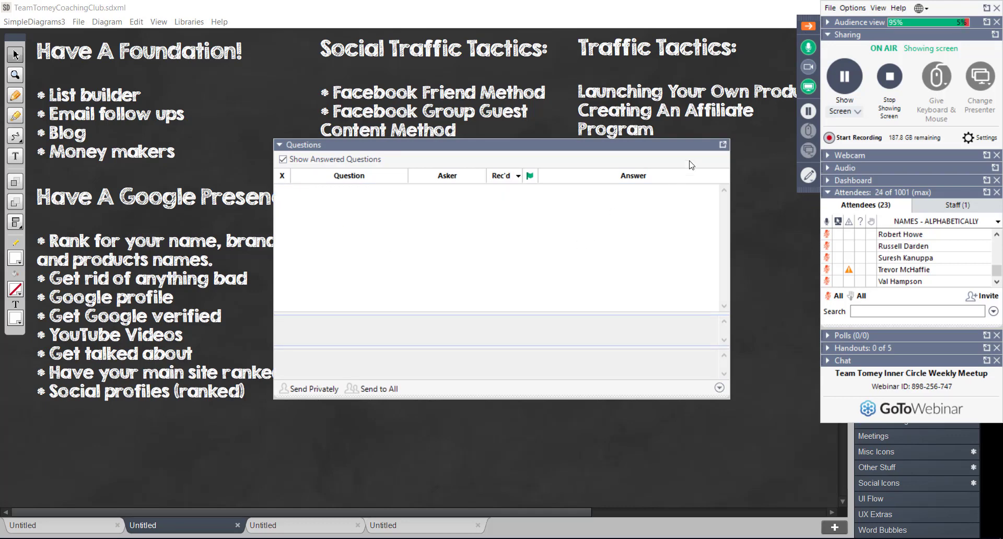
left_click(723, 146)
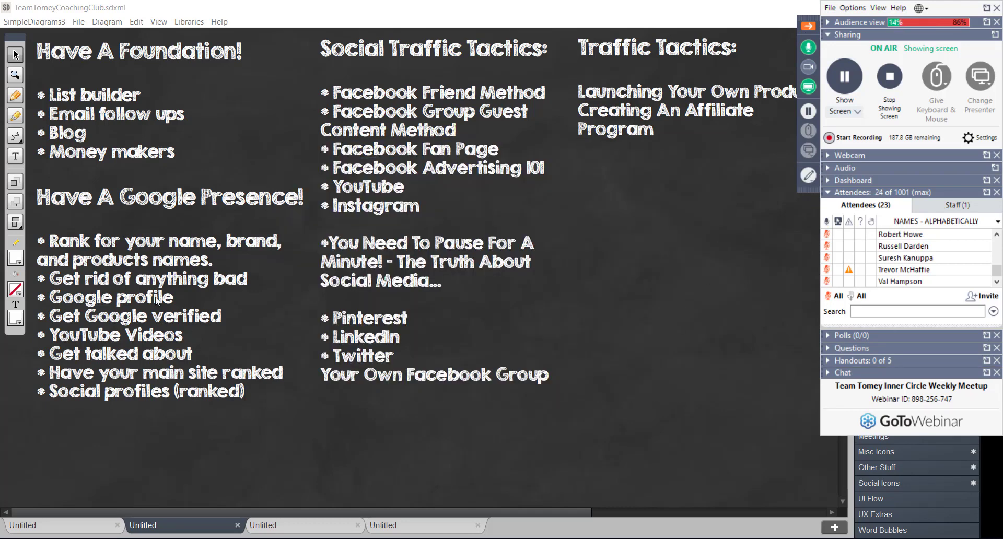
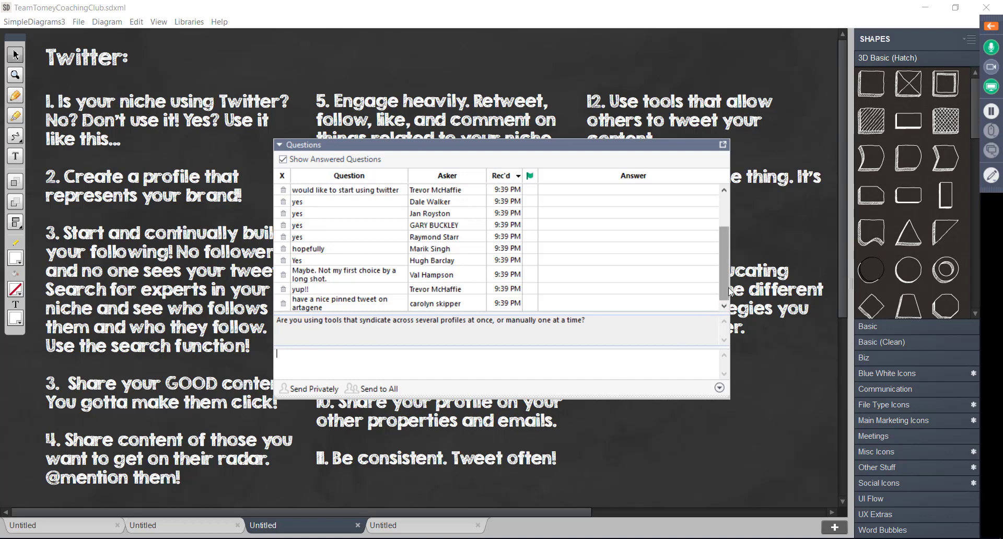
- Remove the attendees' short replies from "y" through "Maybe. Not my first choice by a long shot." from the questions list
scroll(585, 234, "up", 2)
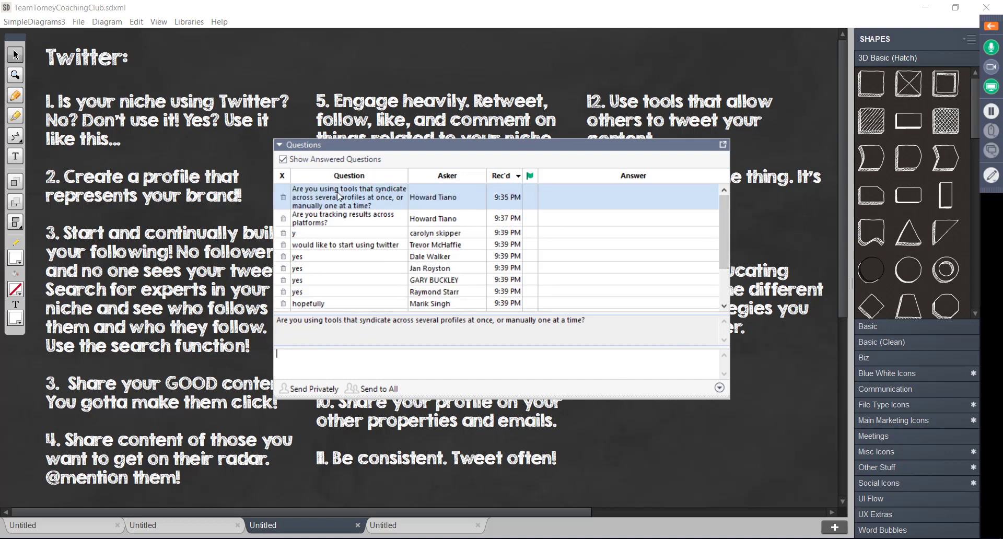
left_click(290, 233)
key("Delete")
key("Delete")
key("Delete")
key("Delete")
key("Delete")
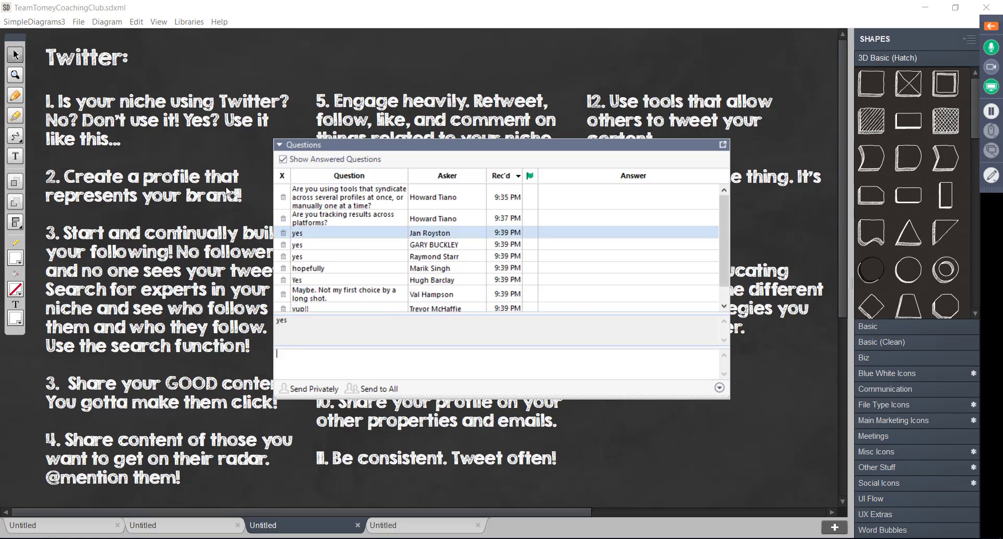
key("Delete")
key("Delete")
key("Delete")
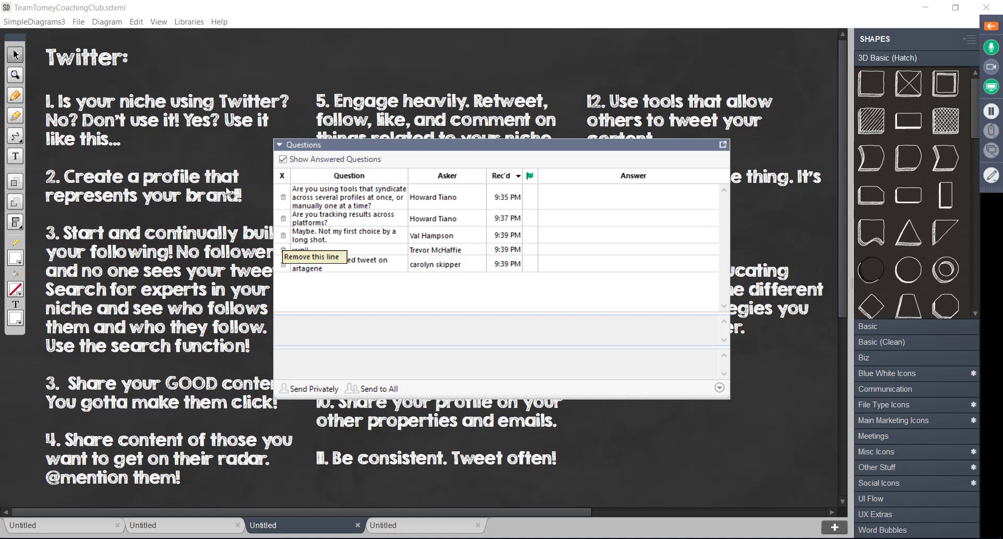
key("Down")
key("Delete")
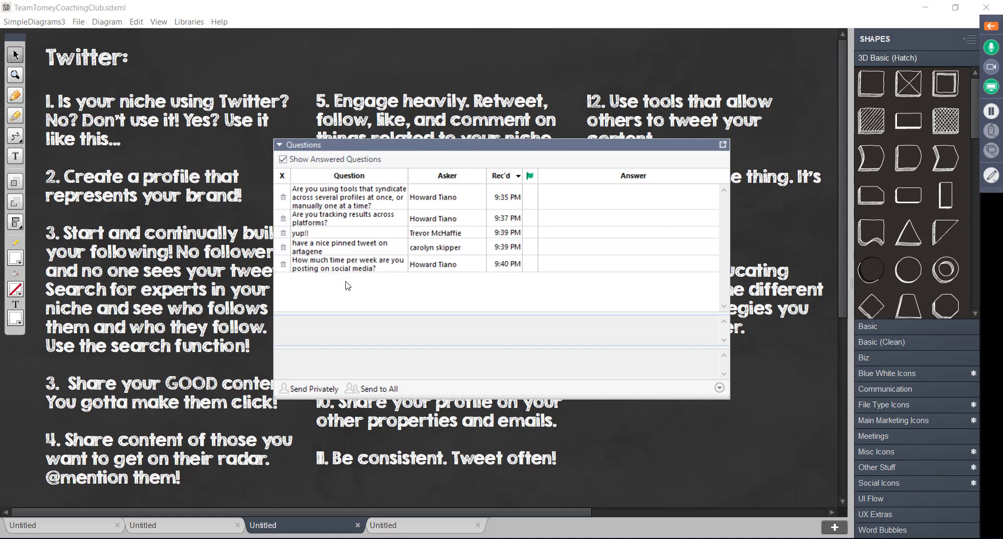
- Read the question about weekly posting time, then remove the traffic-tracking question and "what do you use?" from the list
left_click(385, 264)
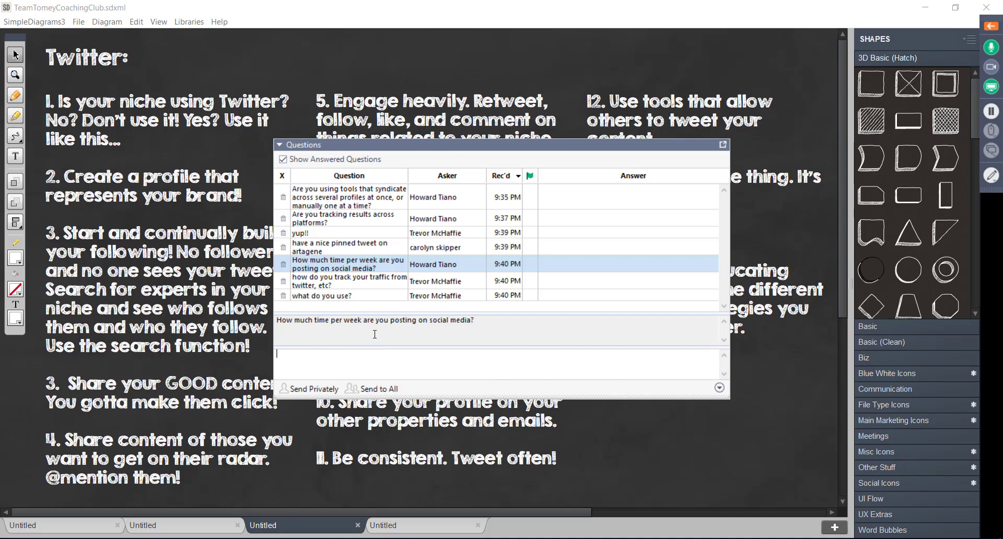
left_click(355, 285)
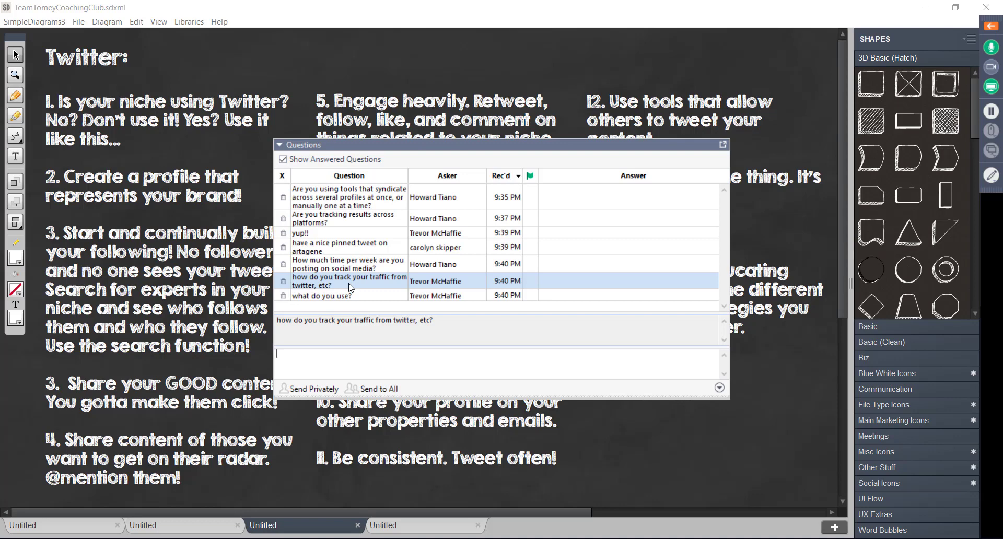
left_click(286, 283)
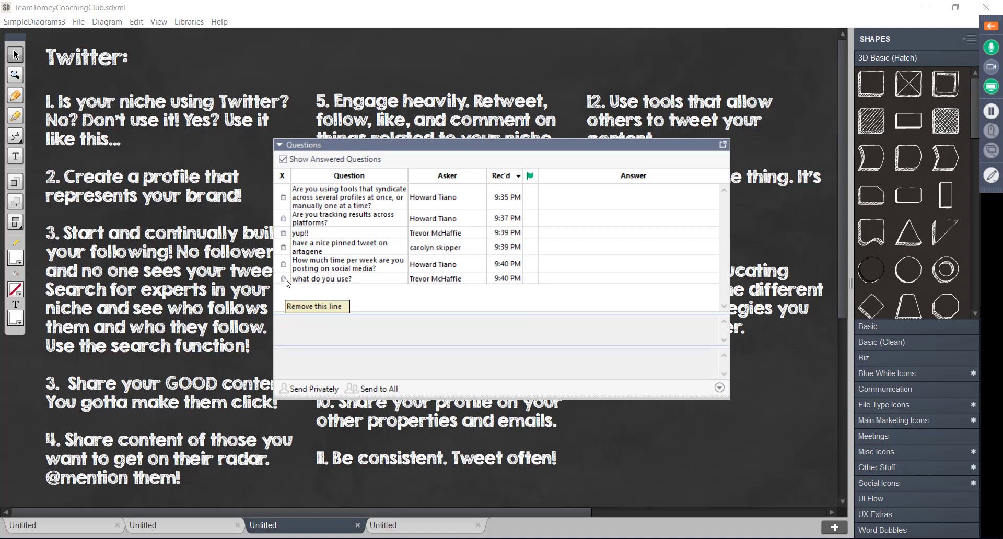
left_click(285, 281)
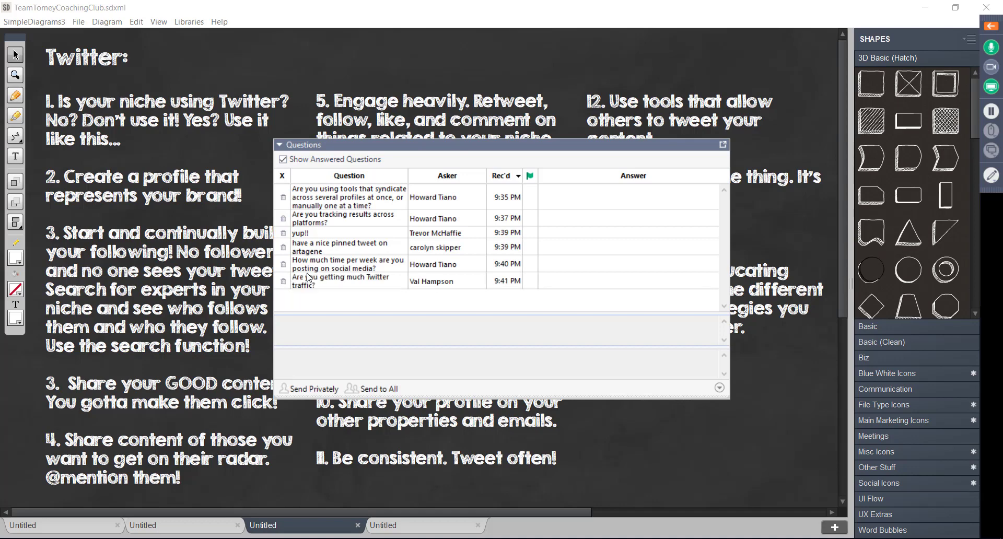
- Switch to the browser, close the questions window, and open the imwithliz.com blog's wp-admin page
left_click(304, 538)
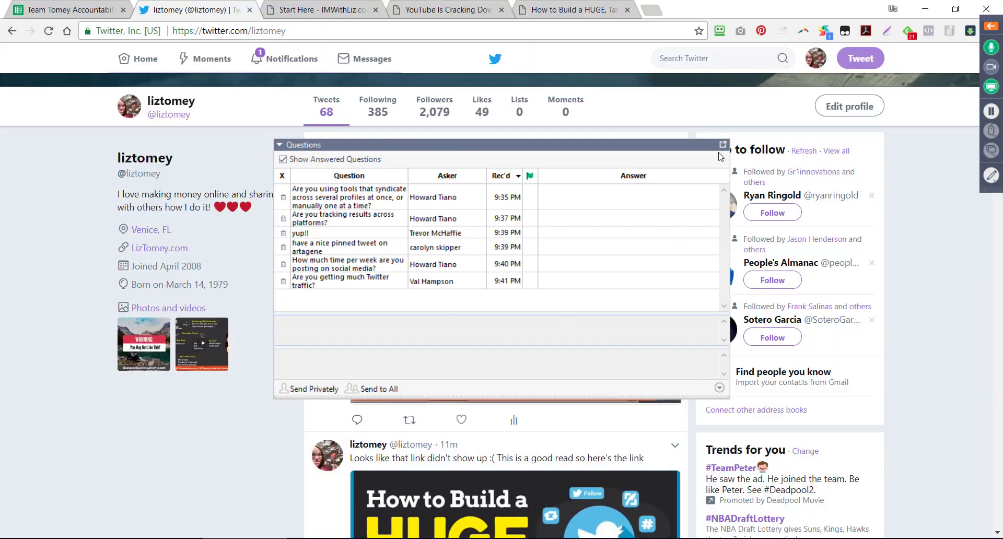
left_click(578, 125)
left_click(343, 8)
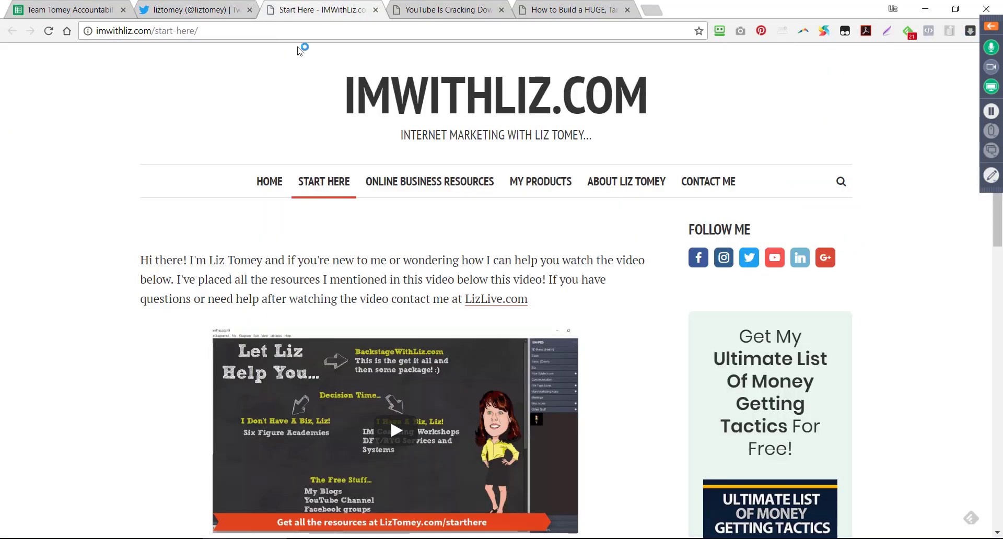
left_click_drag(154, 30, 368, 31)
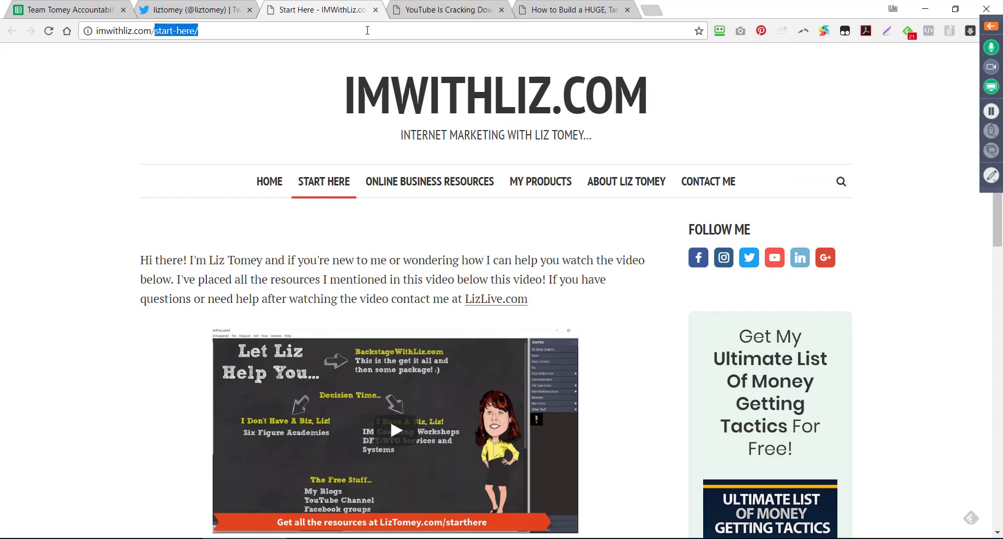
type("wp-admin")
key("Return")
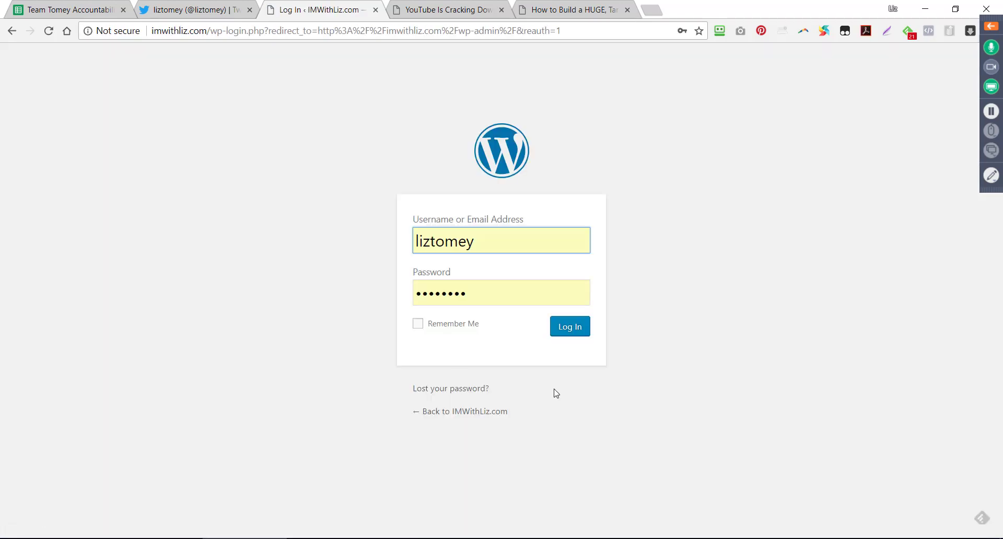
- Try to log in to the imwithliz.com blog with the saved credentials, dismissing the master password request
left_click(572, 324)
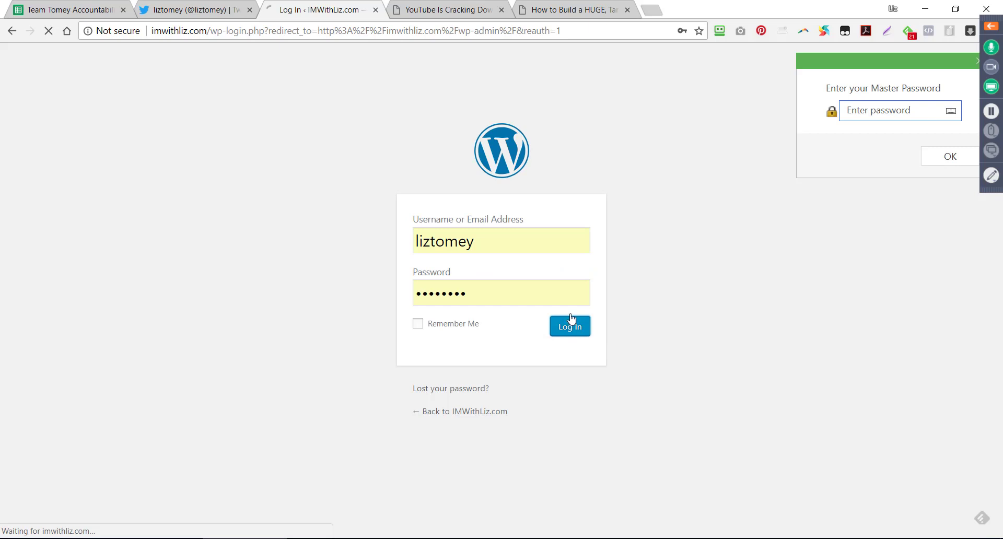
left_click(976, 60)
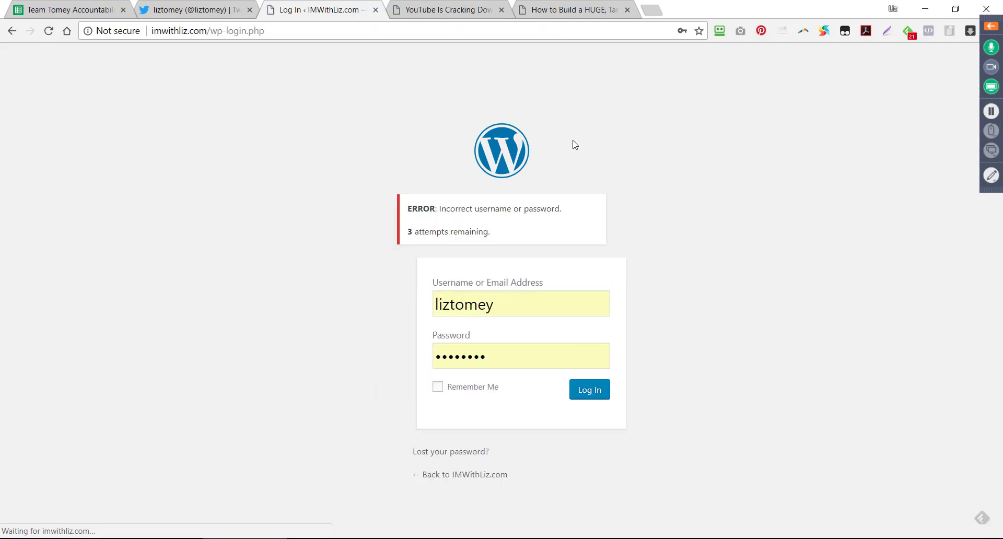
left_click(531, 353)
left_click(470, 393)
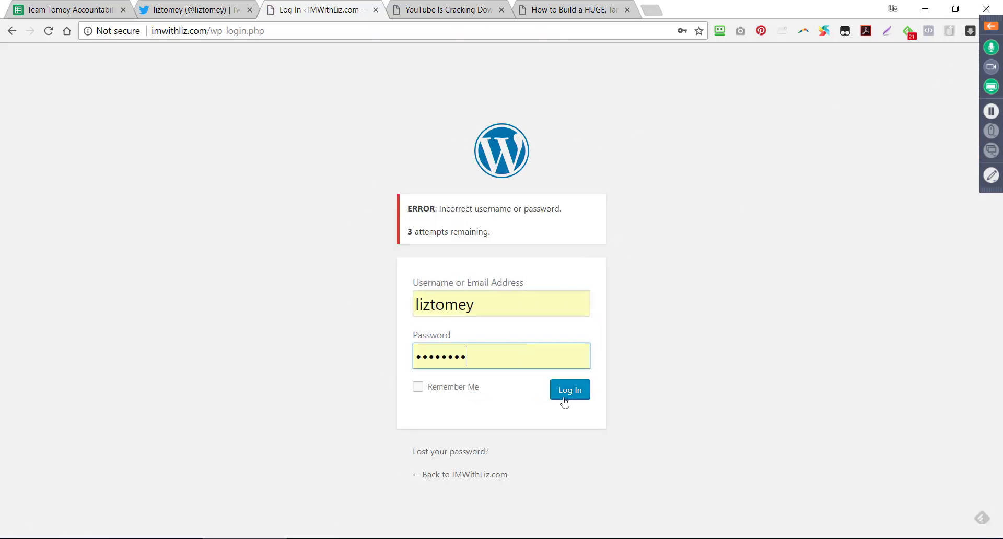
- Enable Remember Me on the login form, retry the login with the saved credentials, and dismiss the master password request
left_click(417, 389)
left_click(577, 395)
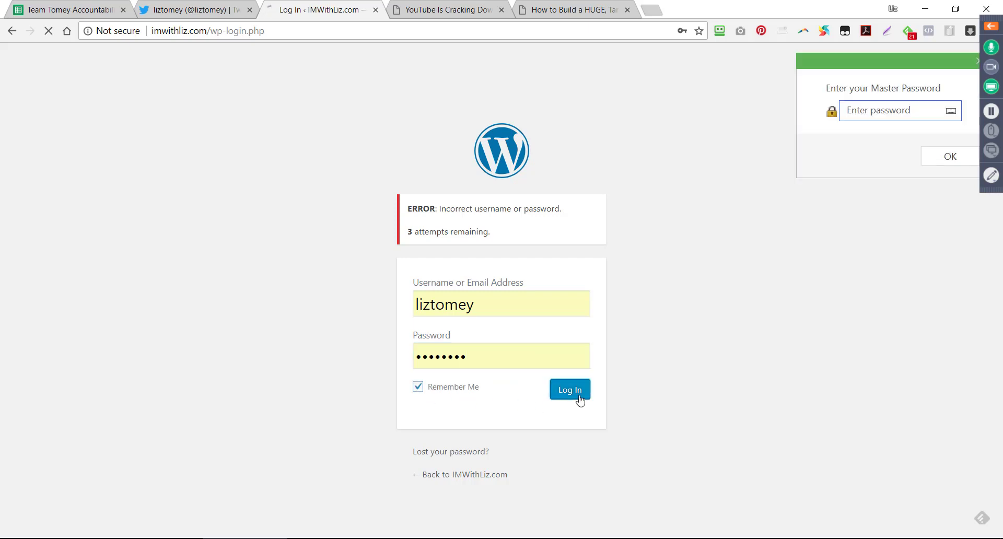
left_click(977, 62)
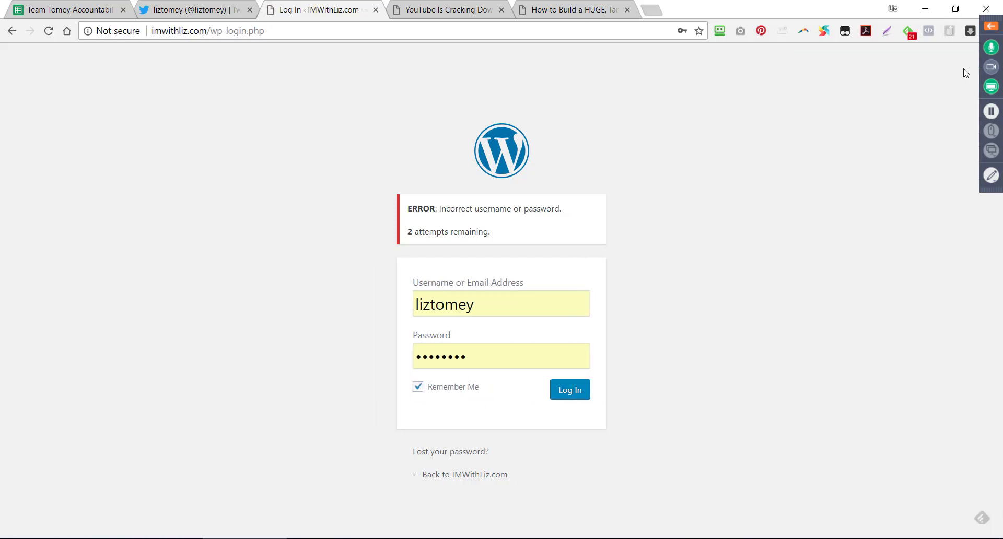
- Enter the account password, submit the WordPress login, and dismiss the master password request
left_click(449, 364)
type("*****")
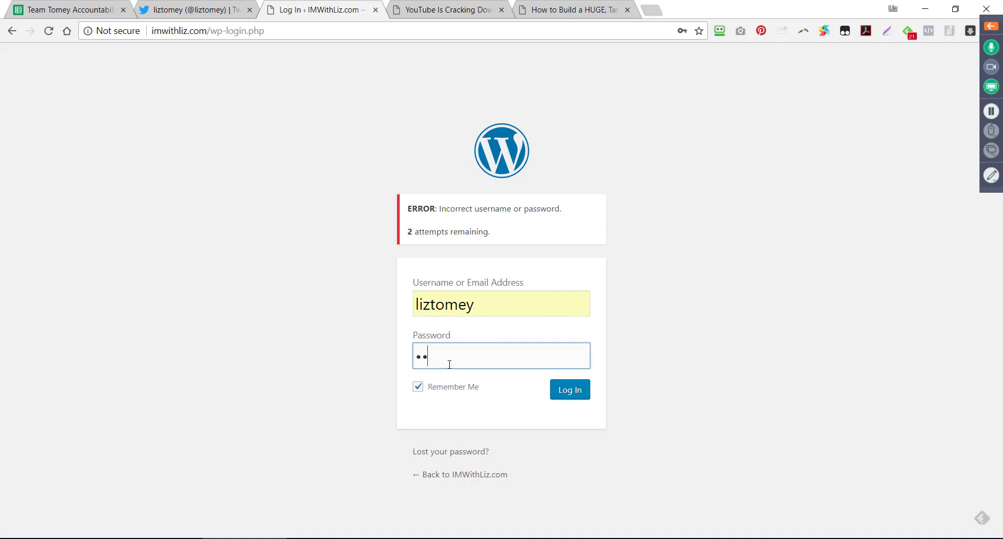
type("***")
key("Return")
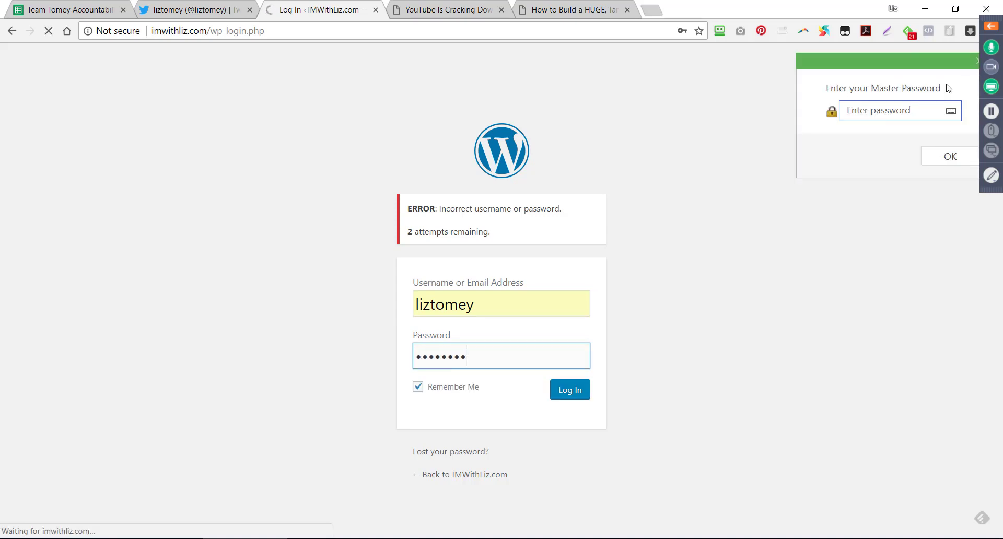
left_click(977, 62)
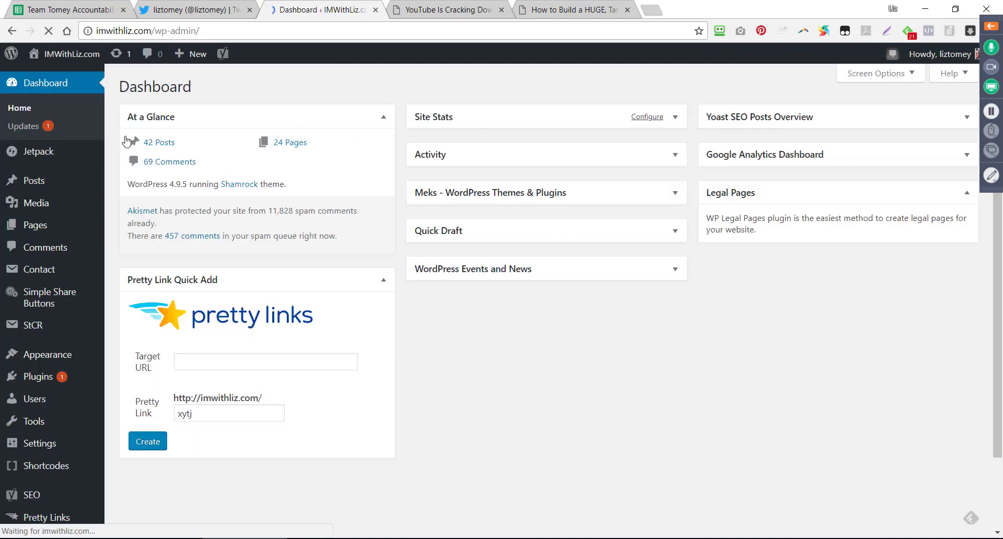
- Open the blog's Jetpack Site Stats and review the daily views chart and today's referrers
mouse_move(33, 156)
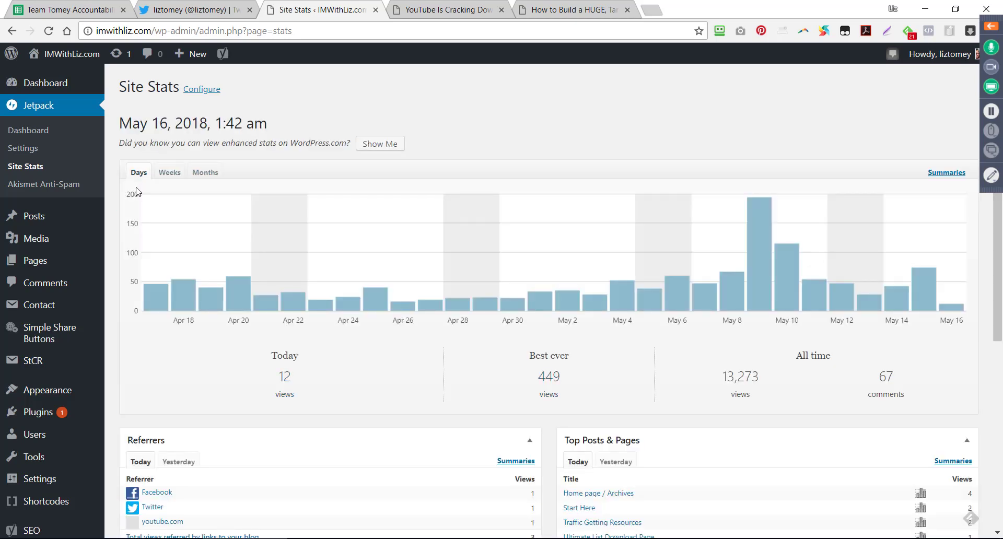
scroll(136, 193, "down", 4)
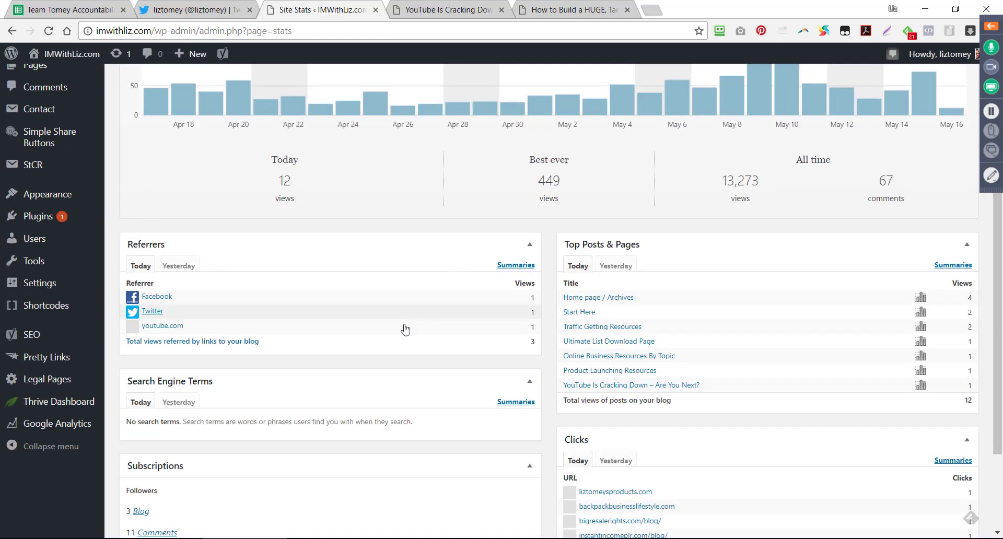
scroll(358, 396, "up", 3)
scroll(365, 366, "down", 4)
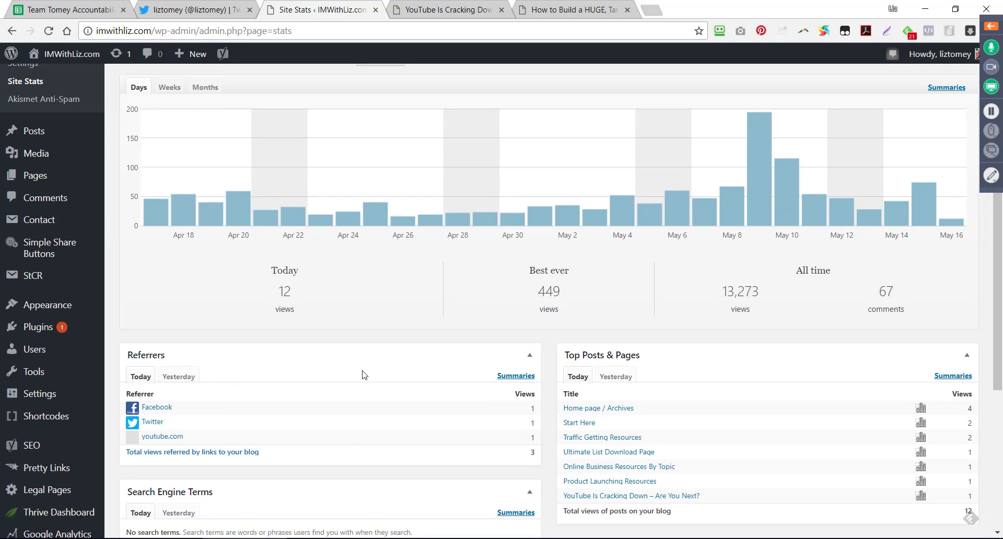
- Compare yesterday's referrers with today's, and look over the other traffic summaries in the site stats
left_click(178, 201)
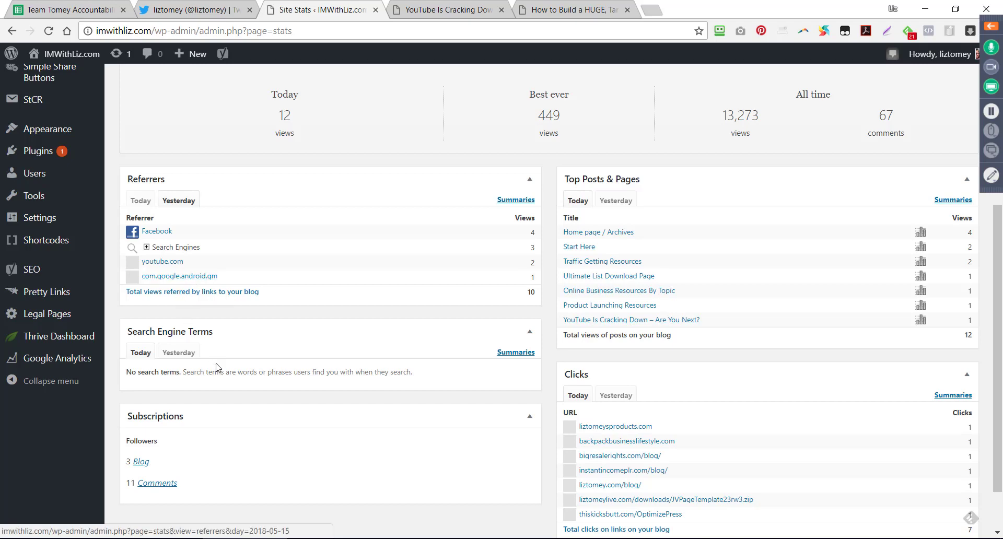
scroll(220, 400, "down", 1)
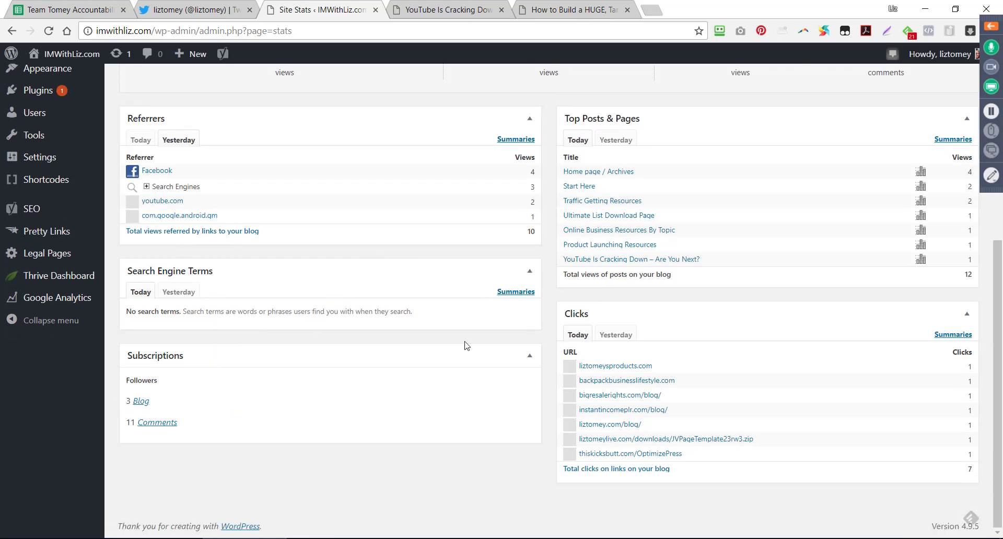
scroll(799, 398, "up", 3)
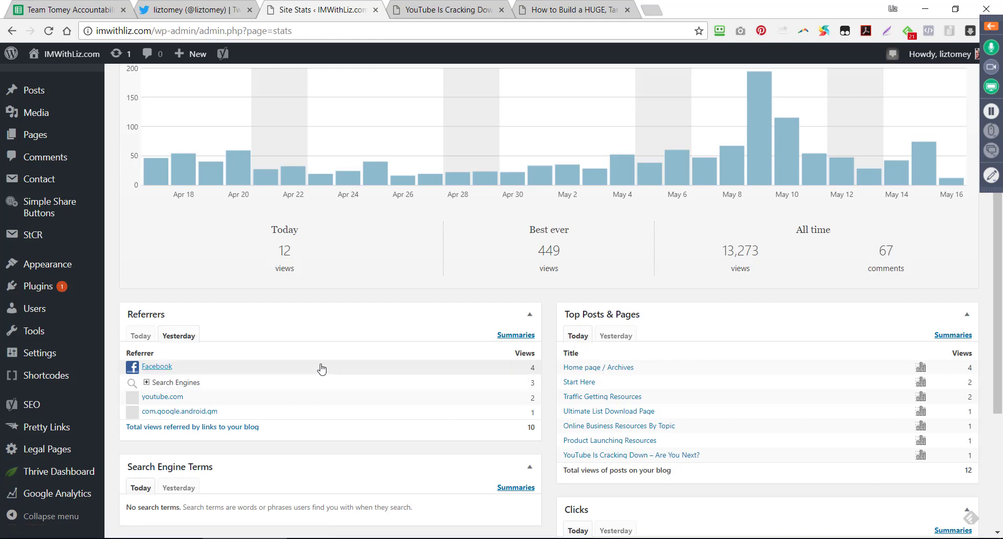
left_click(135, 337)
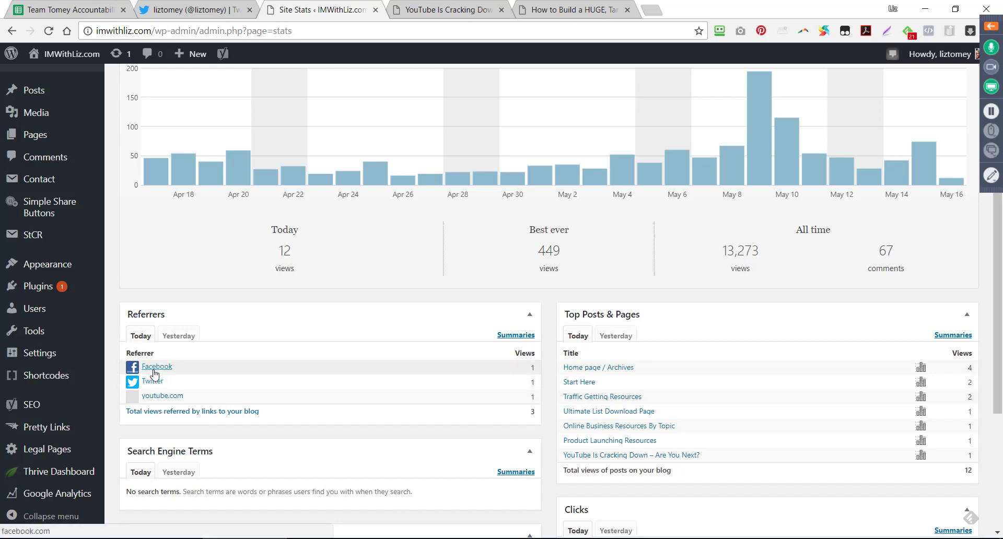
scroll(337, 485, "down", 4)
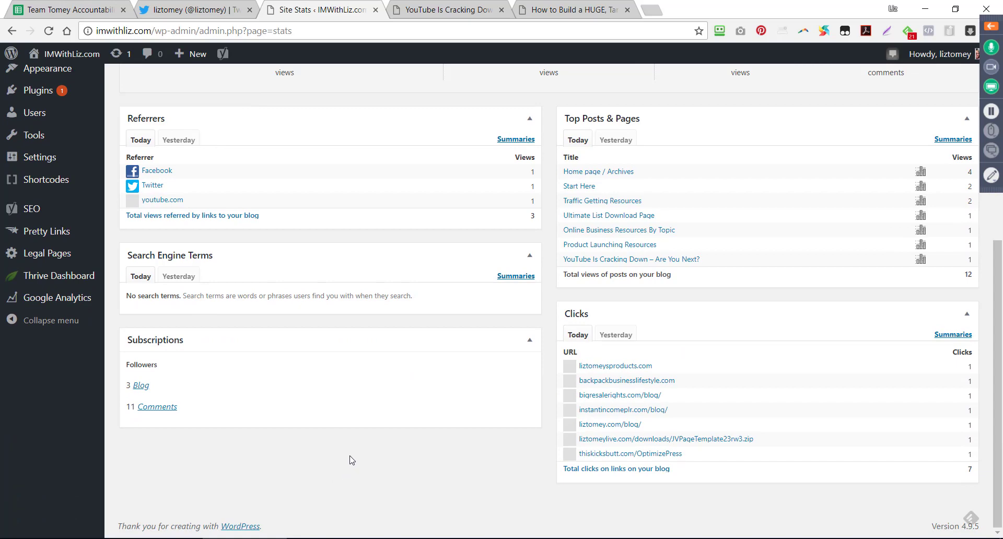
scroll(350, 462, "up", 5)
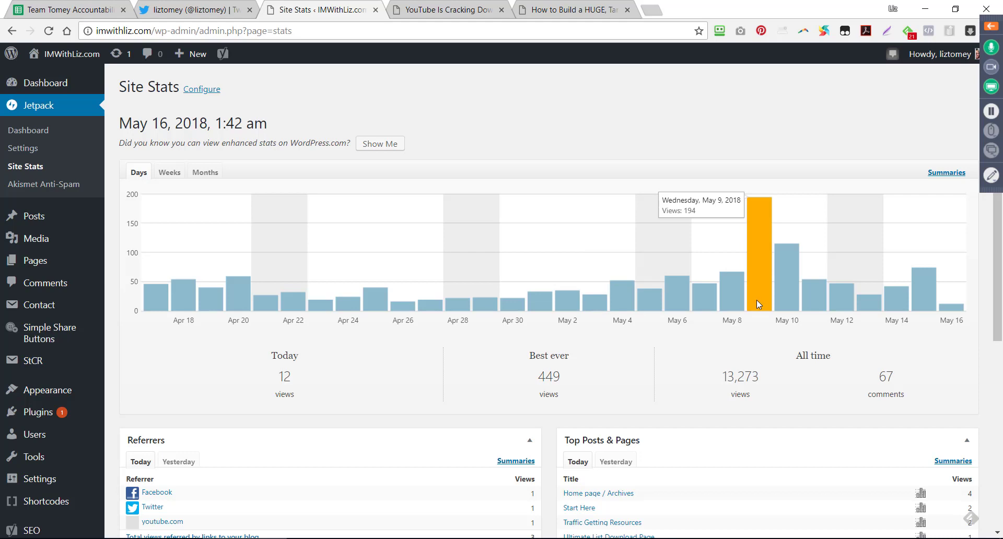
- Open the stats for May 9, 2018, highlight the date, and examine that day's full referrers report
left_click(766, 278)
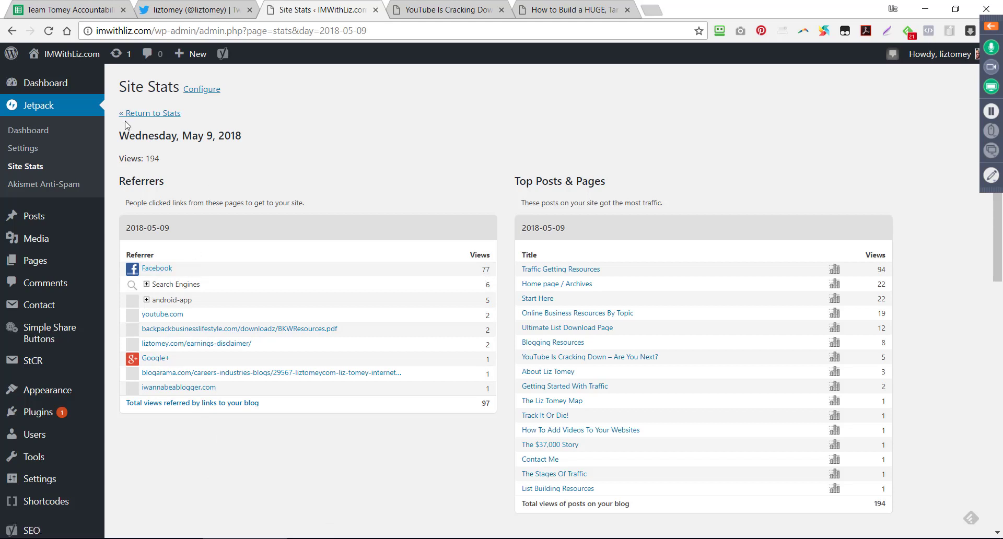
left_click_drag(121, 134, 261, 142)
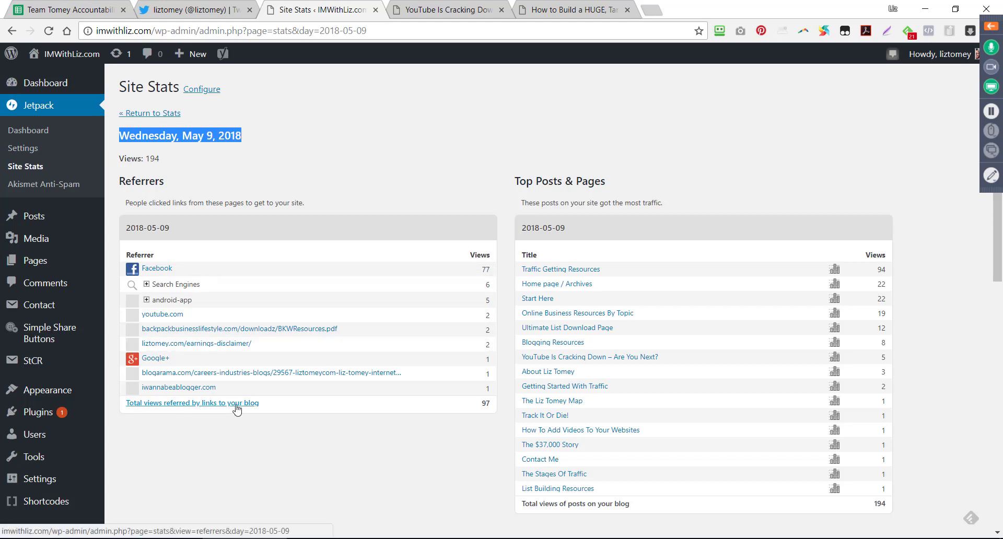
left_click(211, 403)
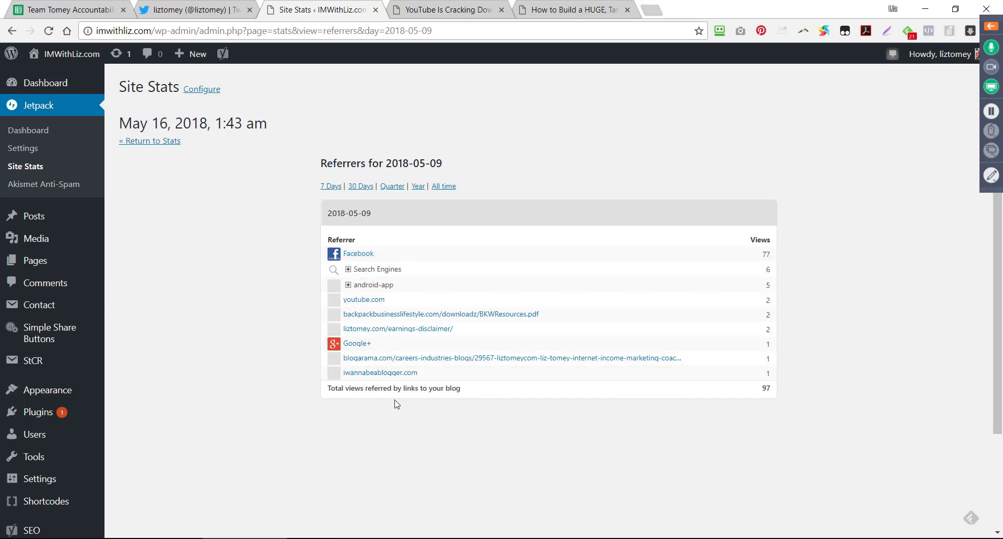
scroll(556, 327, "down", 2)
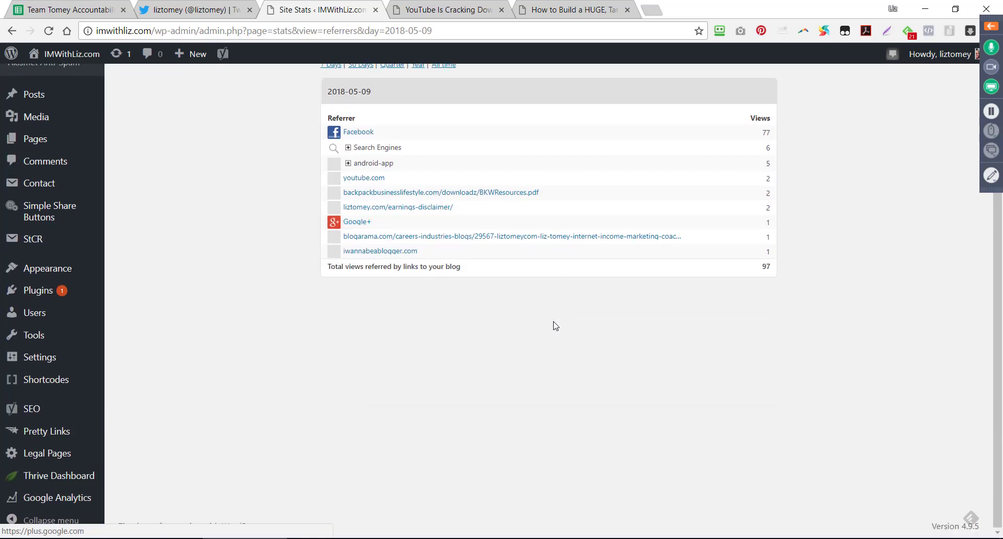
scroll(521, 363, "up", 2)
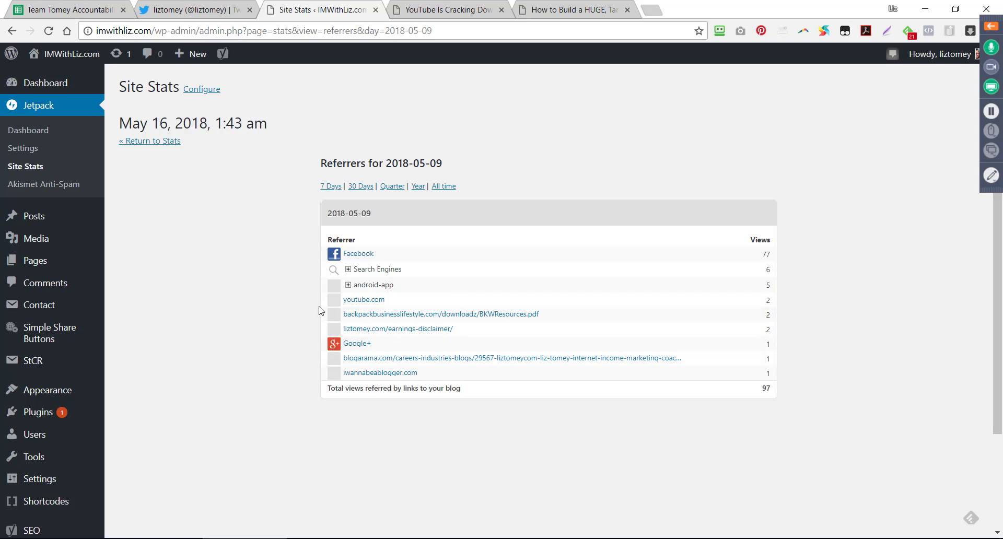
- Expand the android-app, Search Engines and Google Search referrers, then follow the Bing referrer link and return to the report
left_click(348, 285)
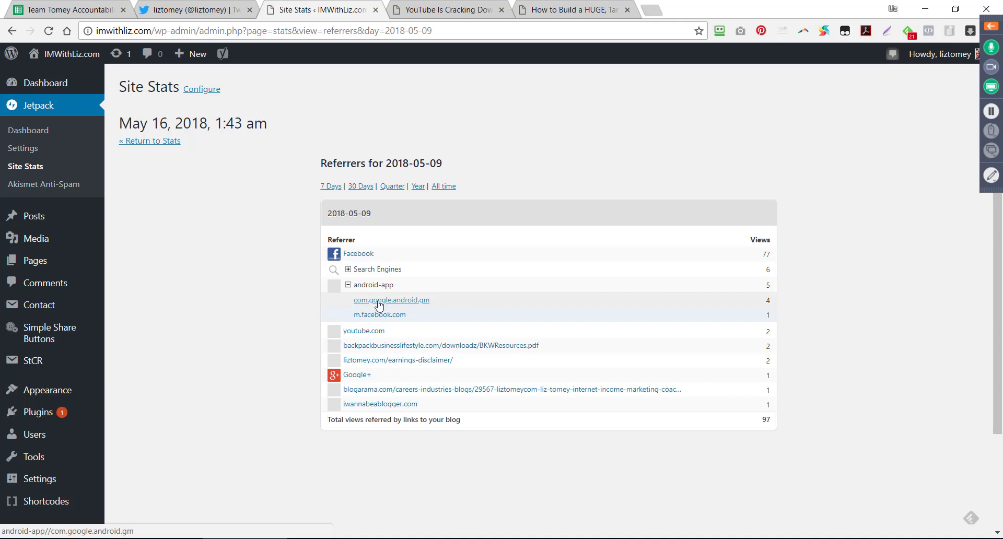
left_click(348, 269)
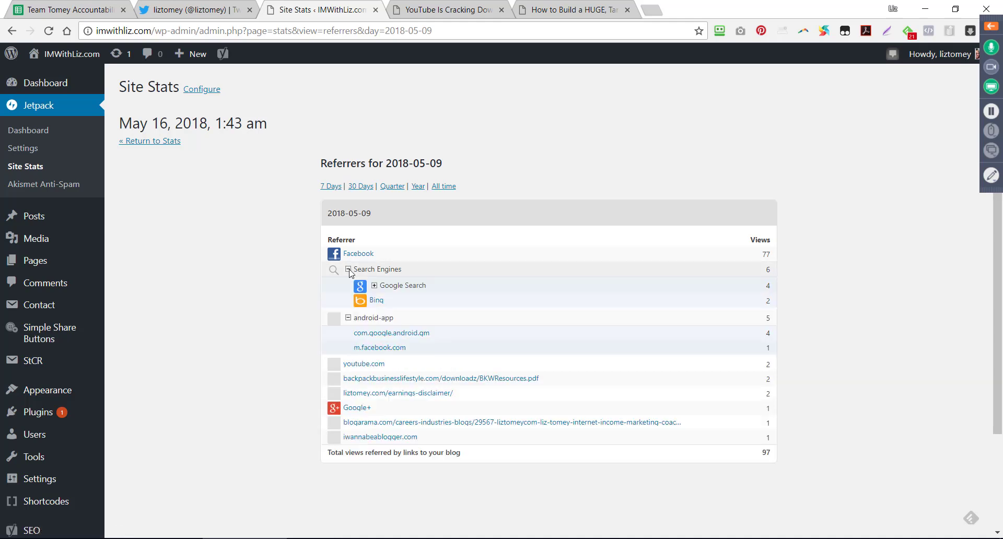
left_click(374, 285)
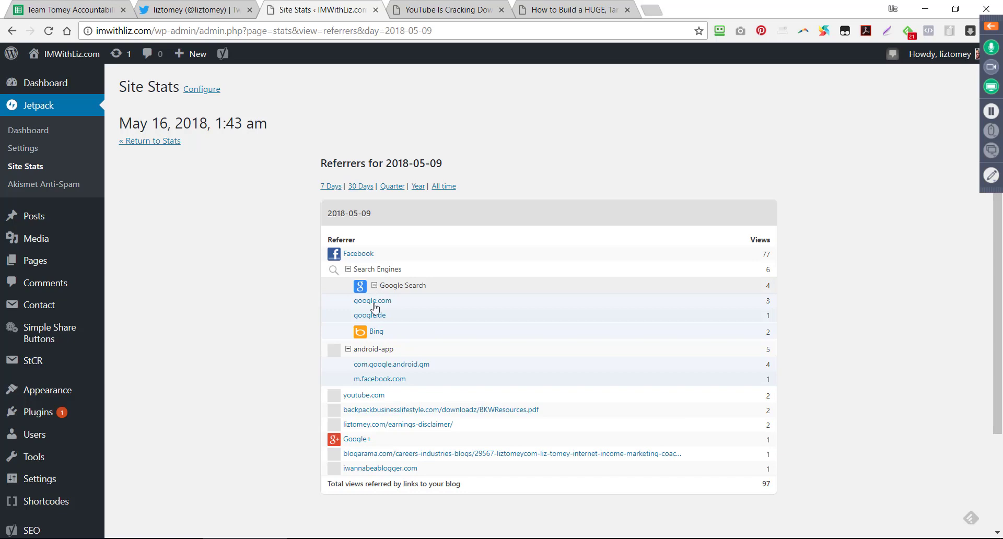
left_click(376, 332)
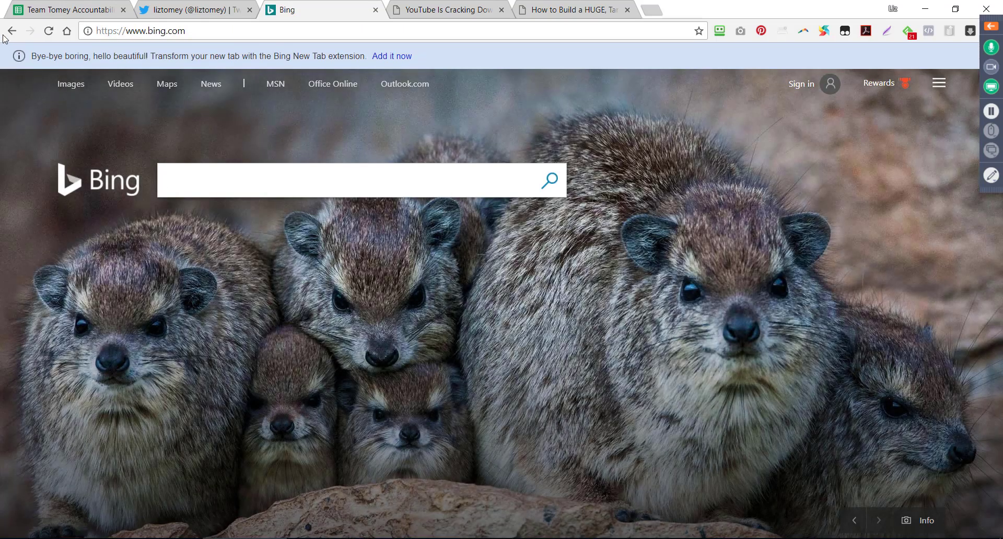
left_click(11, 31)
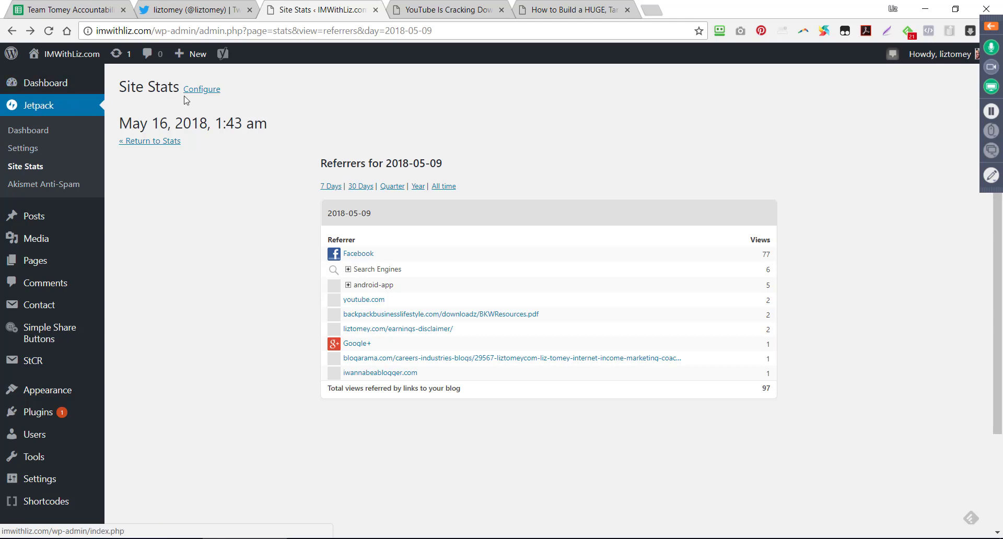
- Close the Site Stats and YouTube article tabs, and load backpackbusinesslifestyle.com in the remaining Twitter-following article tab
left_click(375, 10)
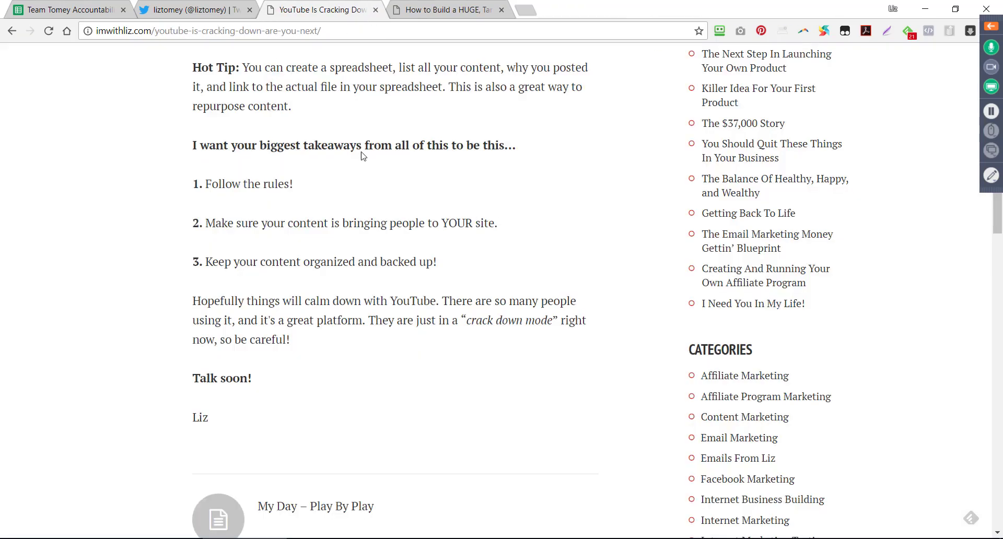
left_click(375, 10)
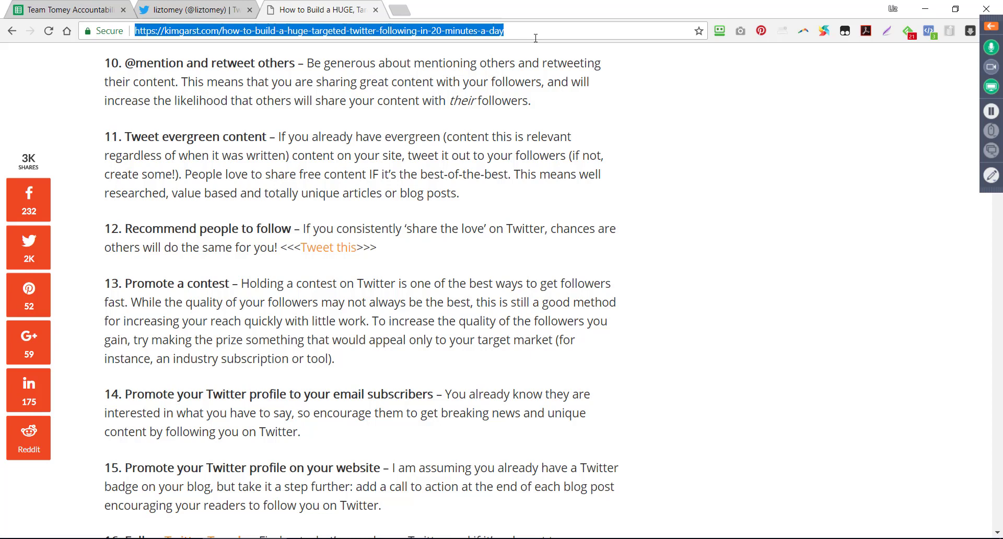
type("back")
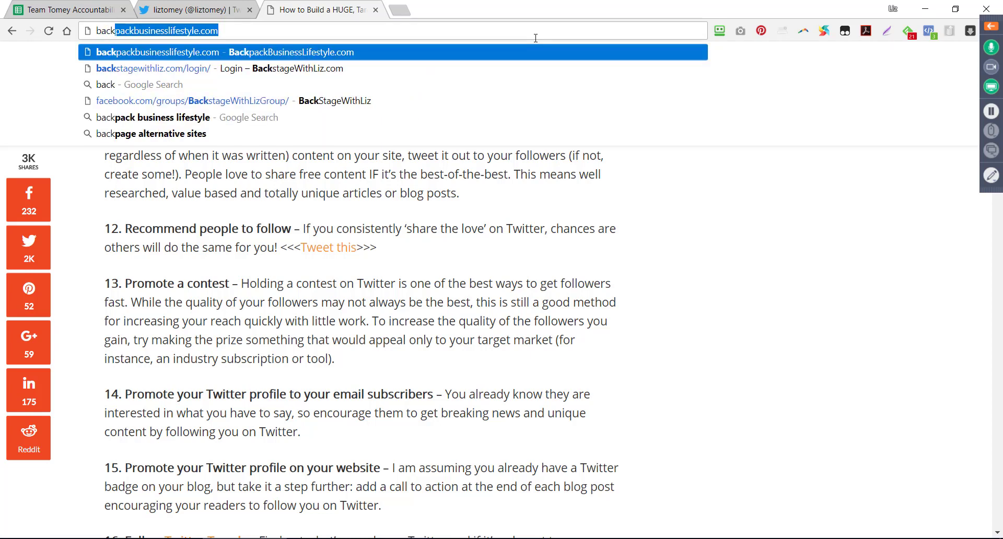
key("Return")
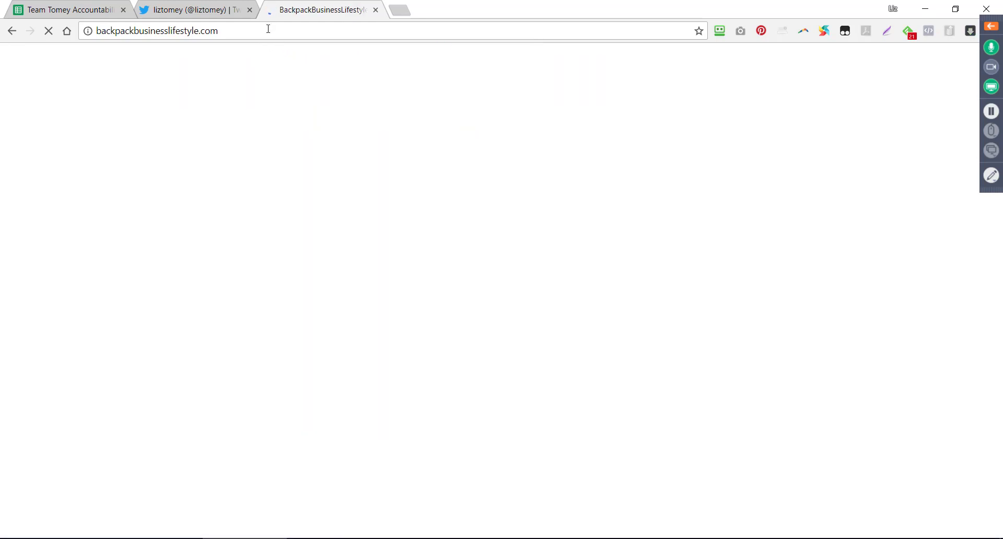
- Open backpackbusinesslifestyle.com/wp-admin, log in with the saved credentials, and dismiss the master password request
double_click(286, 33)
left_click(297, 34)
type("/w")
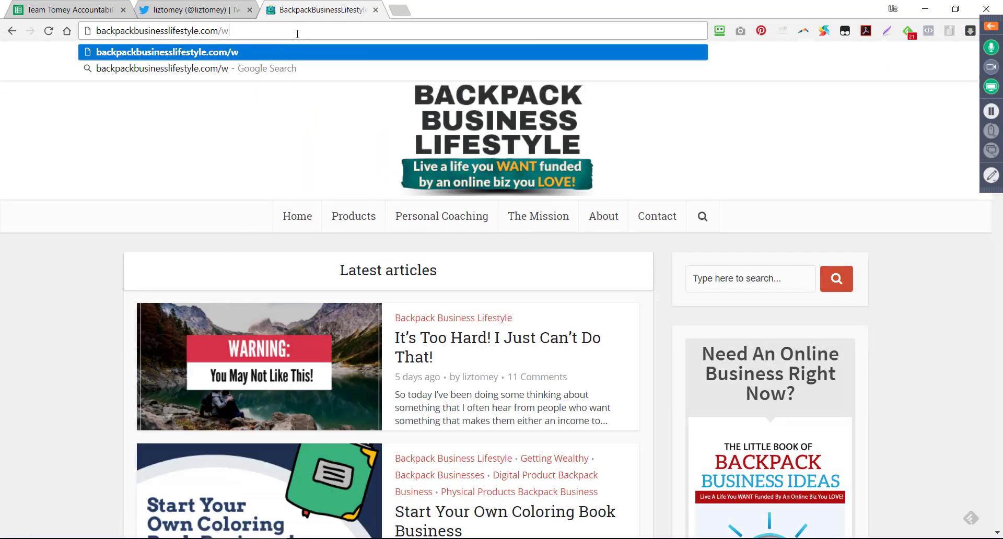
type("p-admin")
key("Return")
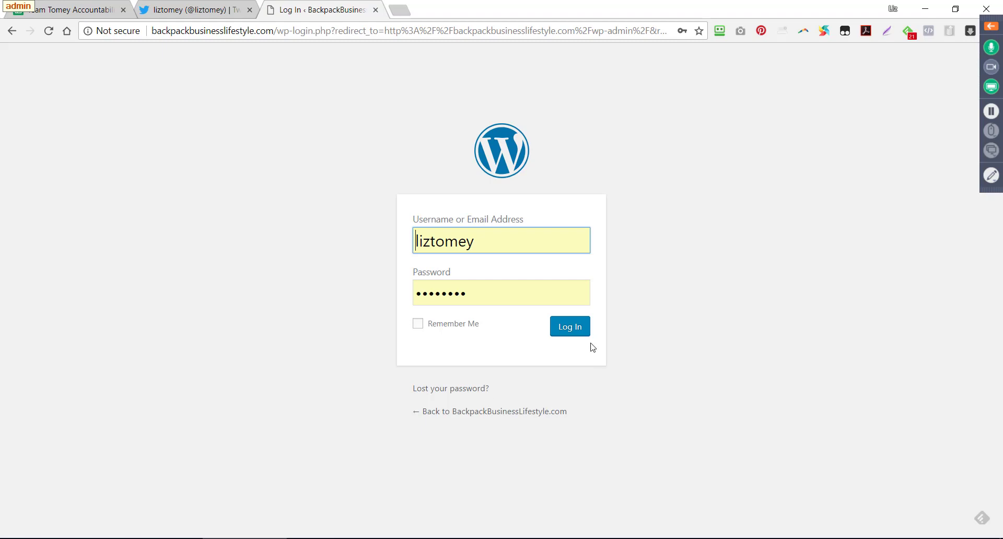
left_click(578, 333)
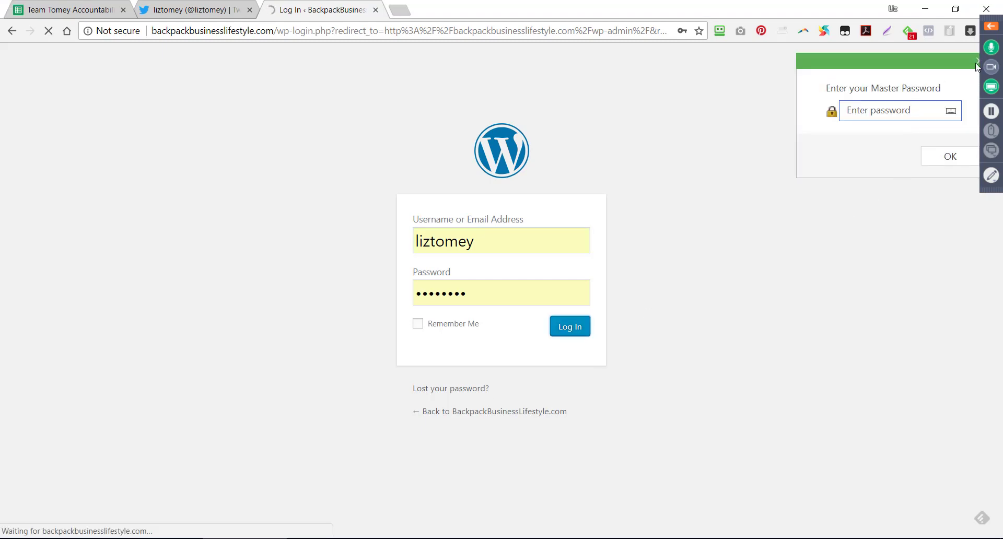
left_click(976, 63)
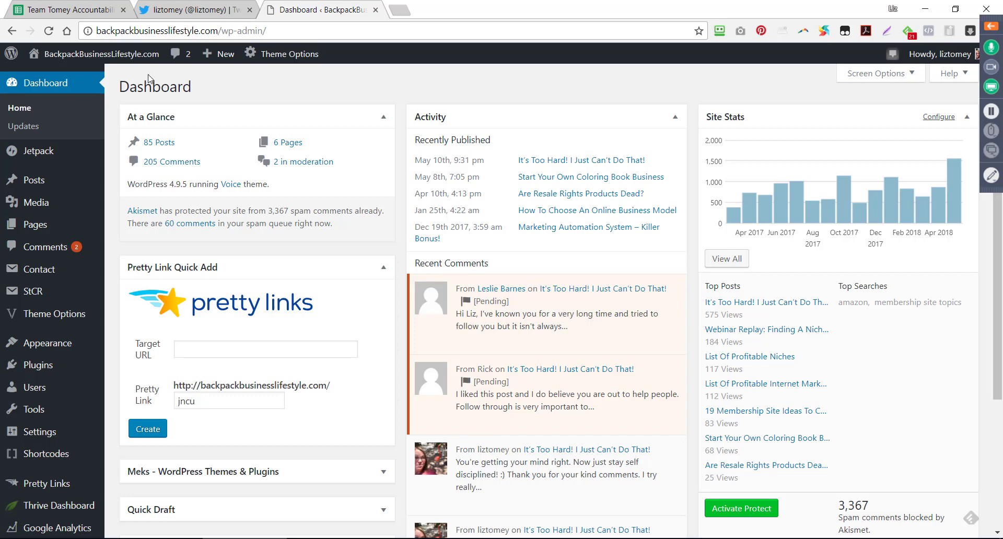
- Open the Jetpack dashboard of BackpackBusinessLifestyle.com and examine its daily site stats chart and summary
mouse_move(31, 152)
left_click(30, 152)
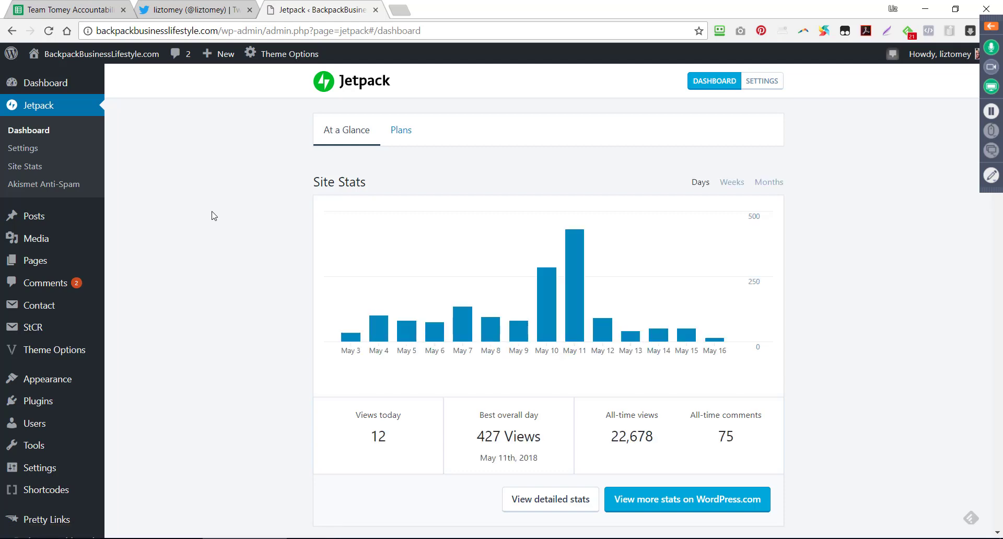
scroll(211, 215, "down", 3)
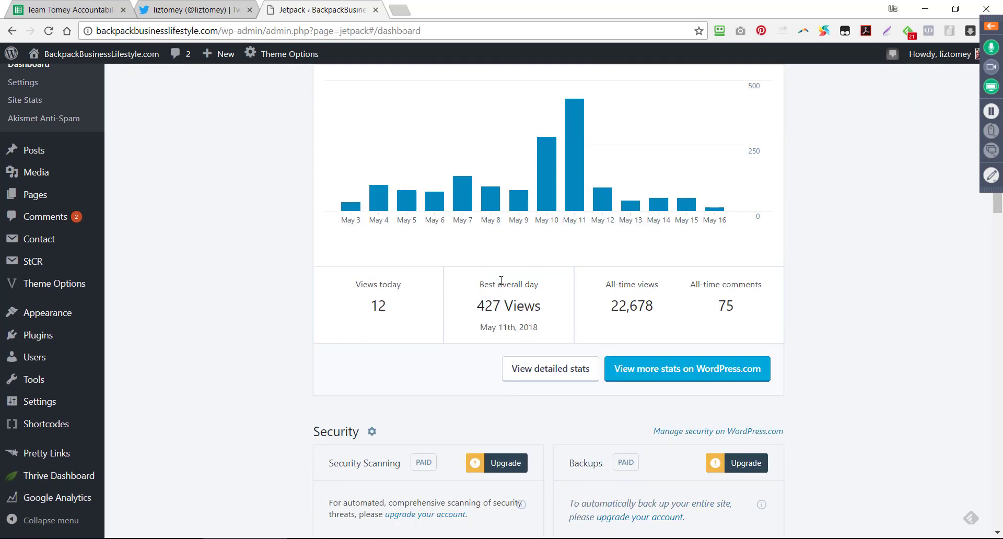
- Try to open the May 11 stats on WordPress.com, reload that page, and return to the Jetpack dashboard
left_click(573, 201)
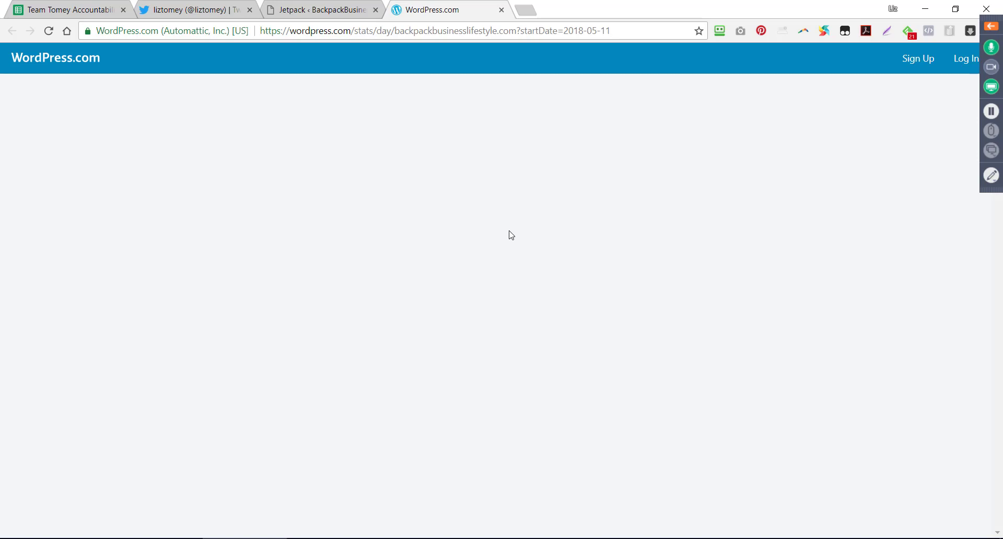
left_click(321, 8)
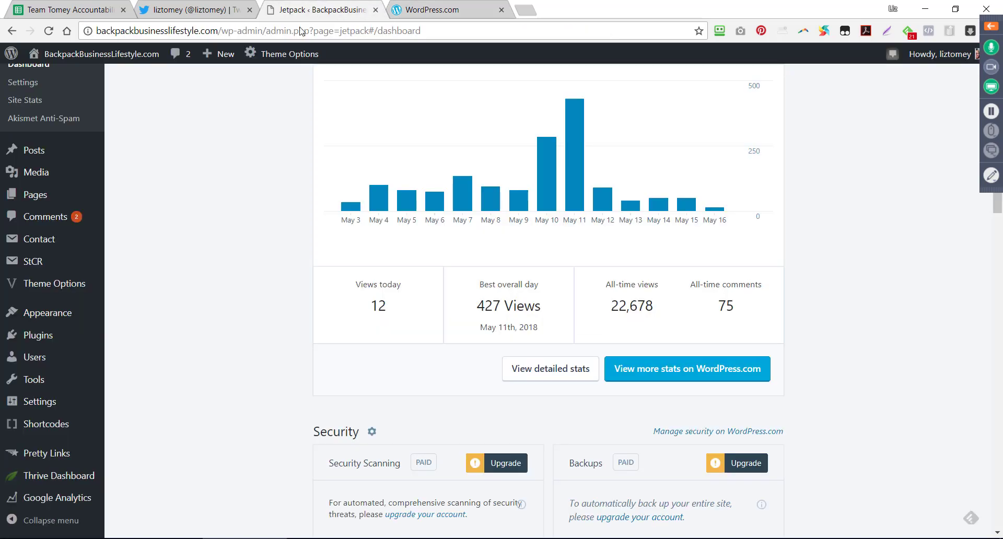
scroll(223, 425, "down", 2)
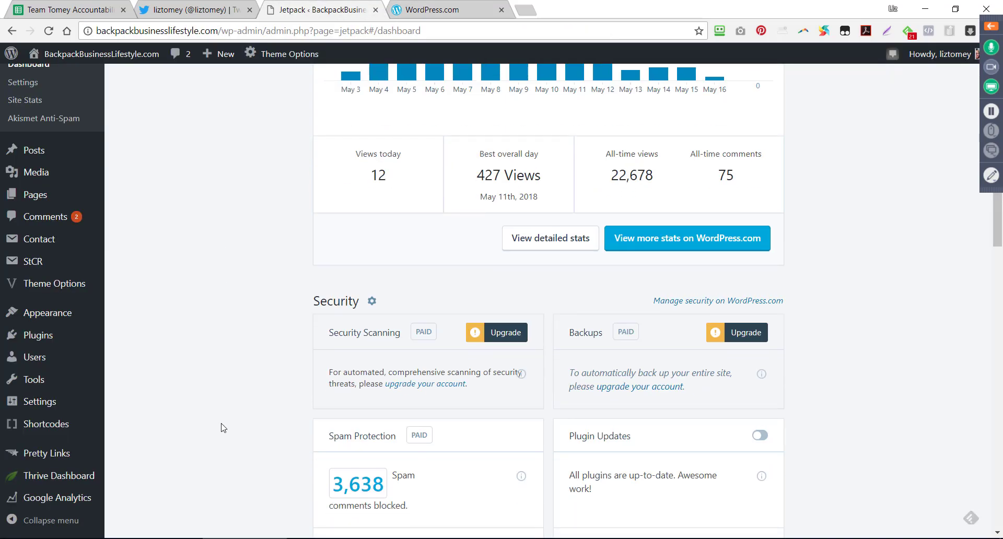
scroll(223, 428, "up", 4)
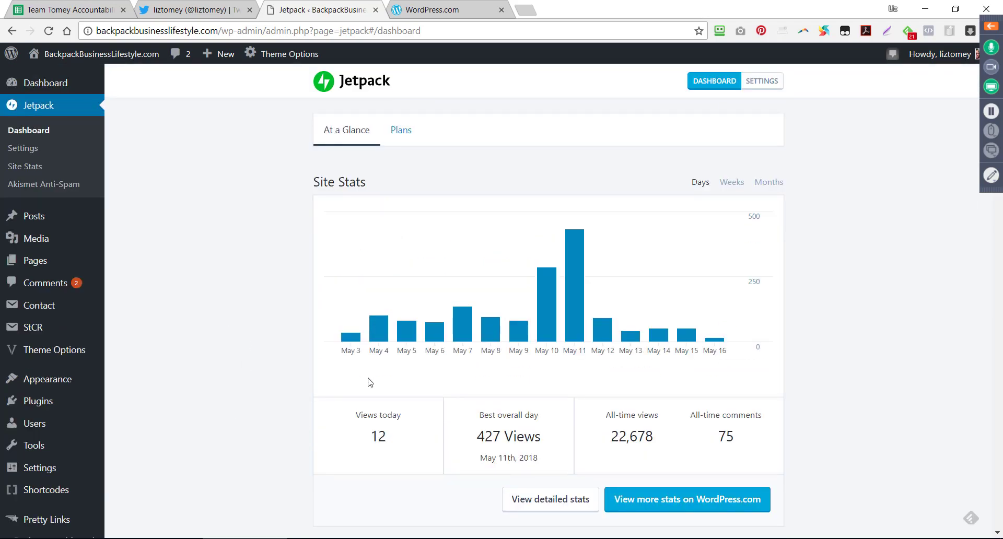
left_click(575, 329)
left_click(397, 5)
left_click(50, 31)
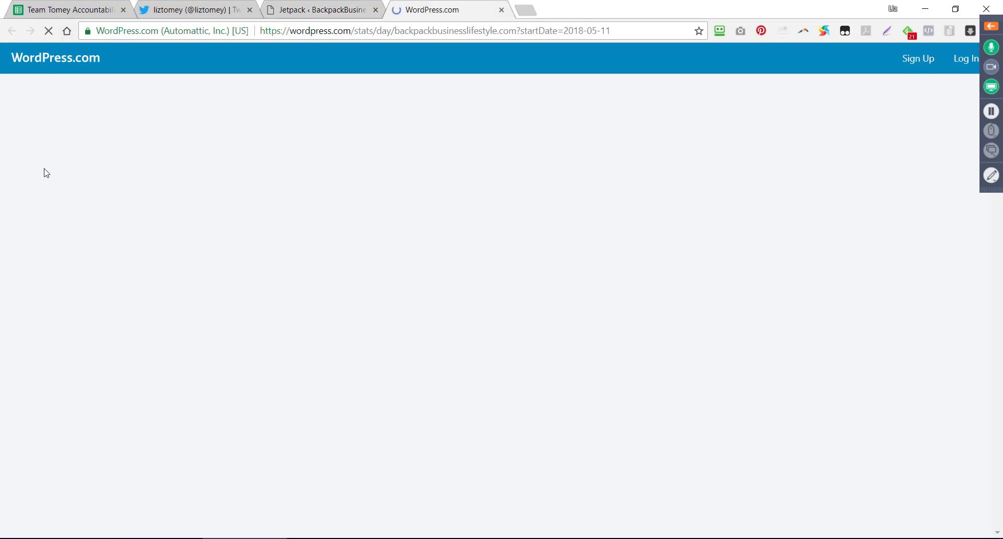
left_click(337, 5)
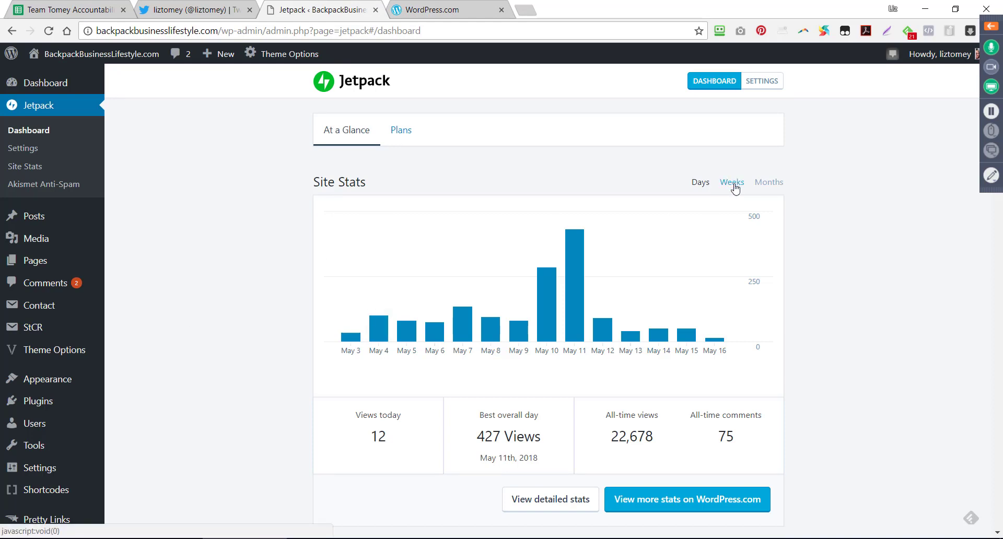
- Open the detailed site stats, highlight the May 10 and May 11 bars, and open the report for May 10, 2018
left_click(767, 186)
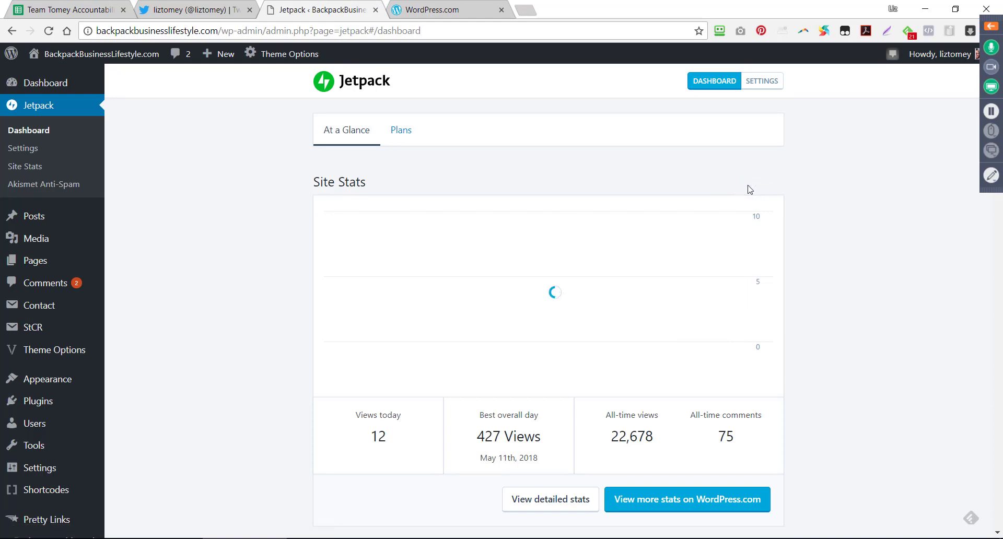
left_click(549, 503)
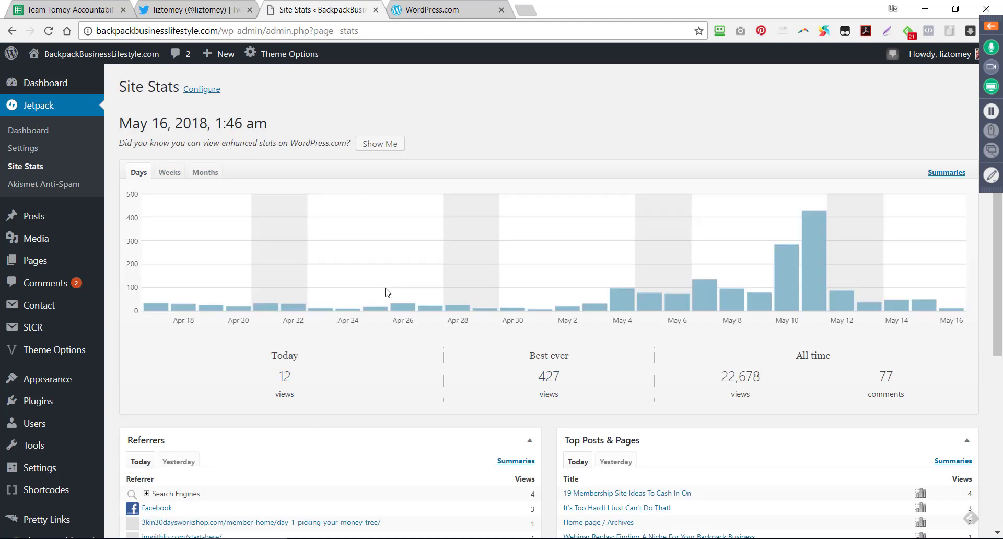
mouse_move(772, 299)
mouse_move(808, 288)
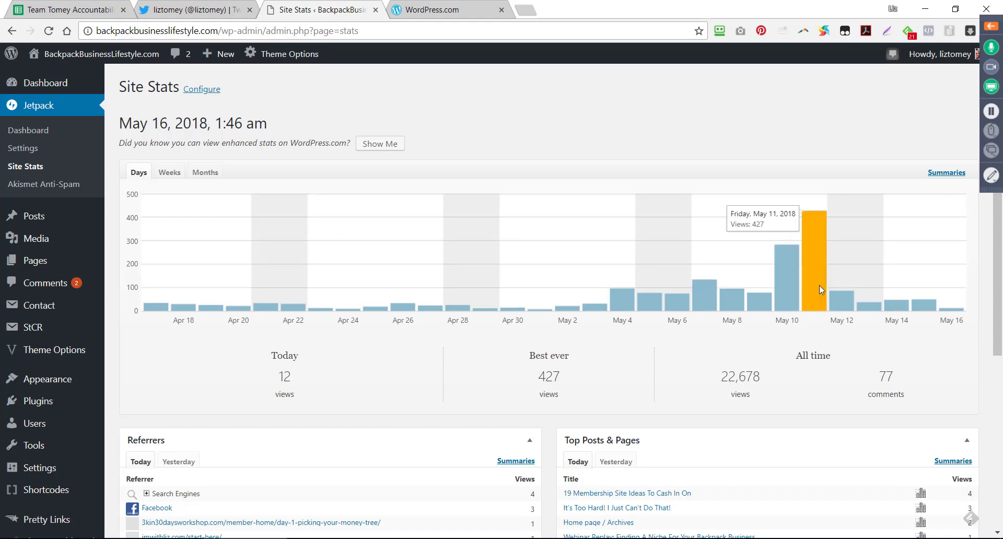
left_click(791, 289)
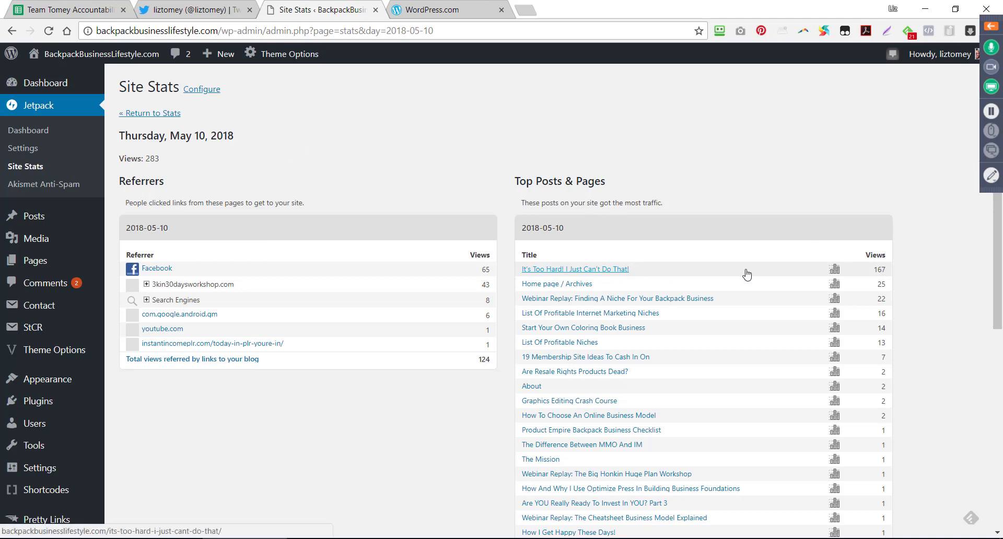
- Open the stats for the post "It's Too Hard! I Just Can't Do That!" and examine its daily chart and recent weeks
left_click(834, 269)
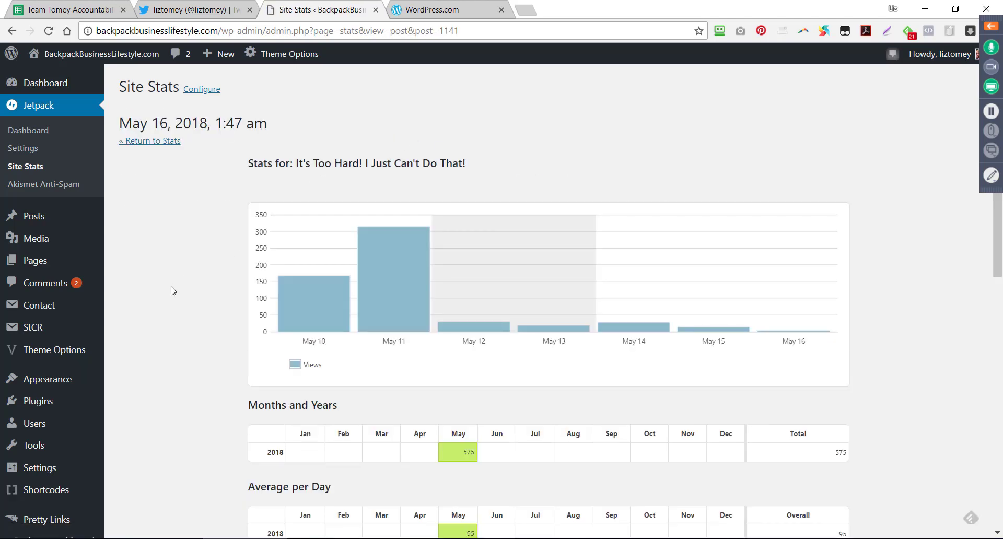
scroll(172, 291, "down", 10)
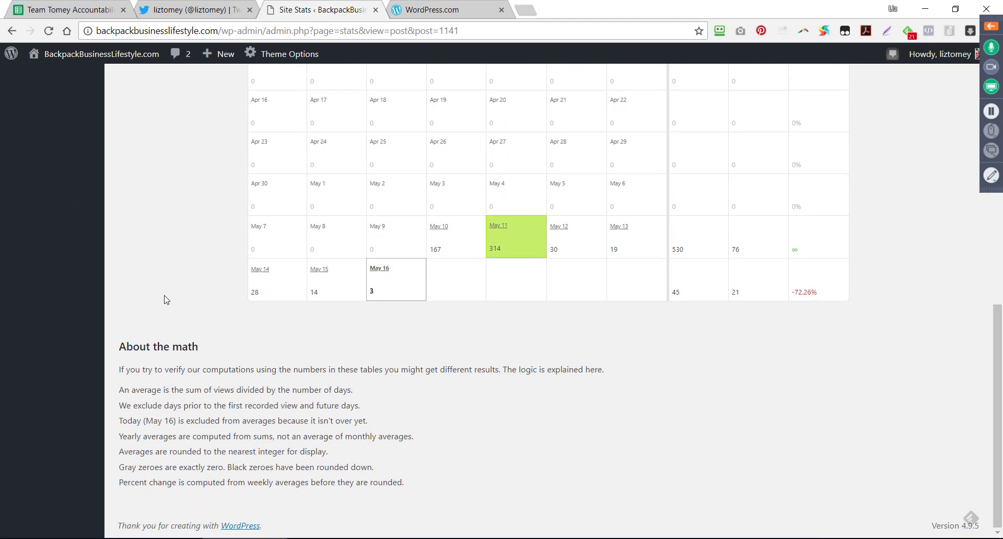
scroll(166, 299, "up", 5)
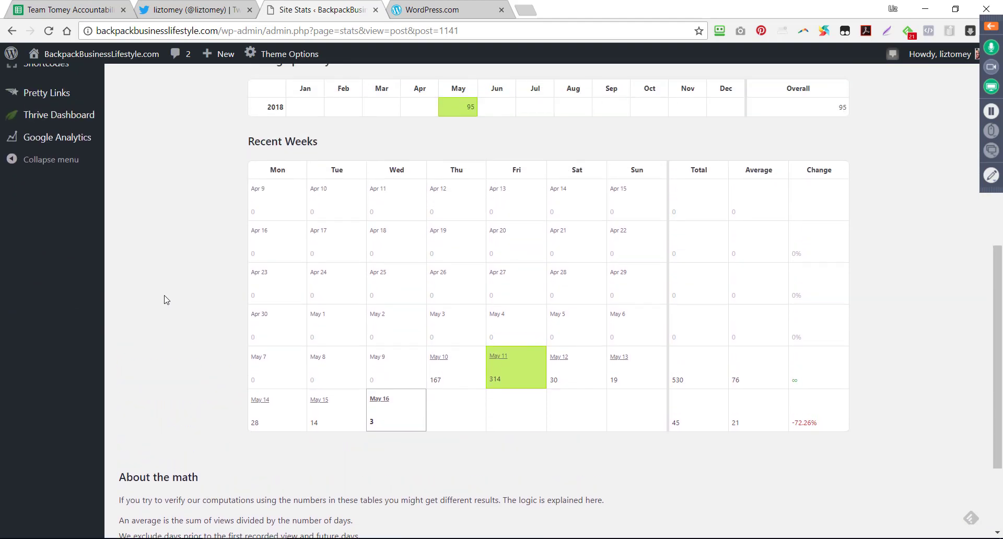
scroll(166, 300, "up", 1)
scroll(166, 300, "up", 5)
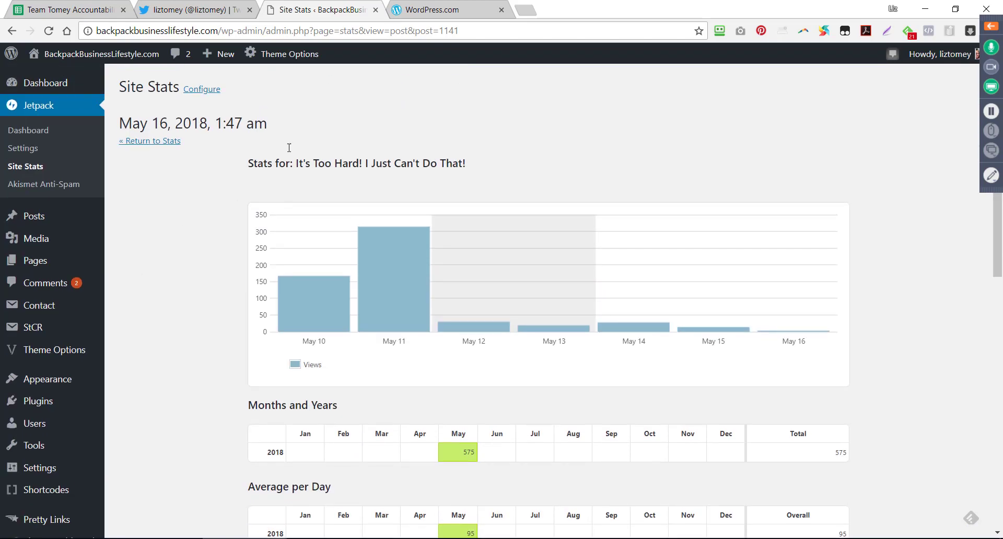
- Close the WordPress.com, Site Stats and Twitter tabs, keeping only the Team Tomey Accountability spreadsheet open
left_click(458, 7)
left_click(501, 10)
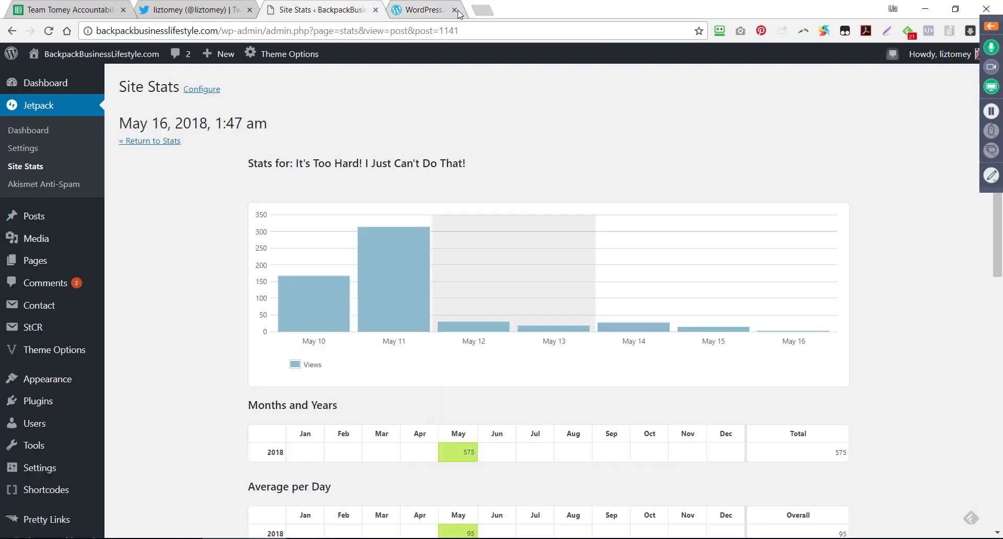
left_click(376, 10)
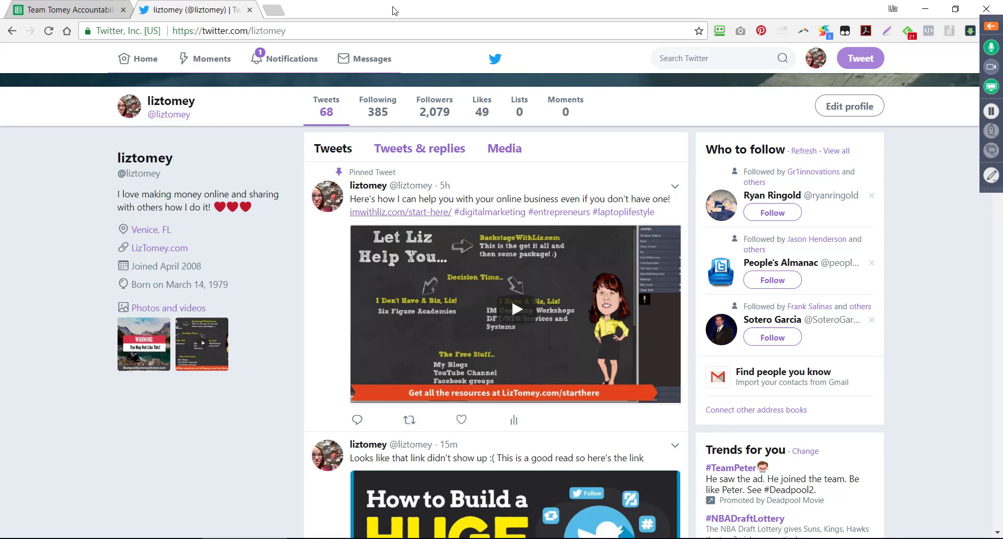
left_click(250, 10)
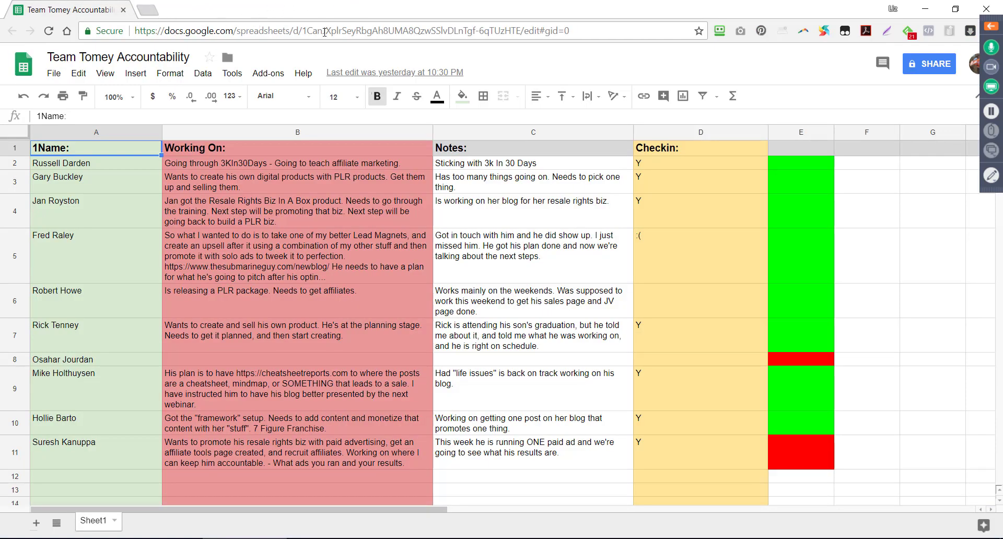
- Switch to SimpleDiagrams, look through the four diagrams of TeamTomeyCoachingClub, and return to the Twitter checklist
left_click(156, 538)
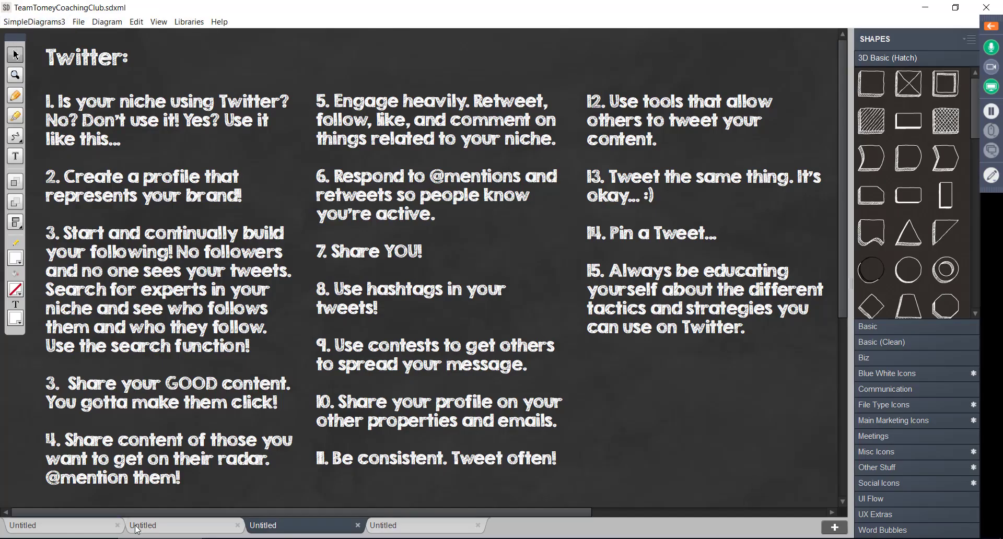
left_click(157, 526)
left_click(79, 527)
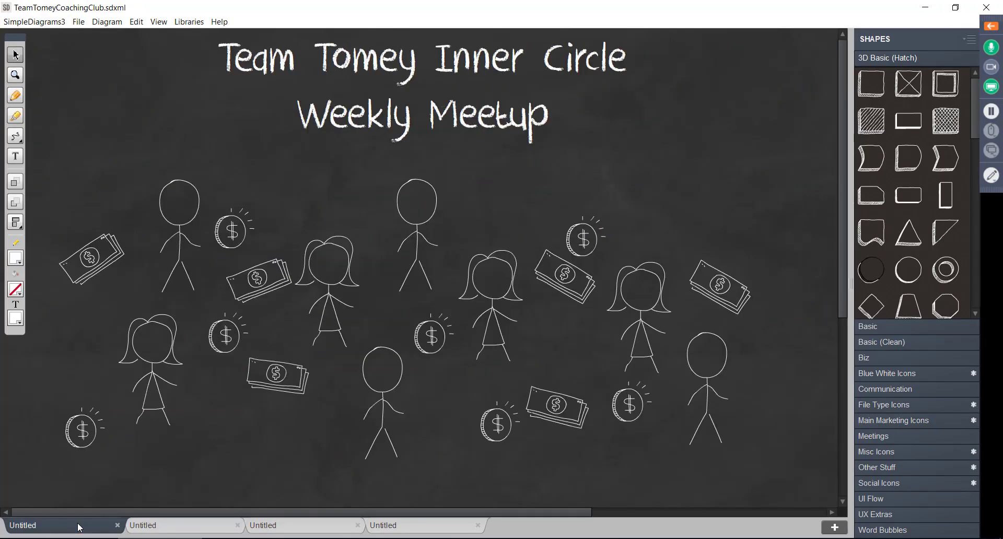
left_click(165, 521)
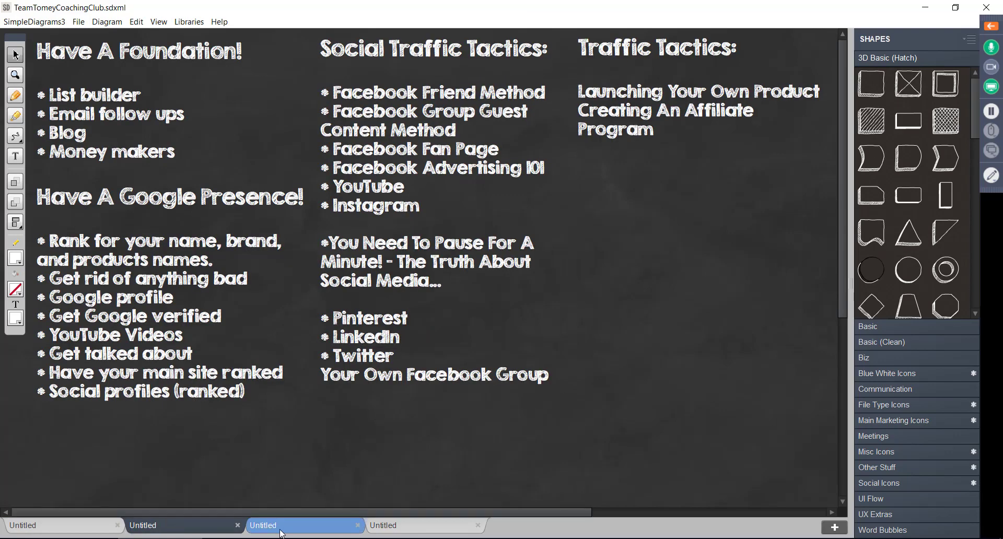
left_click(295, 532)
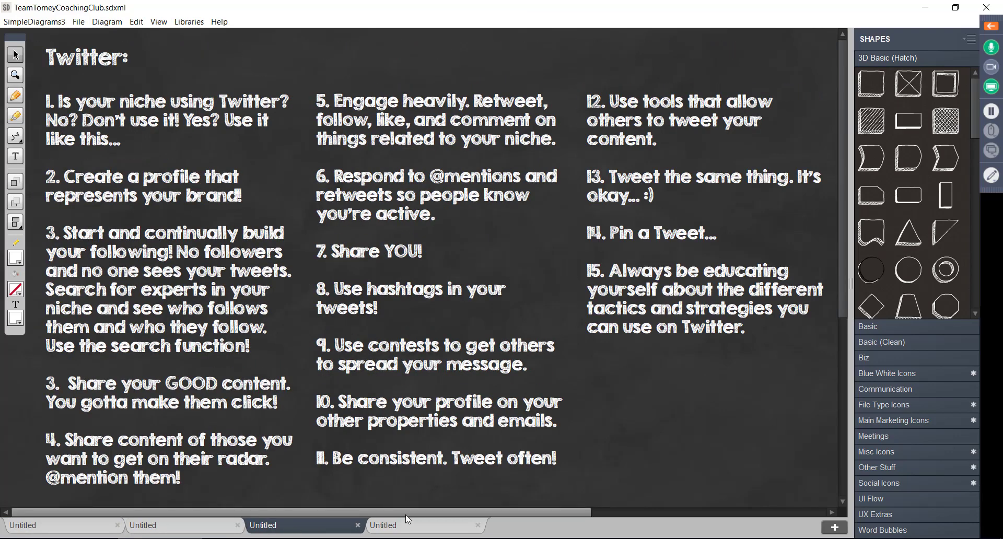
left_click(418, 532)
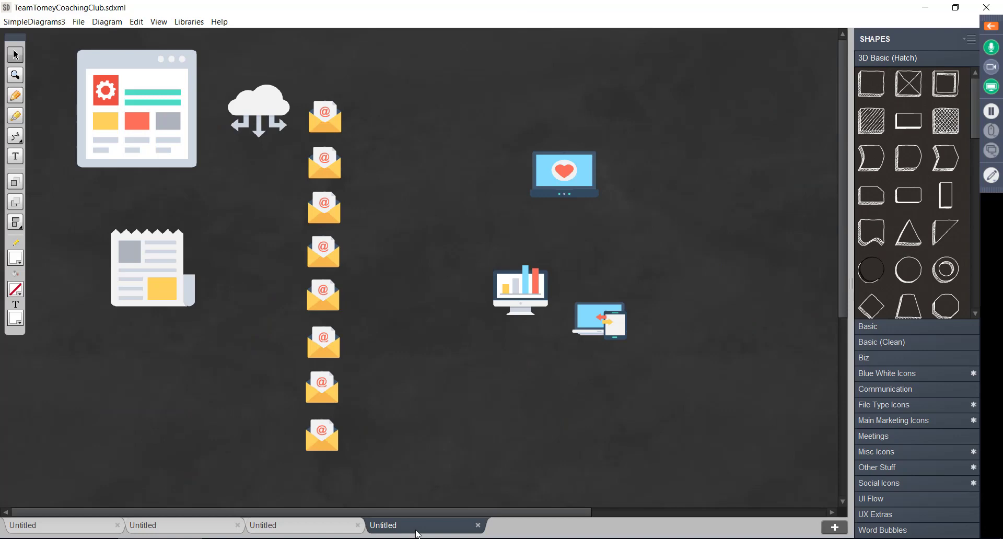
left_click(287, 527)
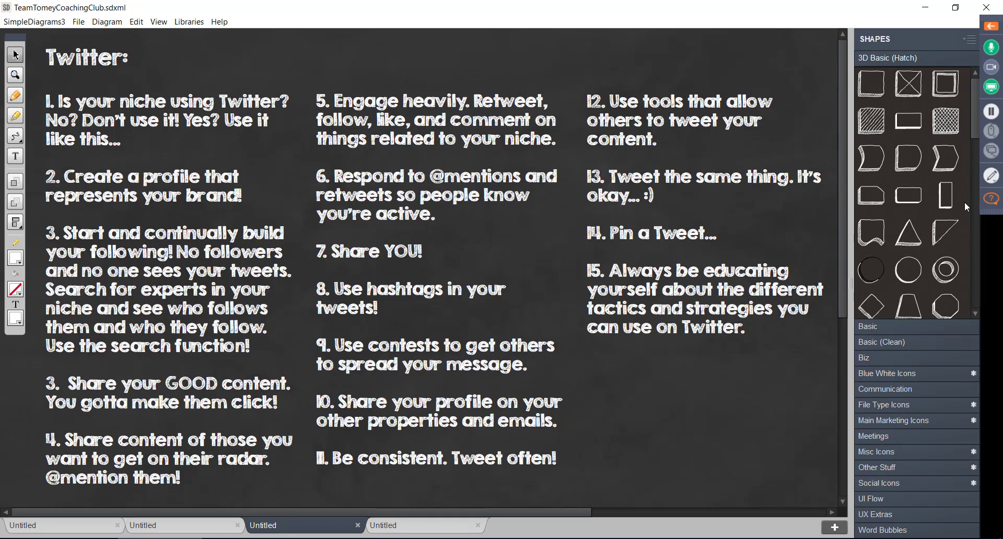
- Check the attendees' webinar questions and switch to the 1Team Tomey Webinars folder in File Explorer, keeping the questions list open
left_click(991, 200)
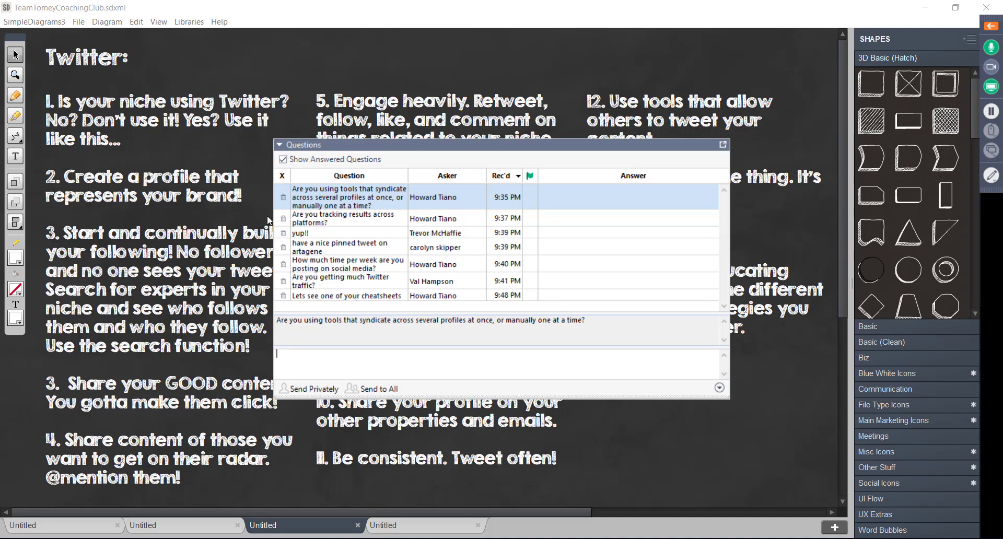
left_click(329, 538)
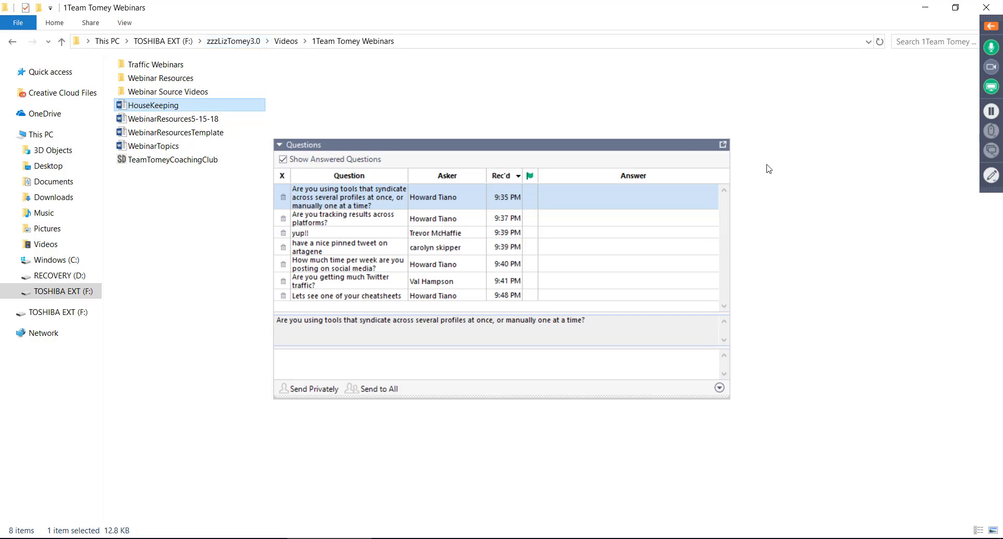
left_click(723, 145)
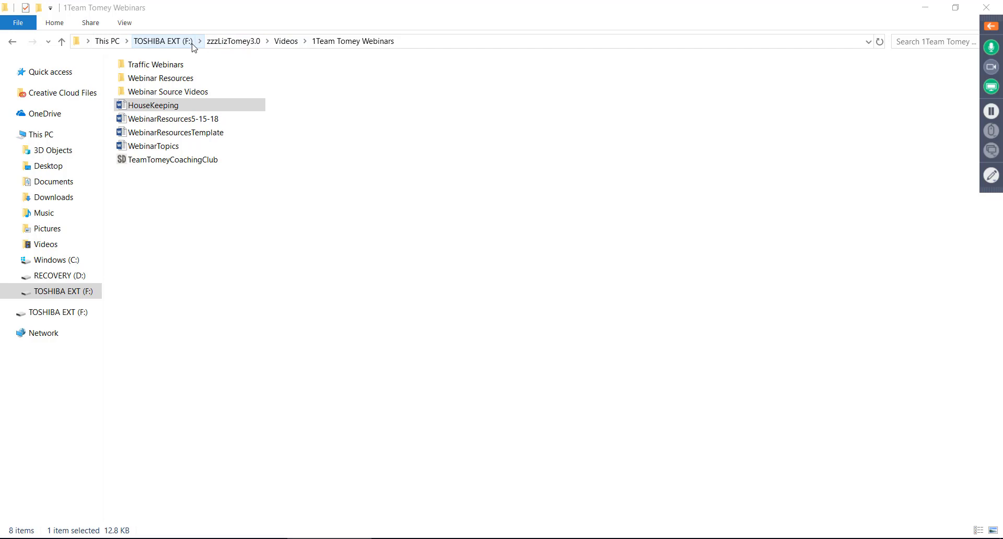
left_click(991, 150)
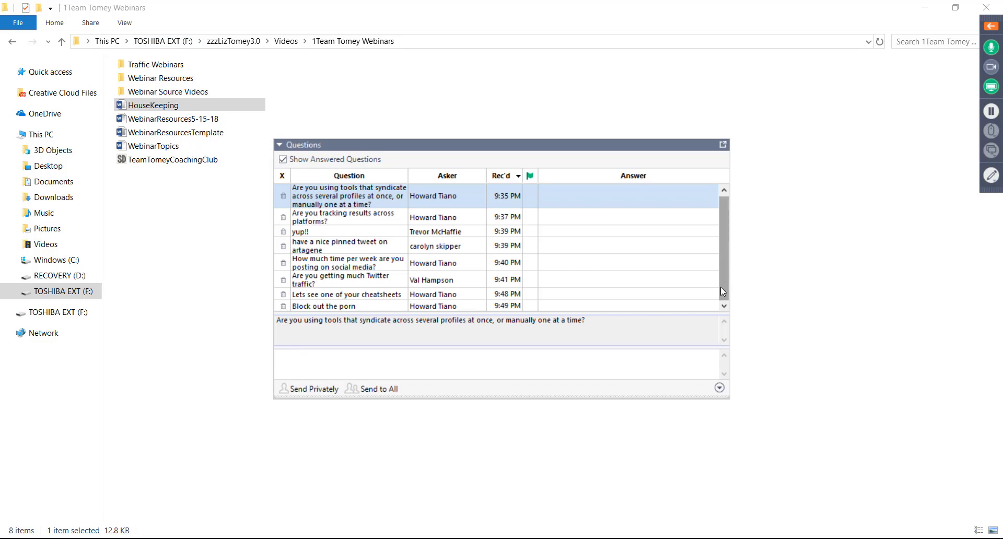
- Remove every question from the webinar's questions list and put the emptied list away
left_click(283, 306)
left_click(283, 295)
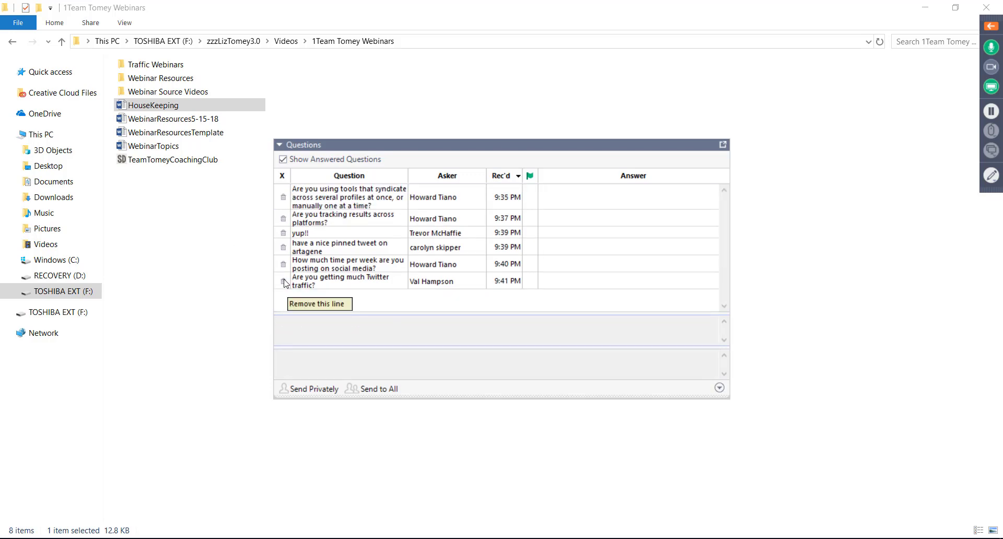
left_click(283, 281)
left_click(283, 263)
left_click(283, 247)
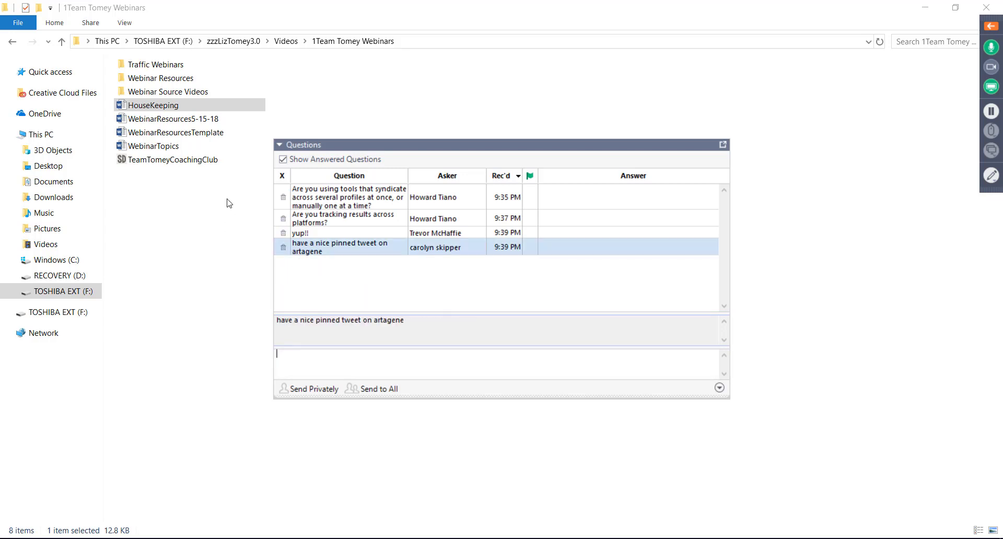
left_click(283, 233)
left_click(283, 219)
left_click(283, 197)
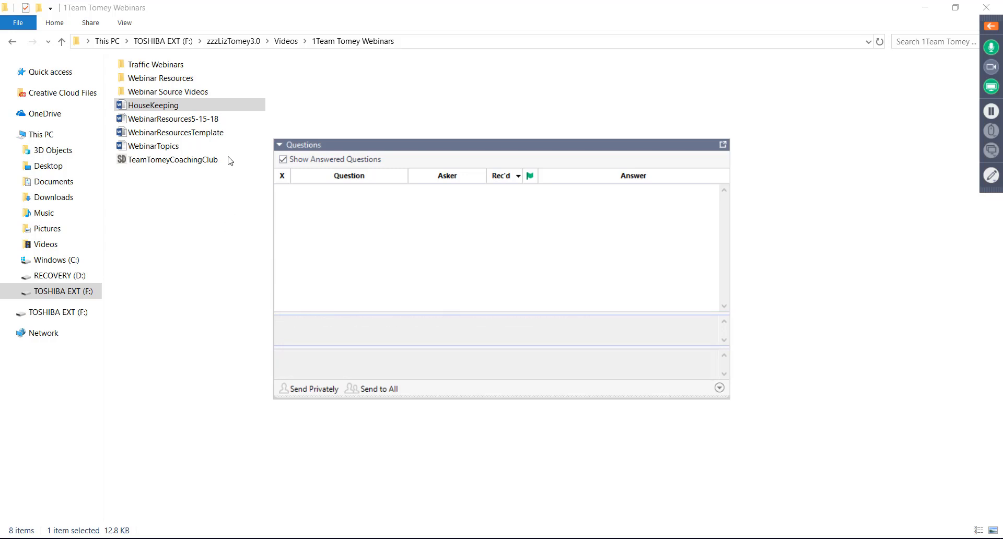
left_click(722, 146)
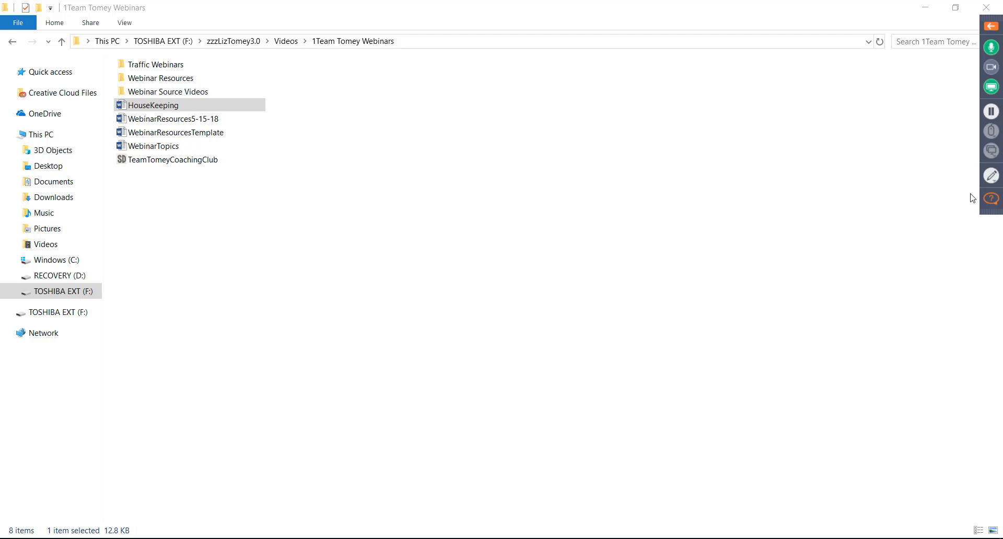
- Reopen the webinar's questions list, remove the newly arrived attendee messages, and put the list away
left_click(991, 198)
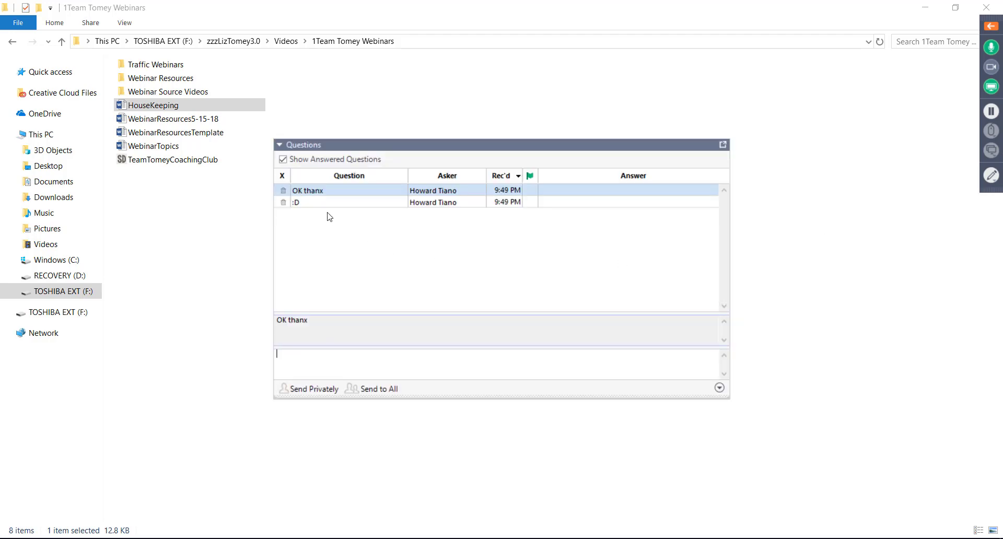
left_click(285, 192)
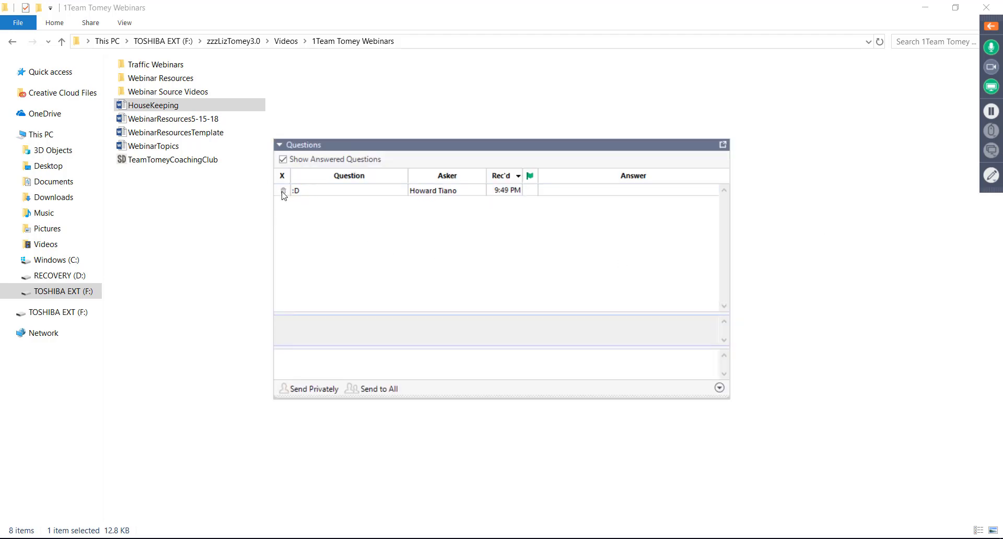
left_click(284, 191)
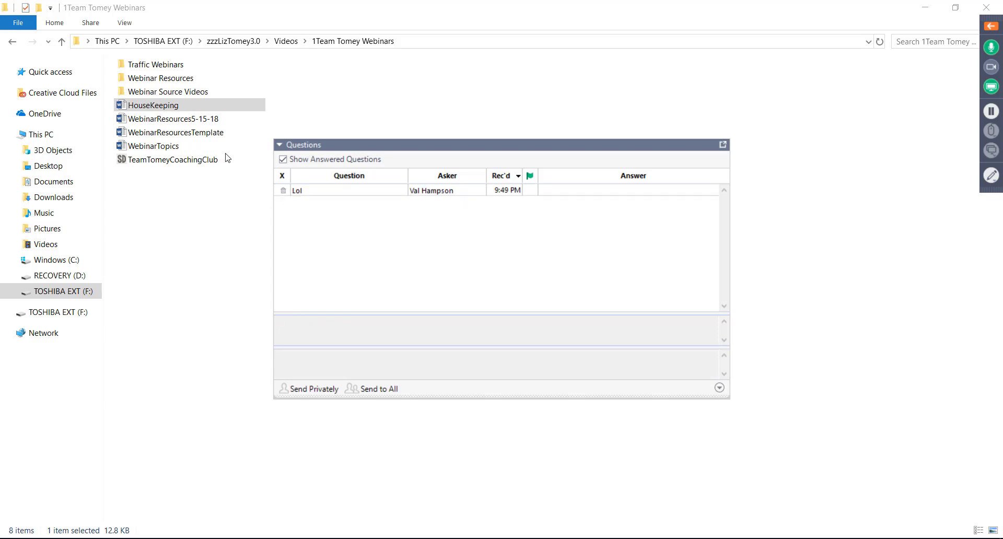
left_click(284, 191)
left_click(723, 144)
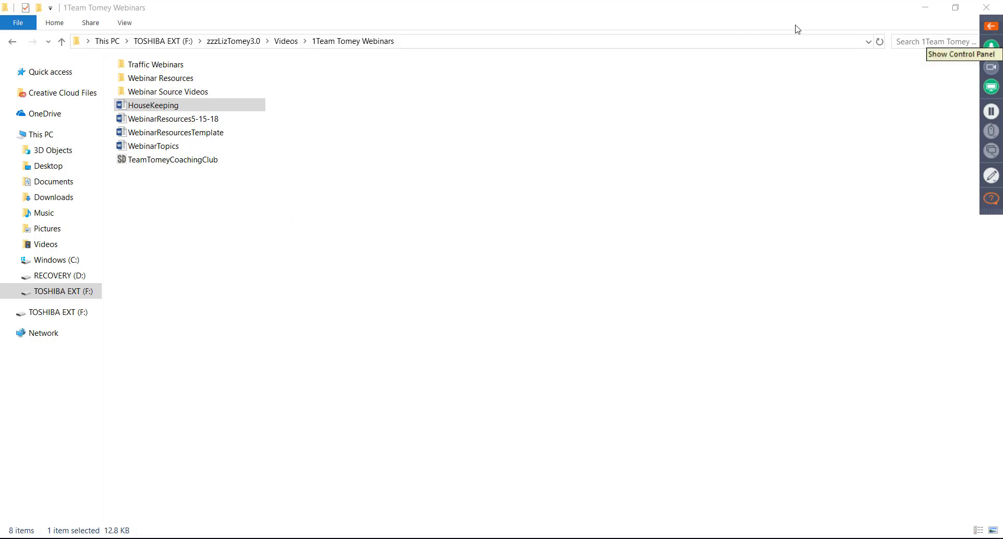
- Expand the GoToWebinar control panel and clear the questions list again, including the "that's hilarious! !!" message, before putting it away
left_click(991, 26)
left_click(808, 199)
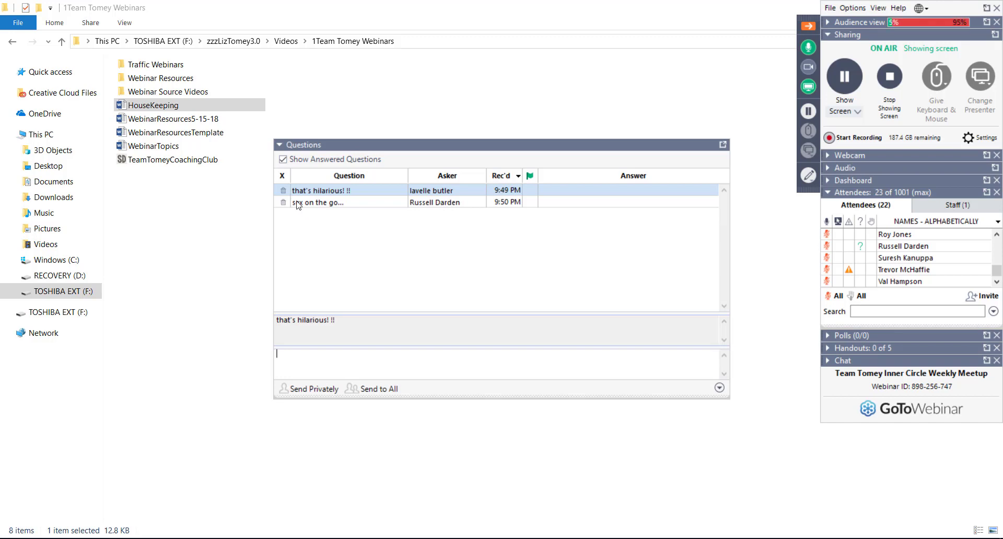
left_click(283, 190)
left_click(283, 190)
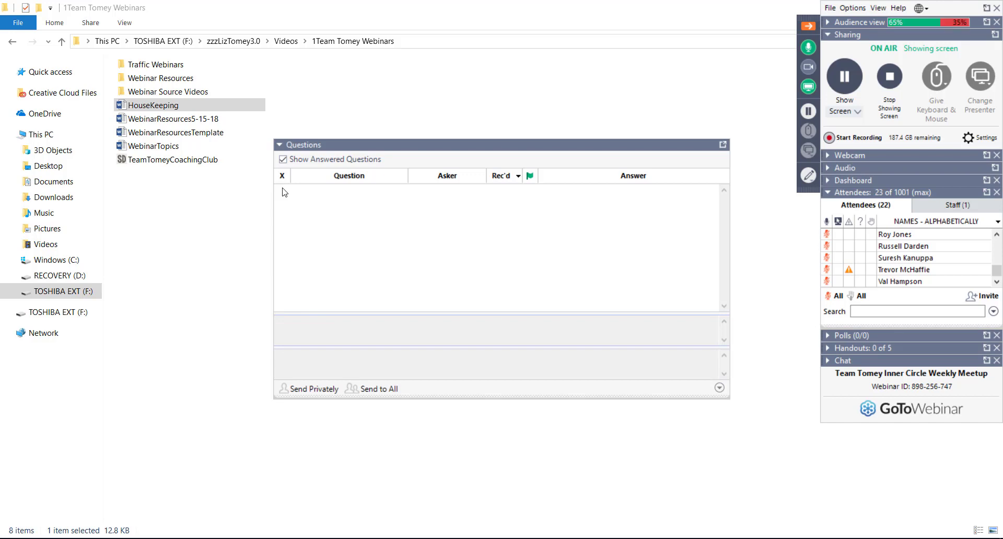
left_click_drag(996, 274, 994, 237)
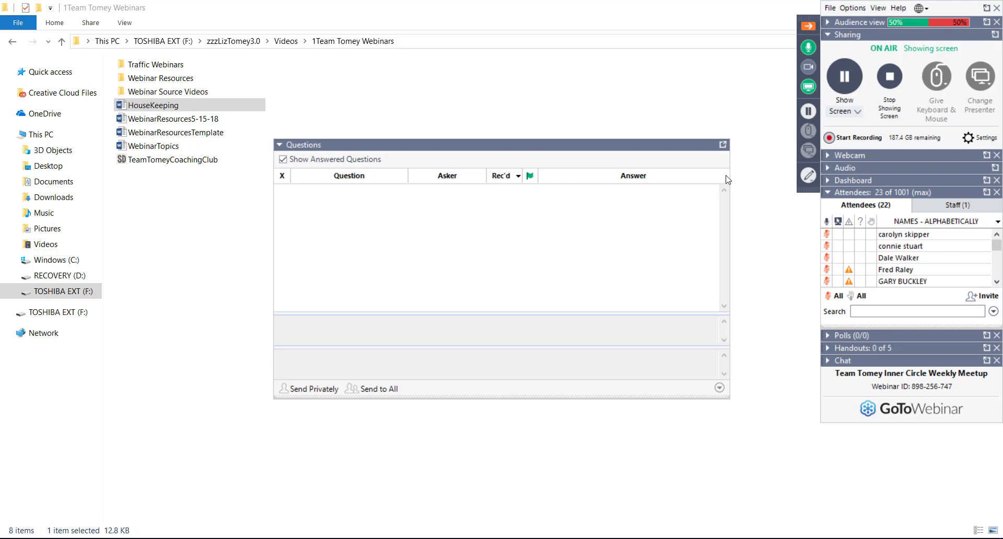
left_click(722, 145)
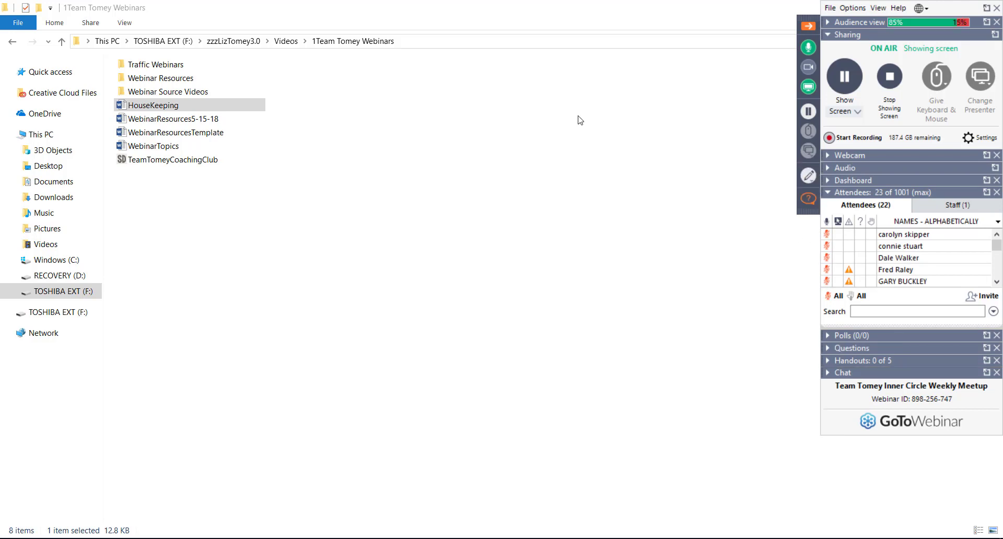
- Check the questions list once more, remove the message about meeting at Expo, and put the list away
left_click(808, 198)
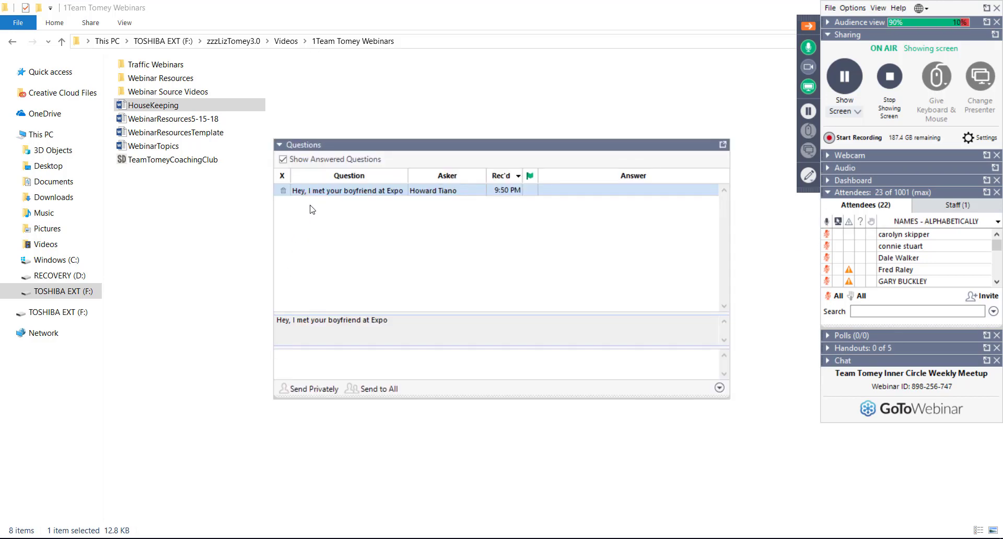
left_click(282, 191)
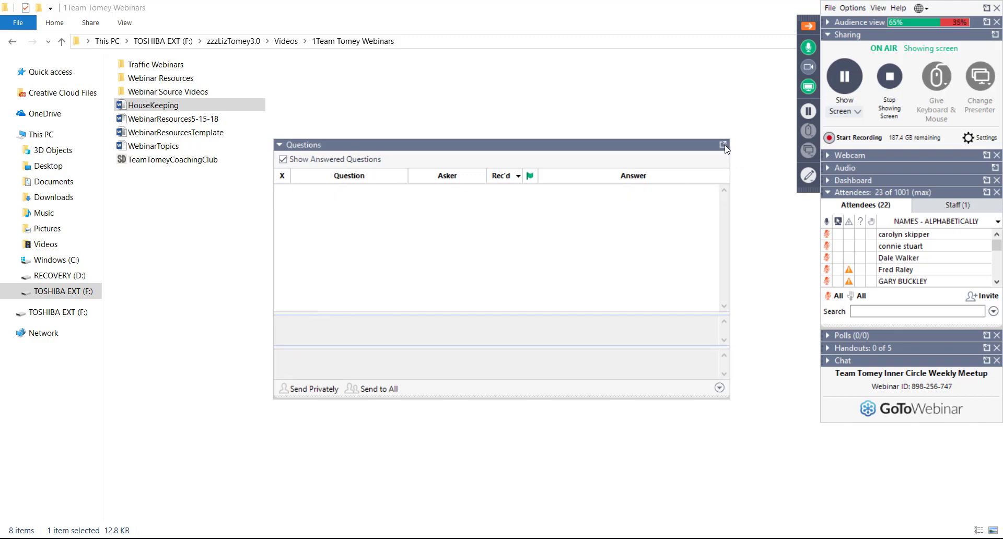
left_click(723, 144)
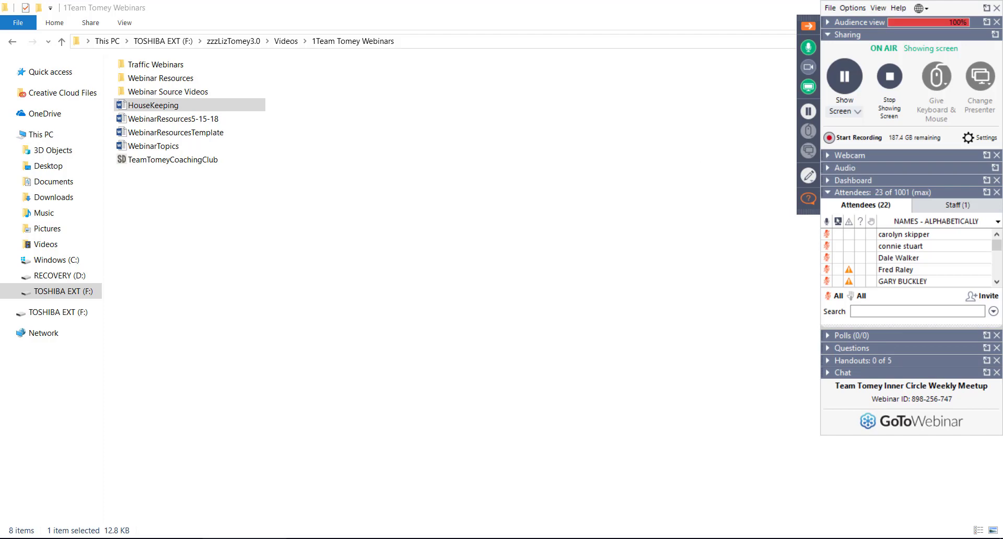
- Switch to the Team Tomey Accountability spreadsheet and view the attendee's question asking for a link to promote the package
left_click(245, 538)
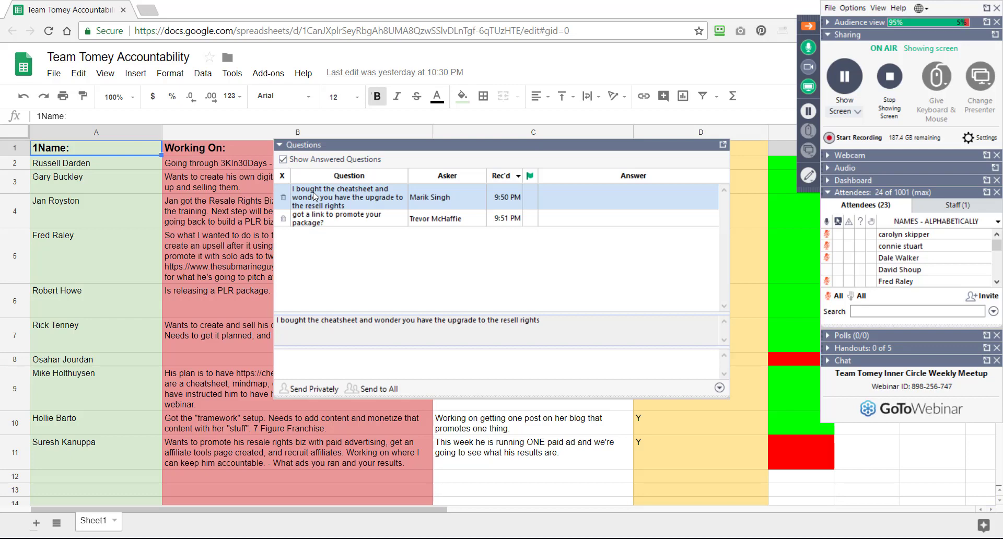
left_click(361, 219)
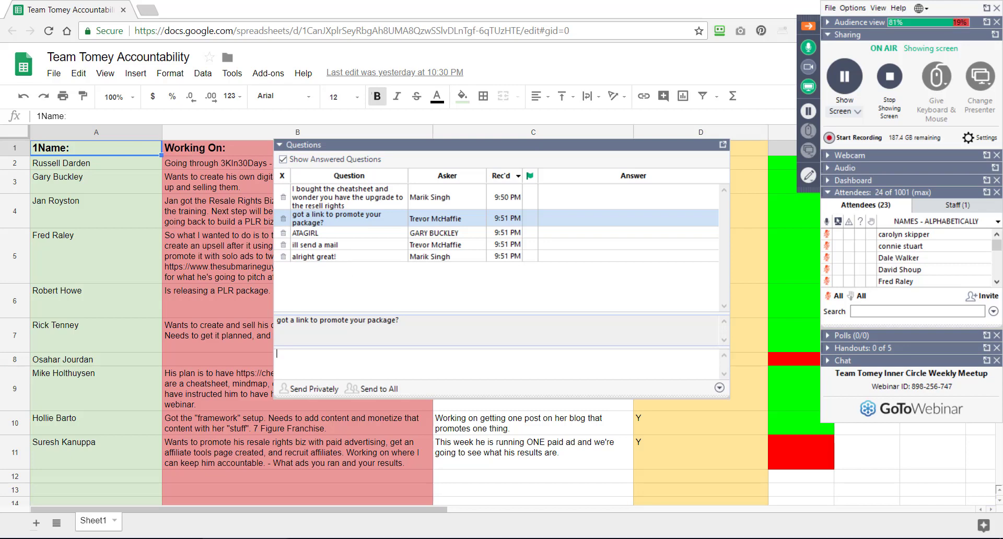
- Switch to Notepad++, put the questions list away, and close 1aTemplateLizTomey.txt without saving it
mouse_move(75, 538)
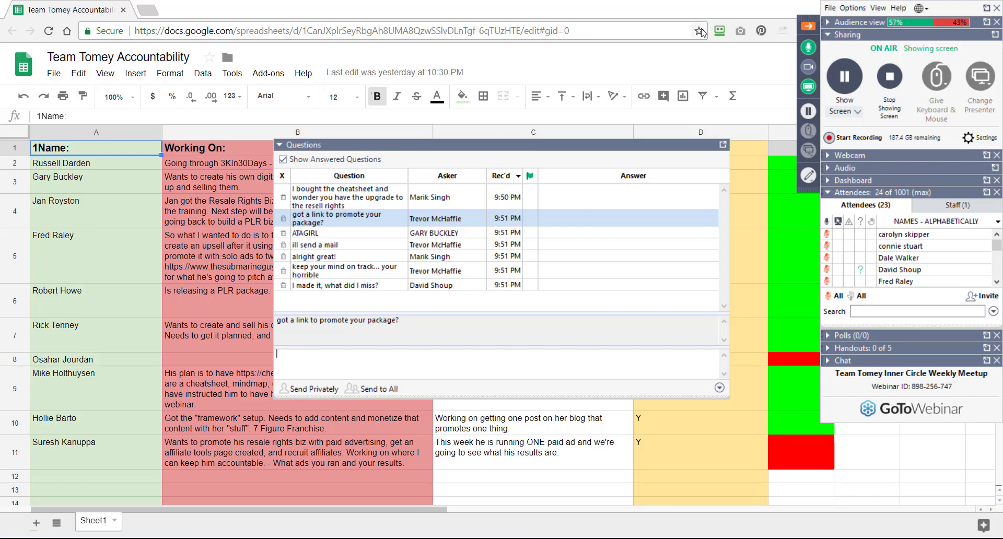
key("alt+Tab")
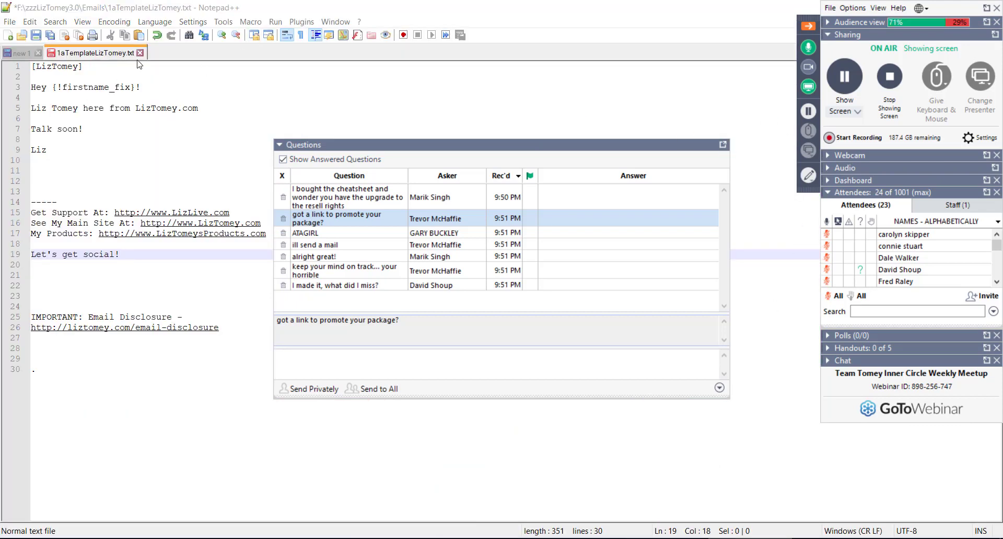
left_click(722, 146)
key("ctrl+w")
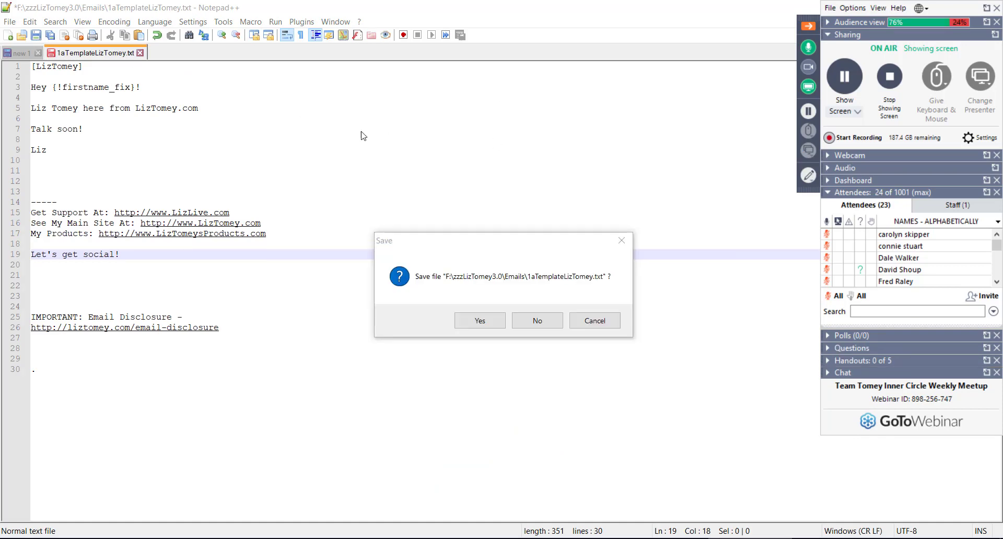
left_click(529, 327)
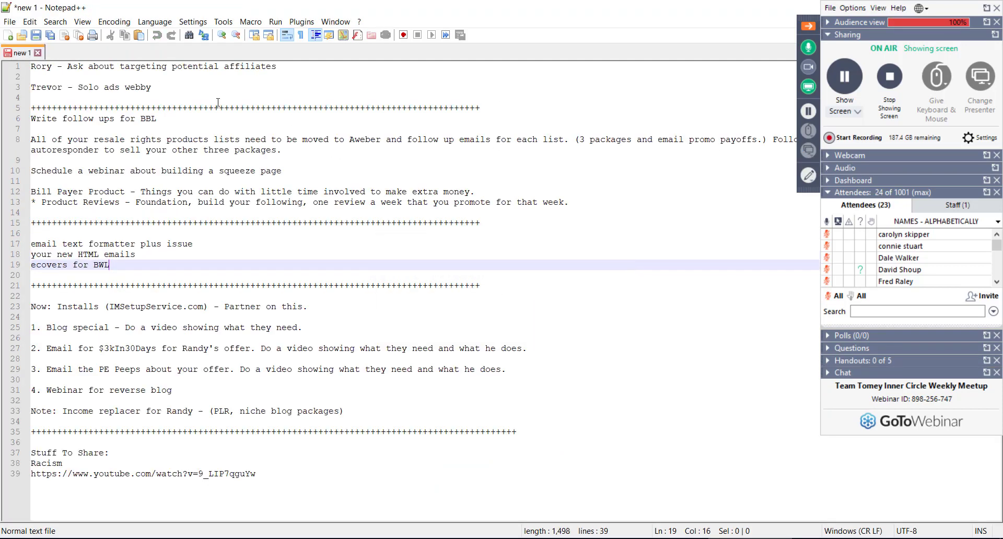
- Append "and get affy link" to the "Solo ads webby" note on line 3 of the new 1 document
left_click(155, 96)
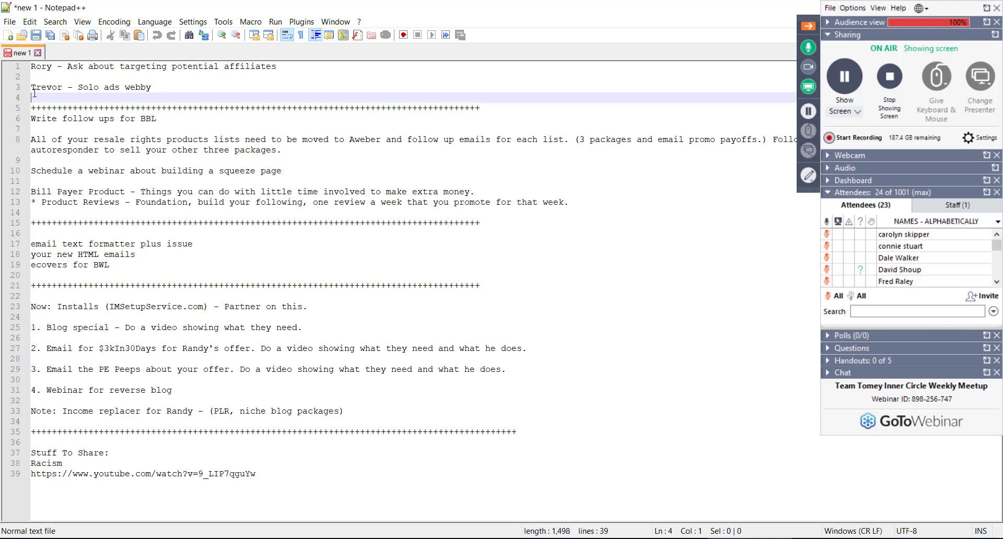
left_click(8, 35)
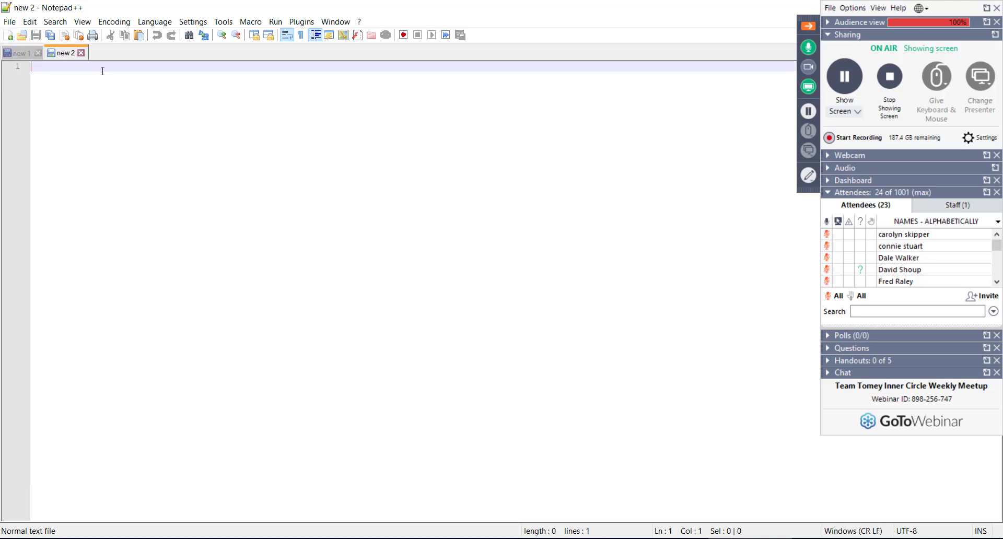
left_click(23, 54)
left_click(182, 88)
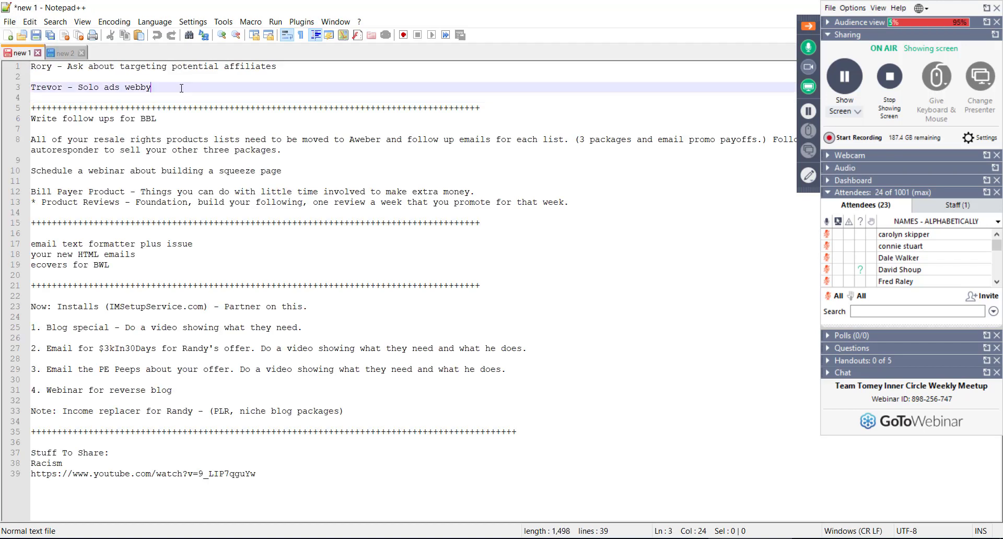
type("and g")
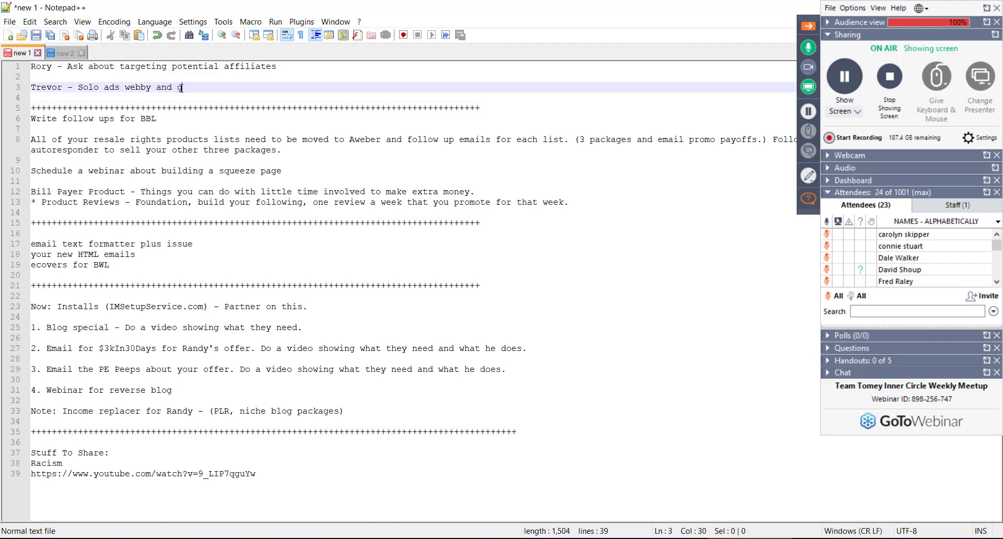
type("et affy link")
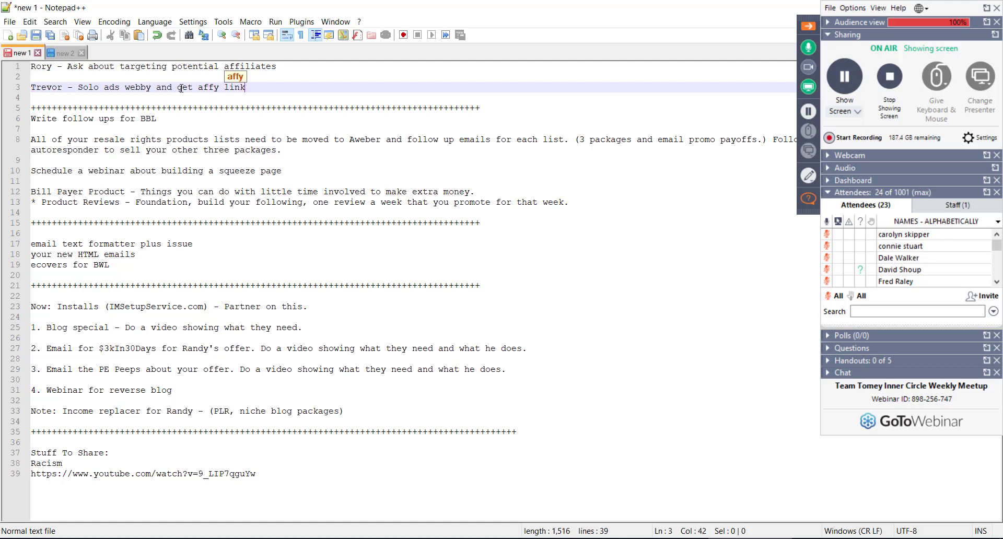
- Remove all the attendee messages, from the resell rights question through "next week works", and put the questions list away
left_click(804, 199)
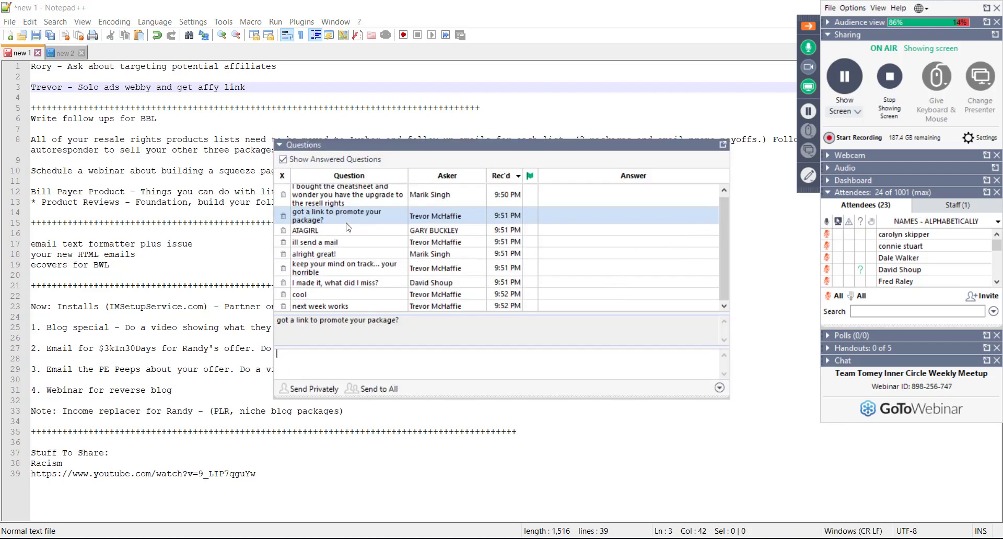
left_click(284, 194)
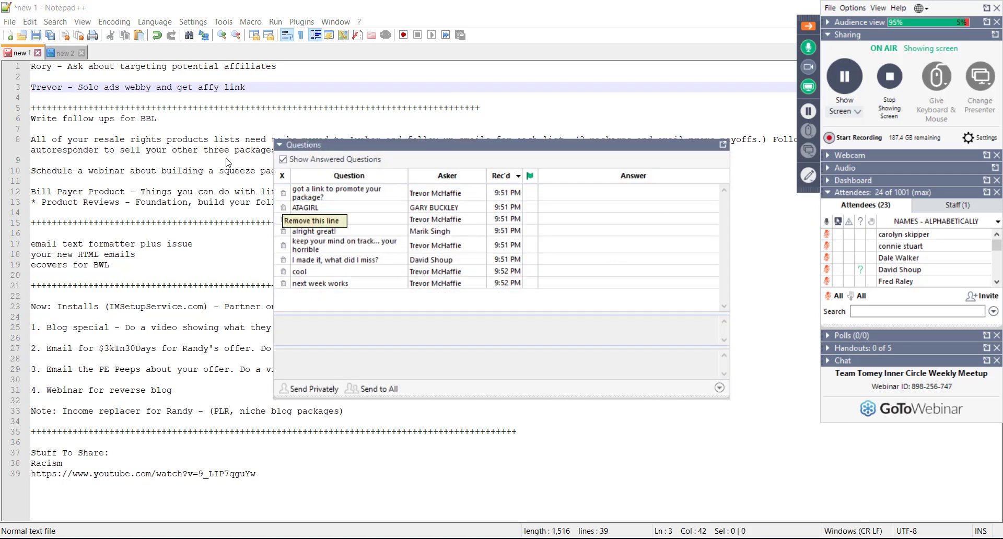
left_click(284, 194)
left_click(283, 192)
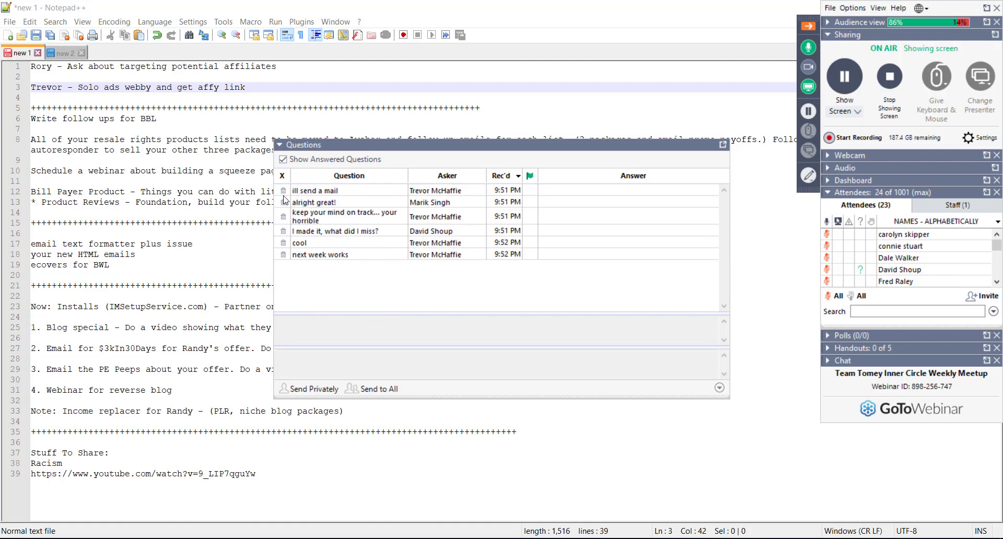
left_click(284, 192)
left_click(283, 192)
left_click(283, 192)
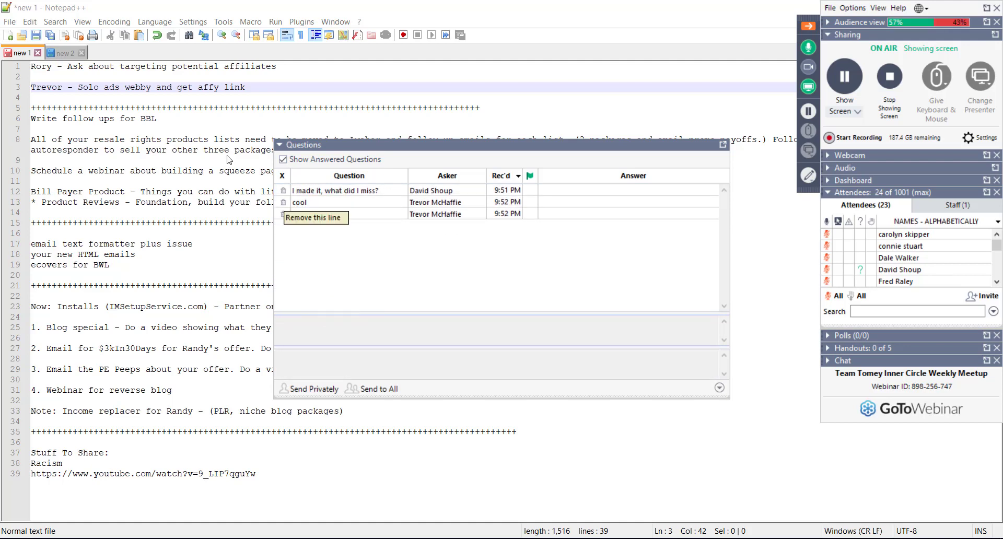
left_click(284, 193)
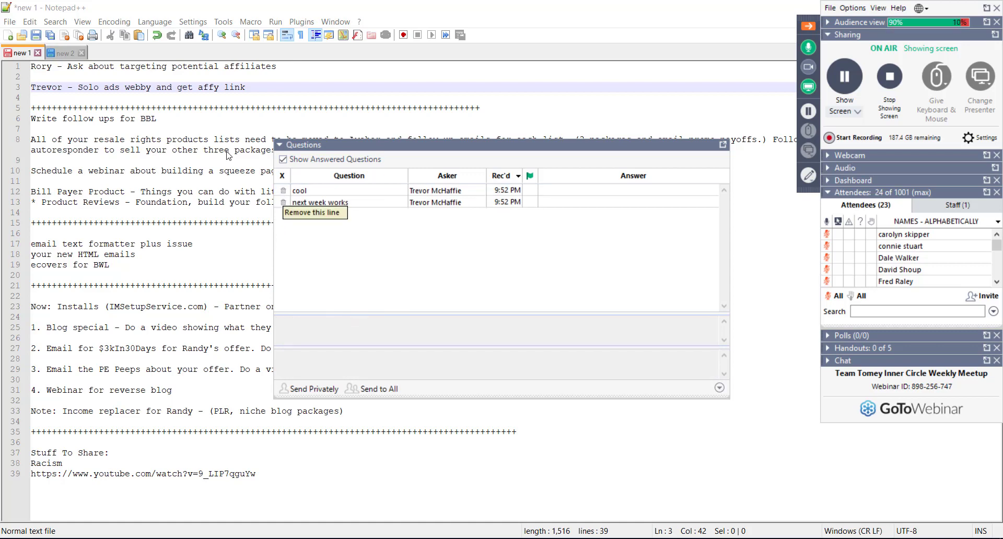
left_click(283, 192)
left_click(283, 192)
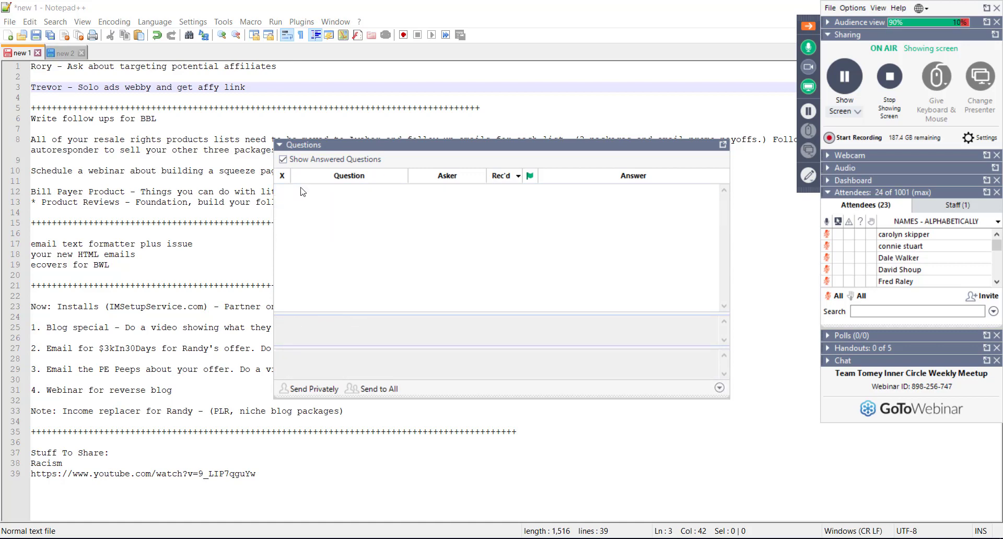
left_click(724, 146)
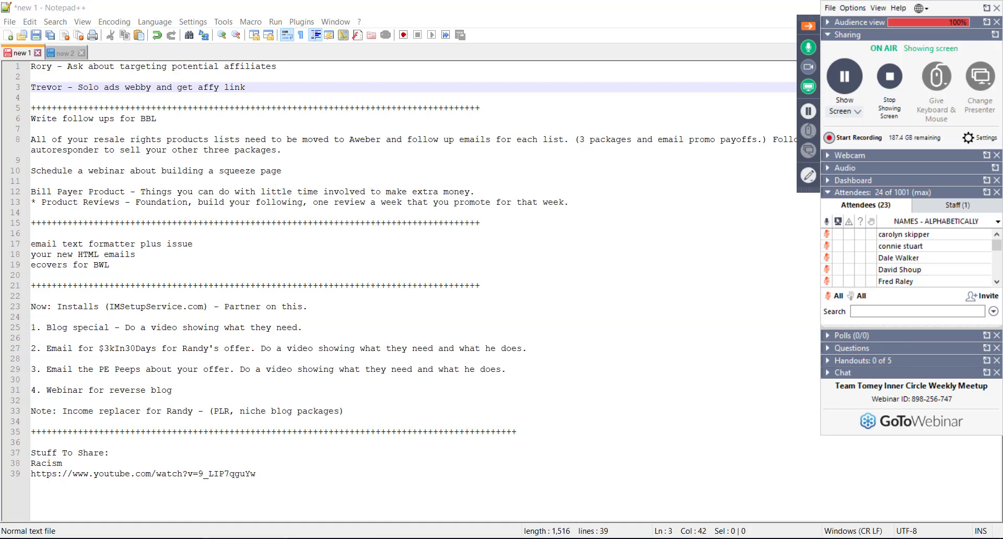
- Return to the Team Tomey Accountability spreadsheet with the webinar control panel collapsed, and clear the name in cell A8
key("alt+Tab")
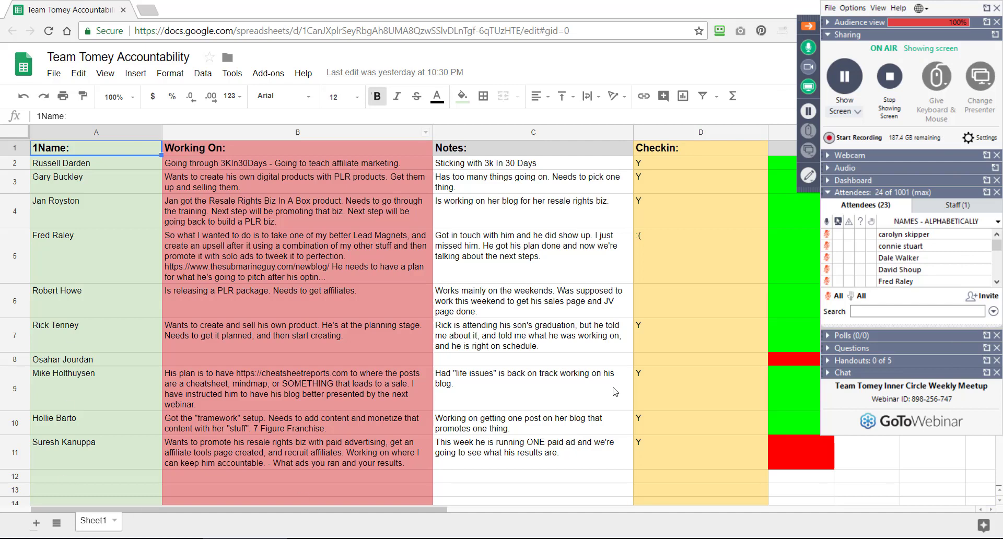
left_click(808, 25)
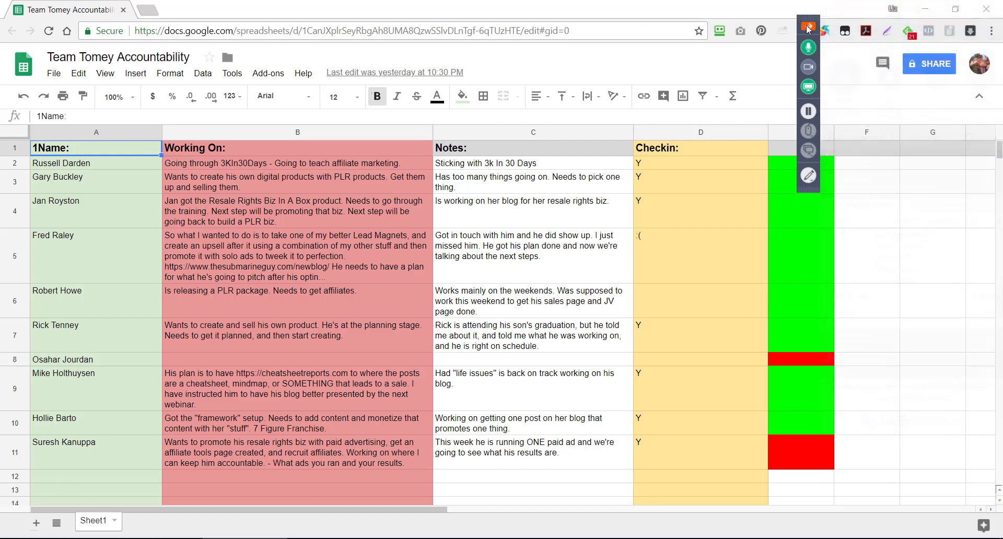
left_click(73, 361)
triple_click(73, 360)
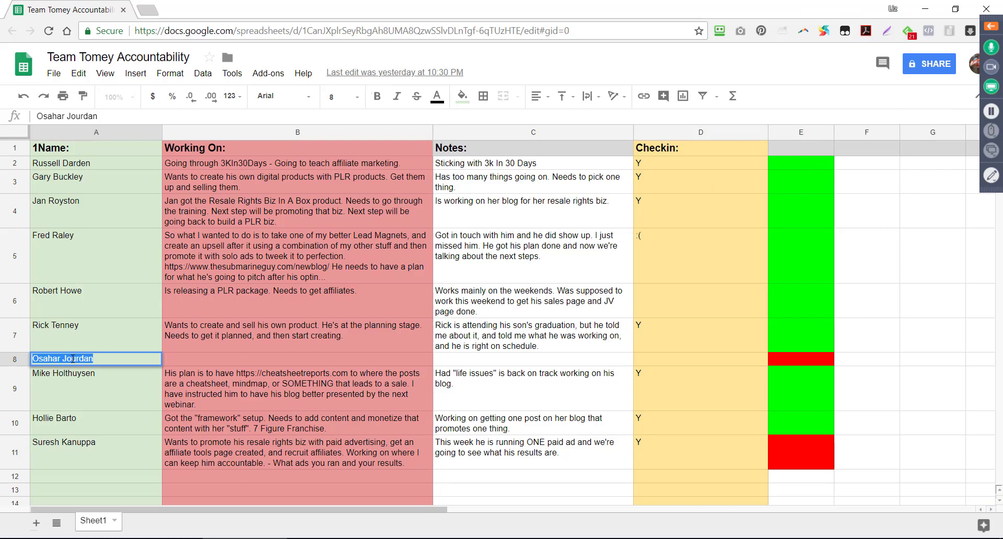
key("BackSpace")
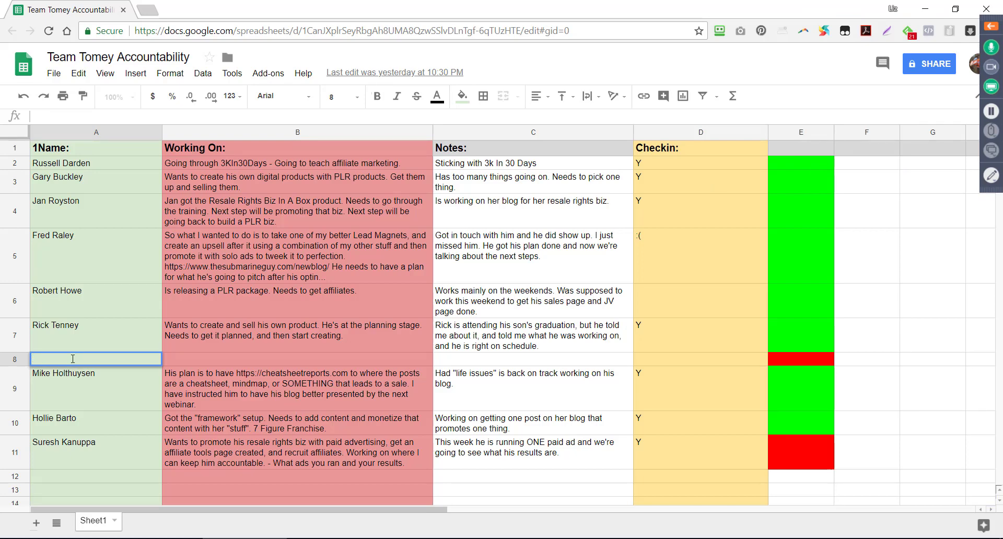
- Change the fill colour of the whole emptied row 8 to white
left_click(804, 359)
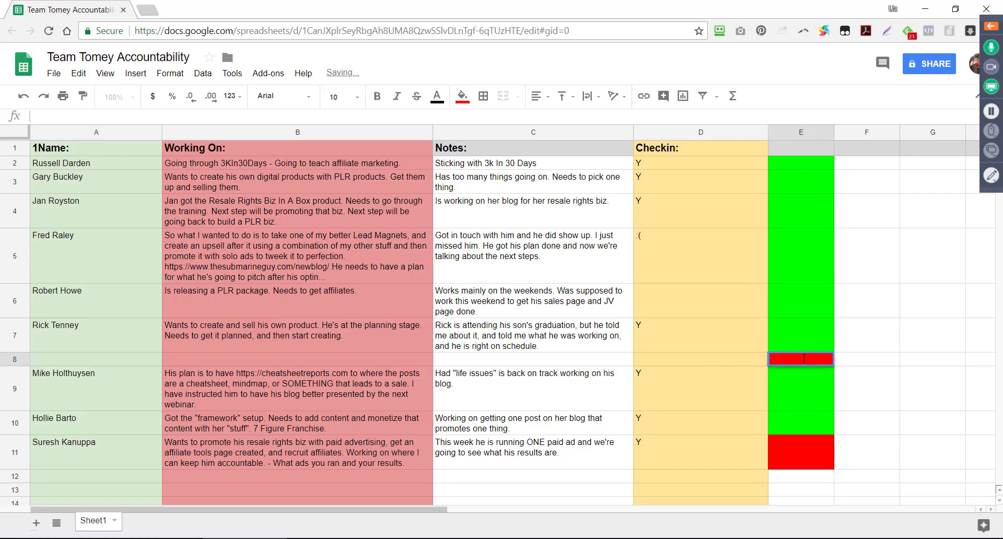
left_click(7, 359)
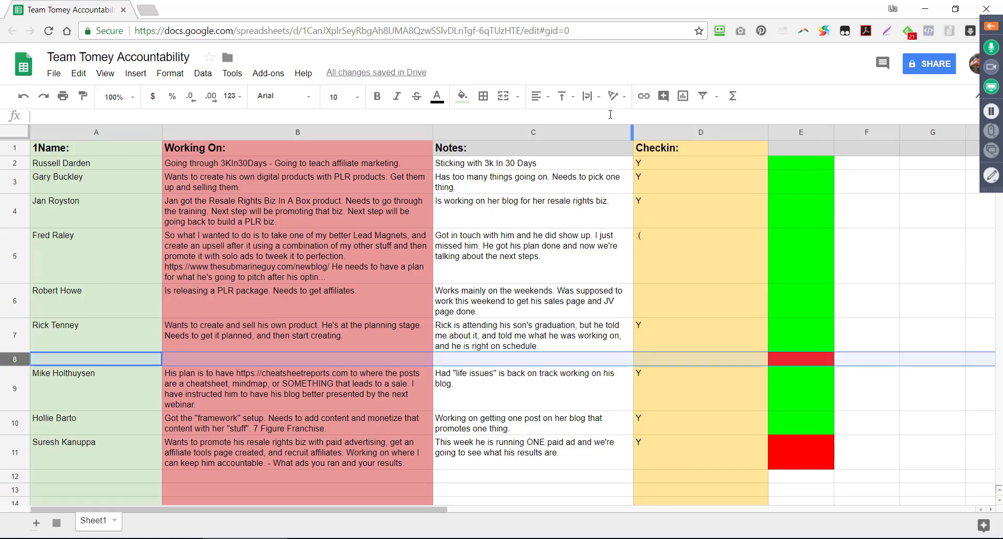
left_click(461, 97)
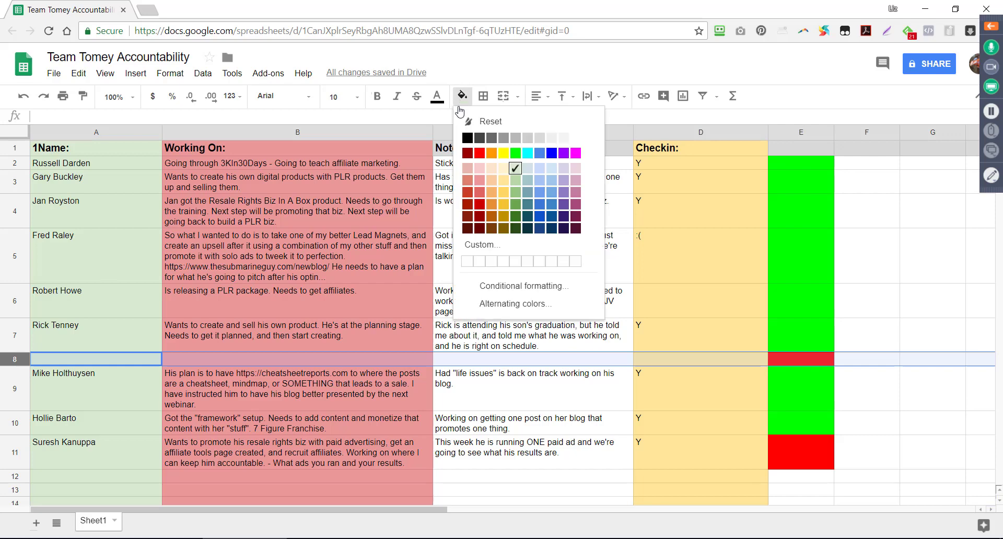
left_click(575, 138)
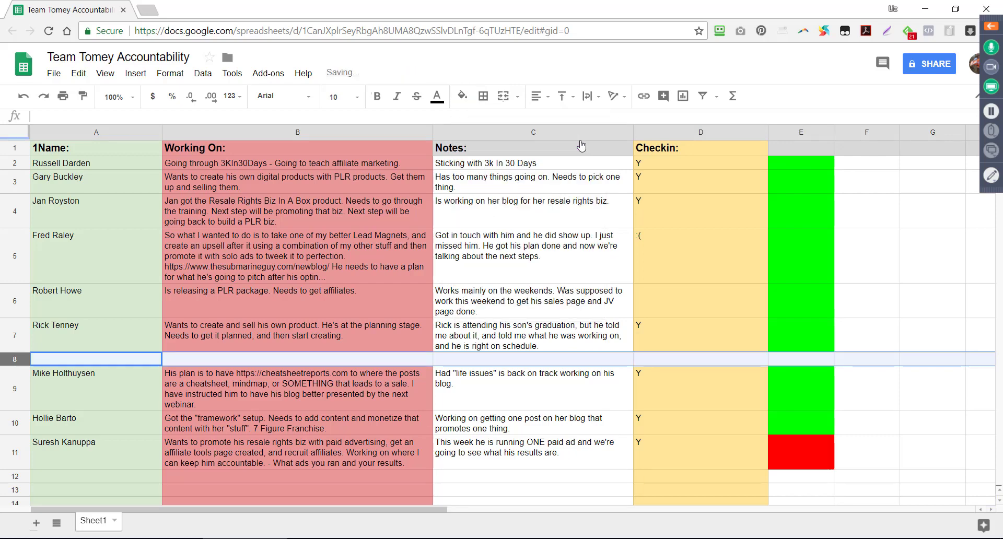
left_click(880, 484)
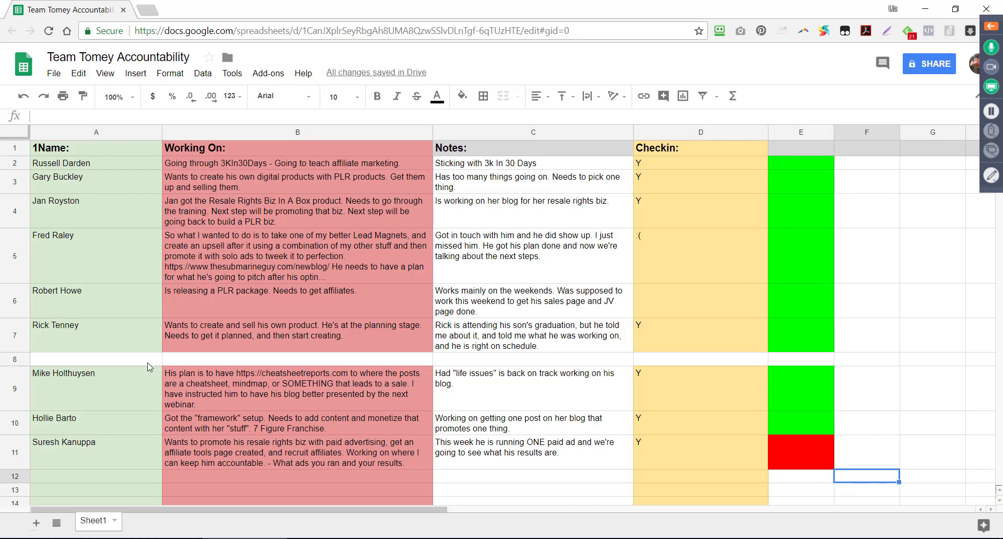
- Change the fill colour of row 9 to white and clear all of that row's contents
left_click(12, 392)
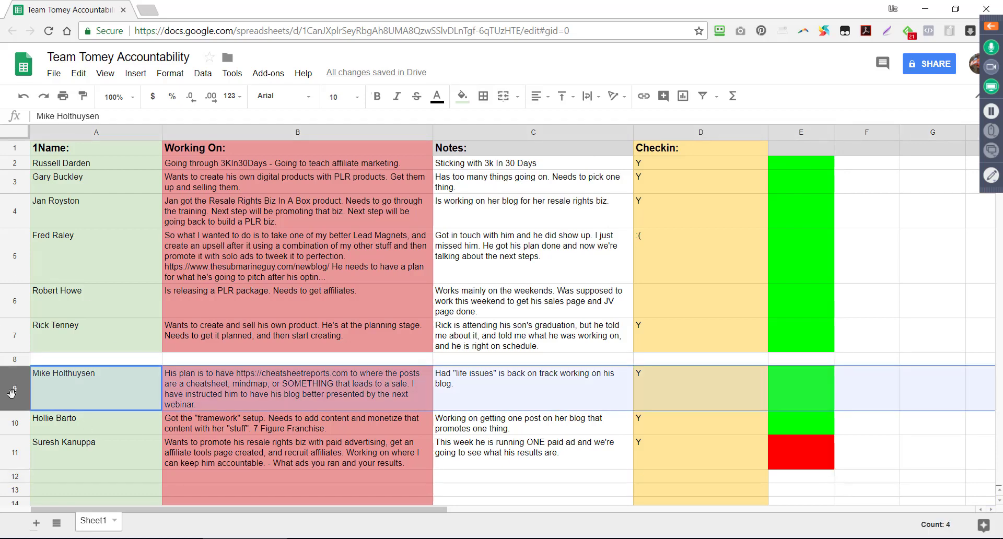
left_click(462, 96)
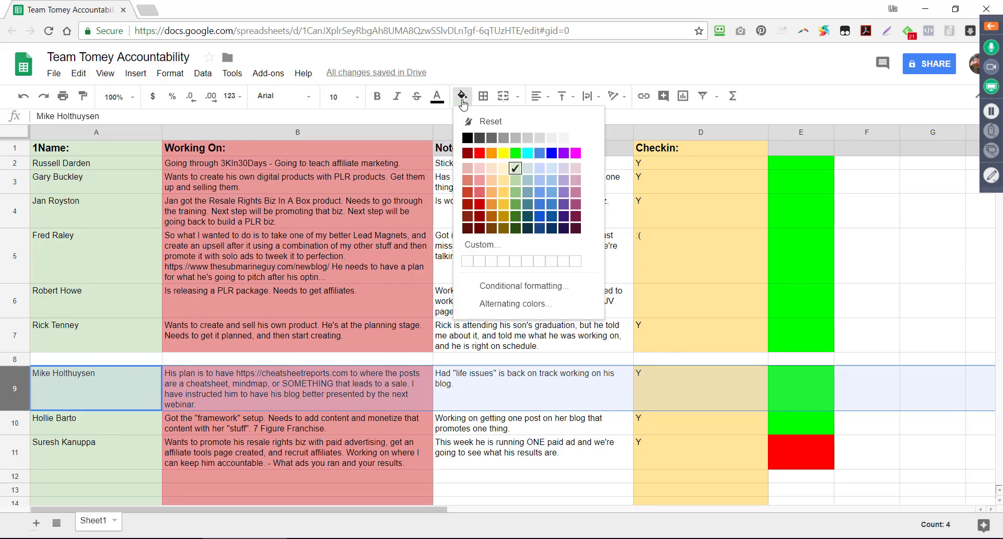
left_click(575, 138)
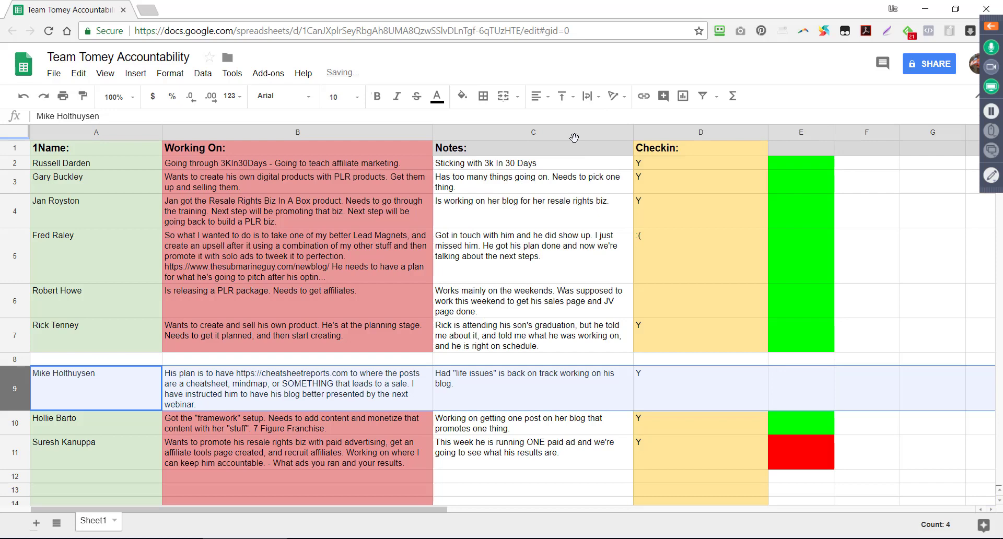
key("Delete")
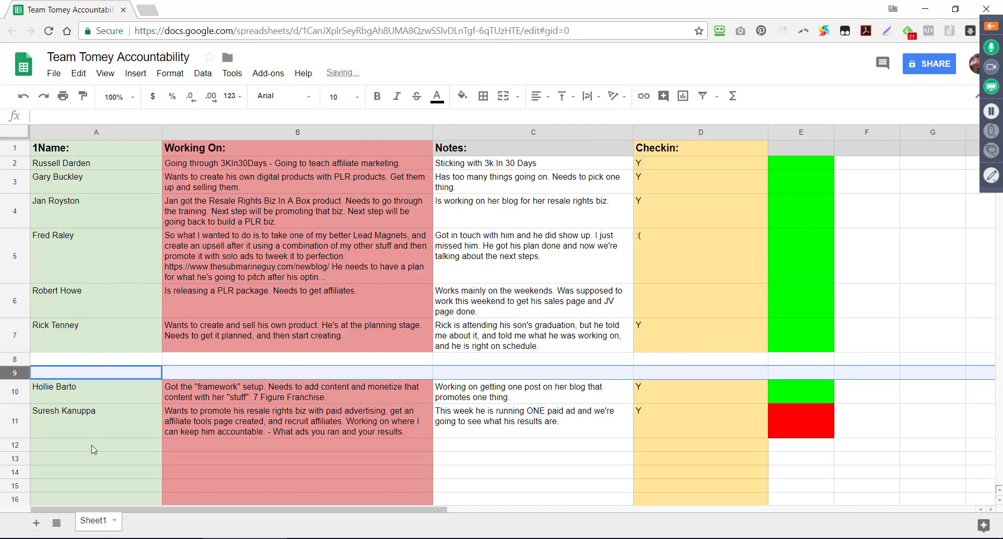
left_click(82, 460)
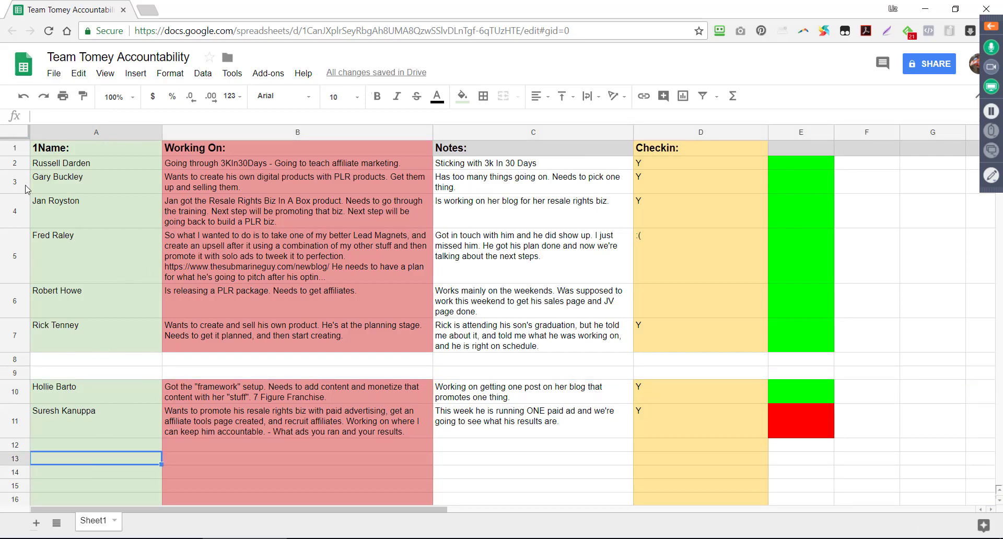
- Go through the remaining names in column A one by one, from row 2 down to row 11
left_click(50, 166)
left_click(47, 180)
left_click(46, 206)
left_click(53, 262)
left_click(61, 300)
left_click(63, 327)
left_click(62, 394)
left_click(67, 413)
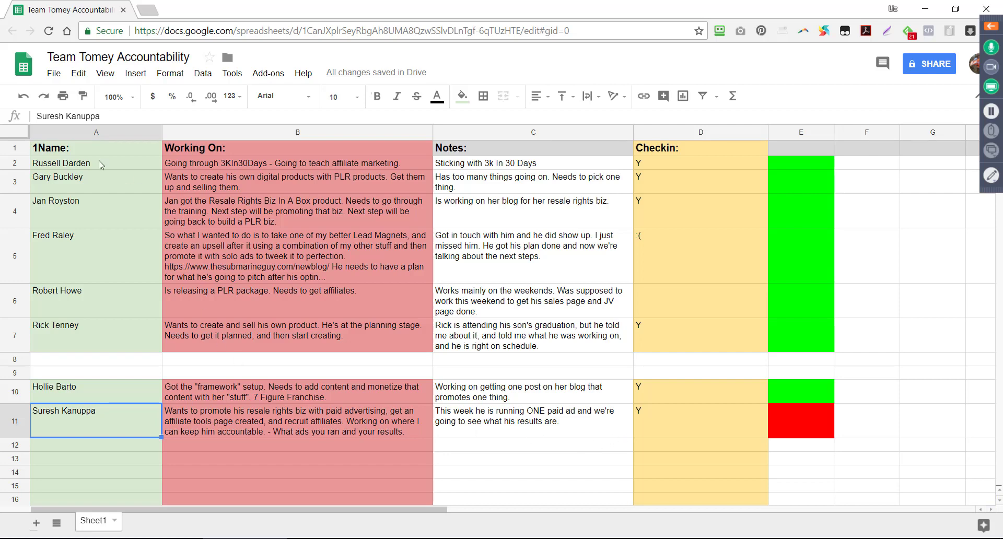
- Sort the whole sheet by column A from A to Z
left_click(15, 134)
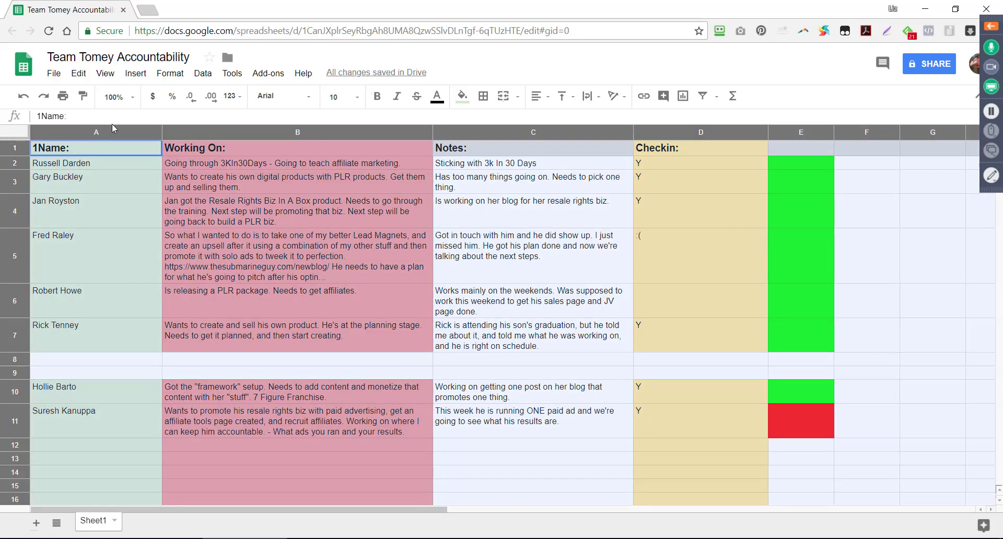
left_click(170, 73)
mouse_move(200, 79)
left_click(207, 95)
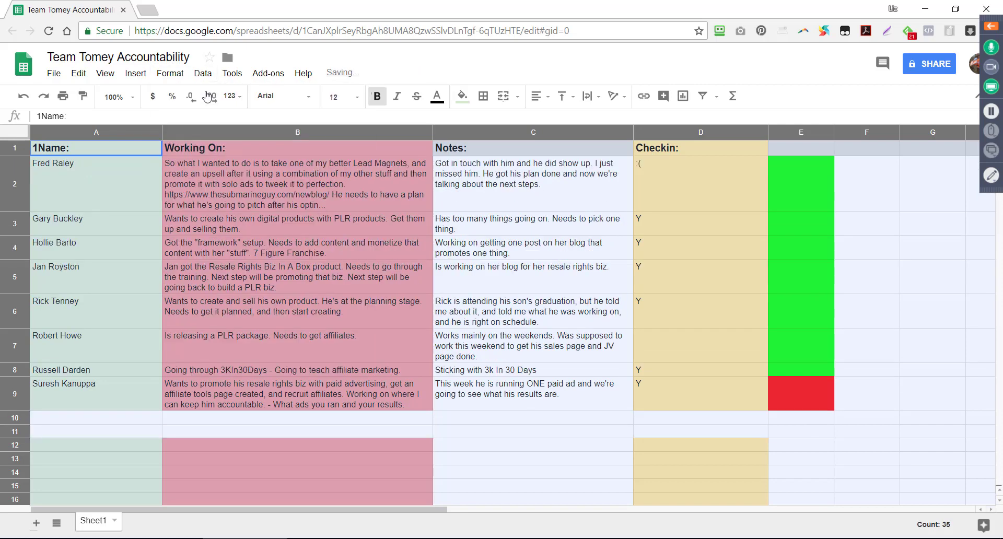
left_click(127, 371)
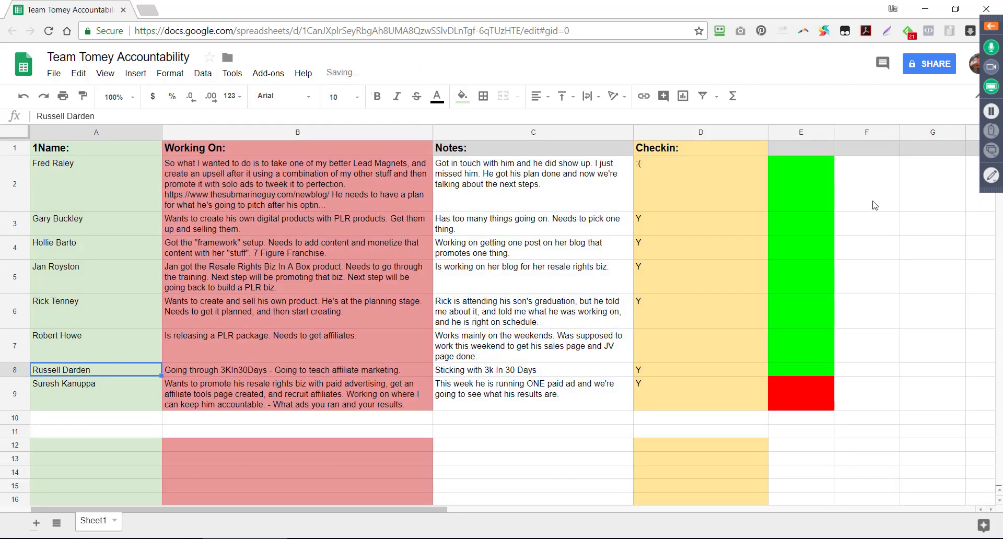
- Replace the sad face in the Checkin cell D2 with Y
left_click(663, 178)
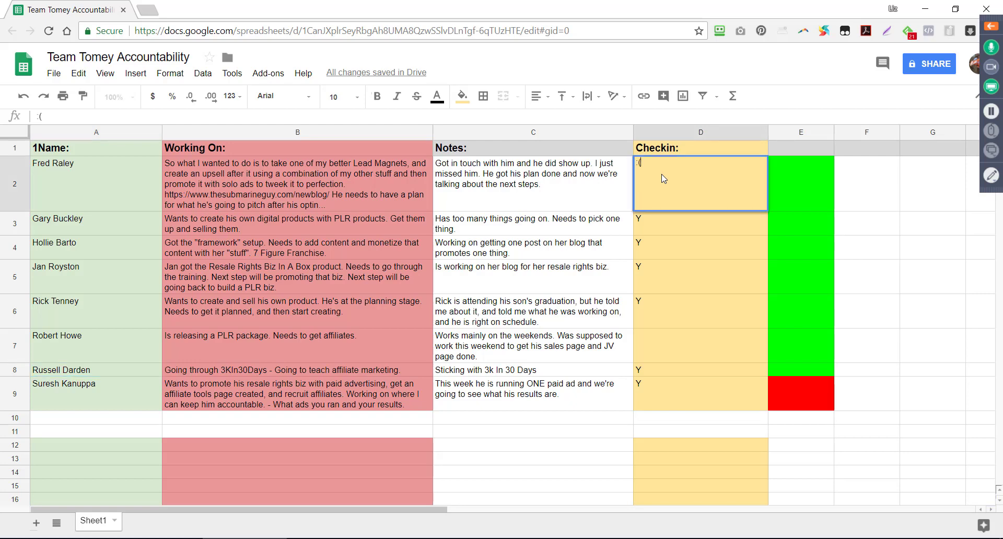
left_click(114, 204)
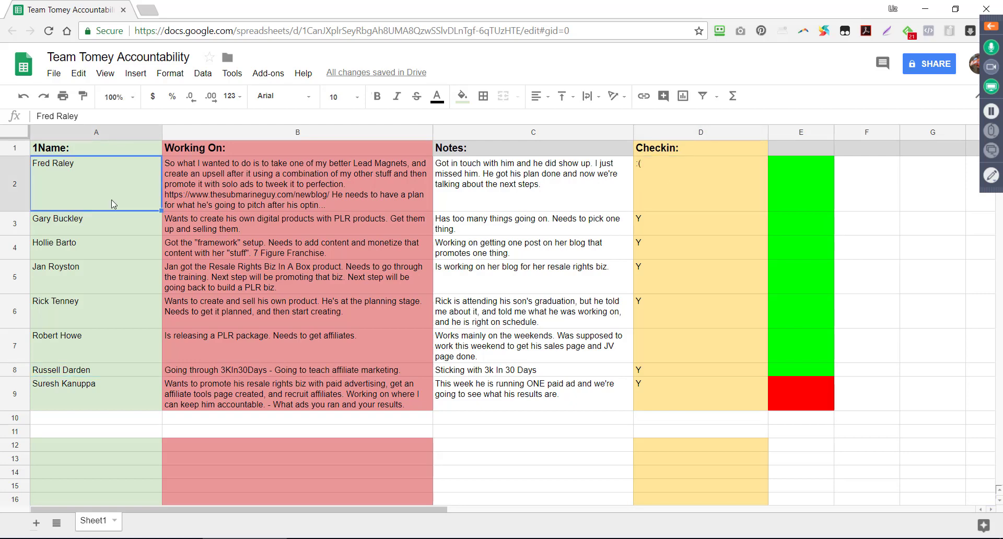
triple_click(70, 166)
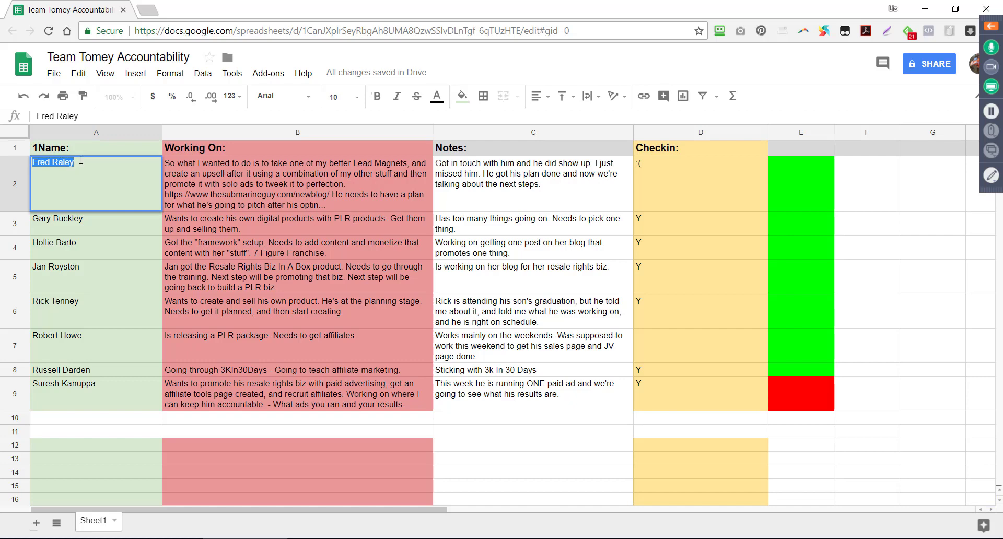
left_click(676, 184)
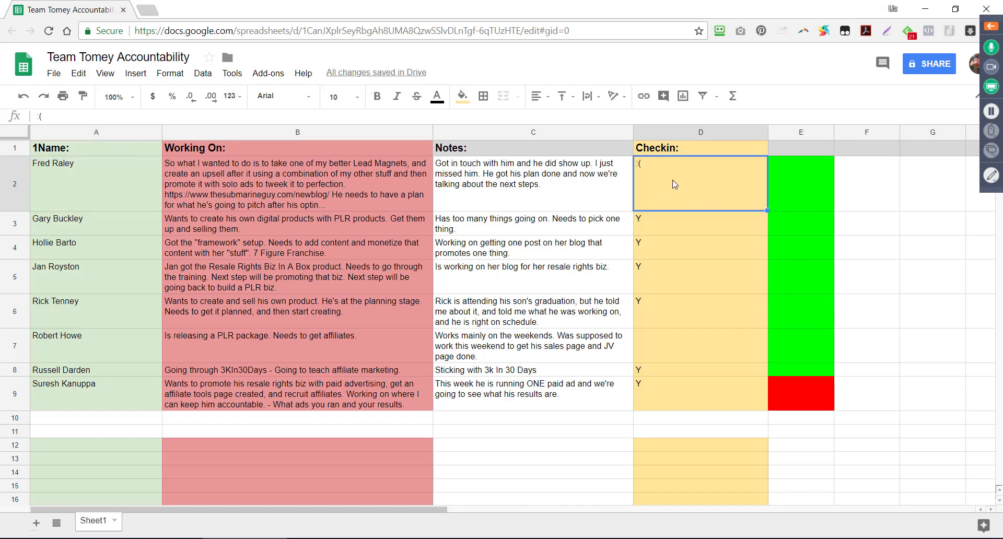
double_click(637, 164)
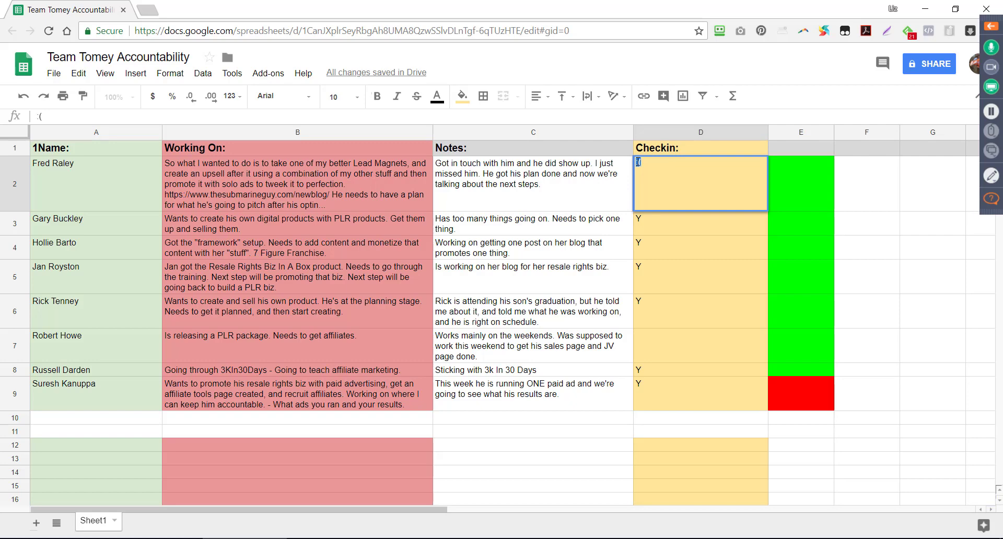
type("Y")
- Fill the status cell E2 with red and move to the note in cell C3
left_click(785, 196)
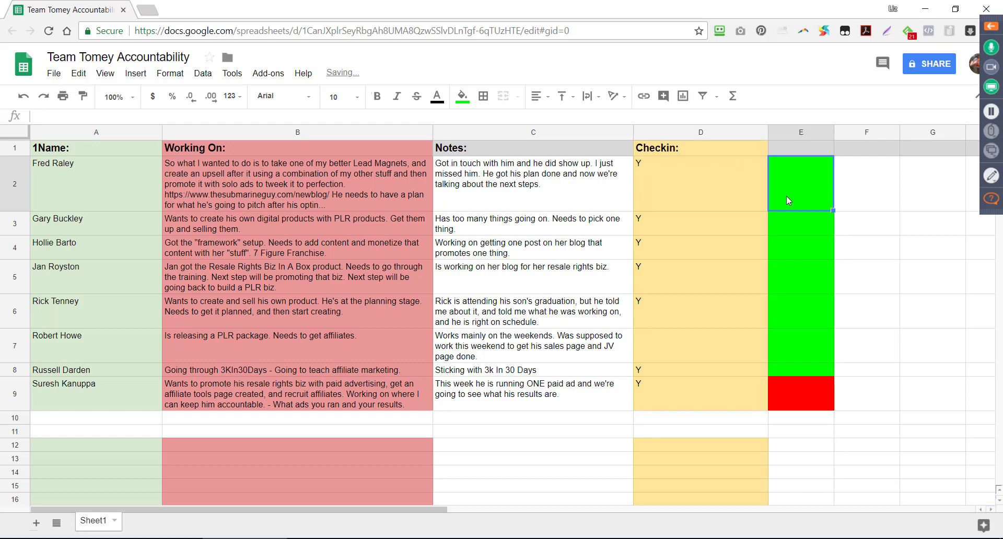
left_click(462, 96)
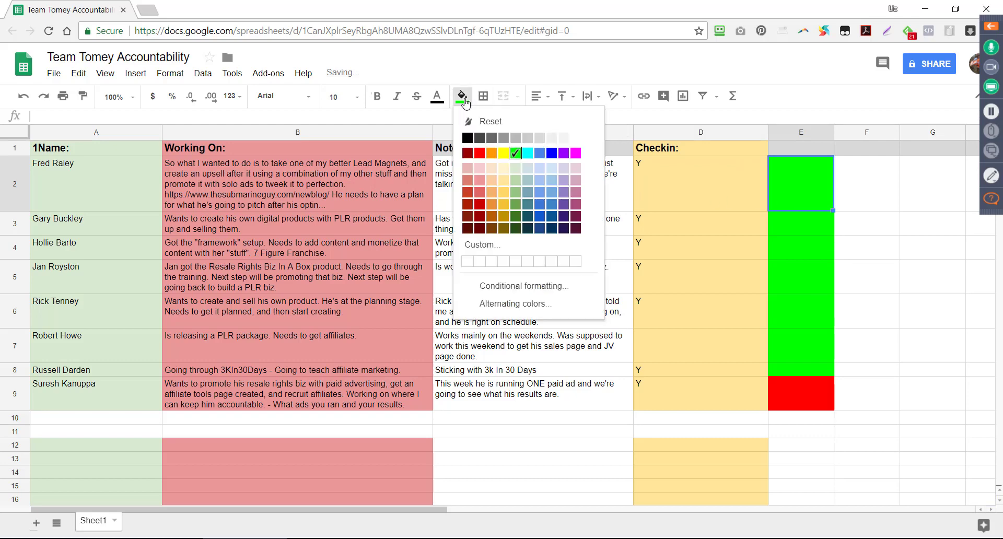
left_click(479, 152)
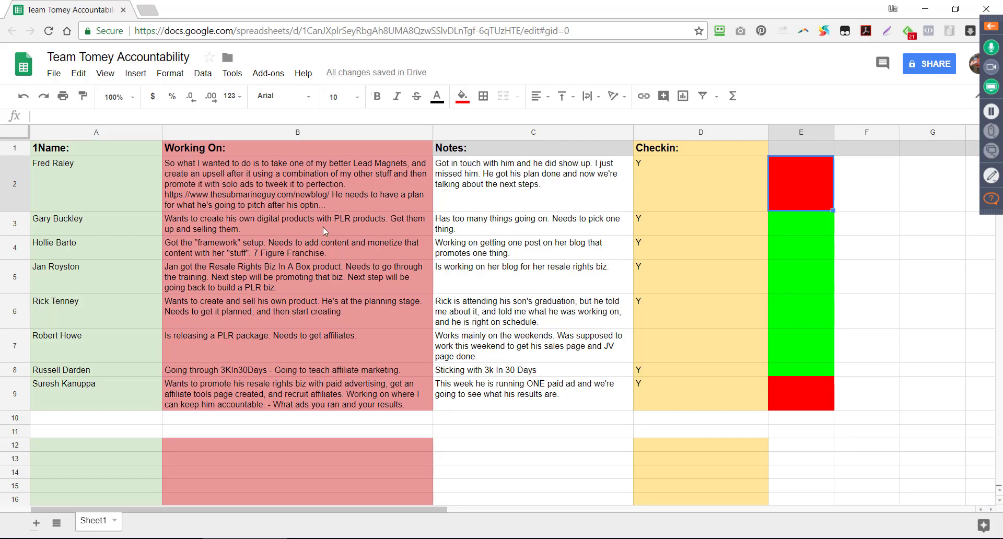
left_click(469, 224)
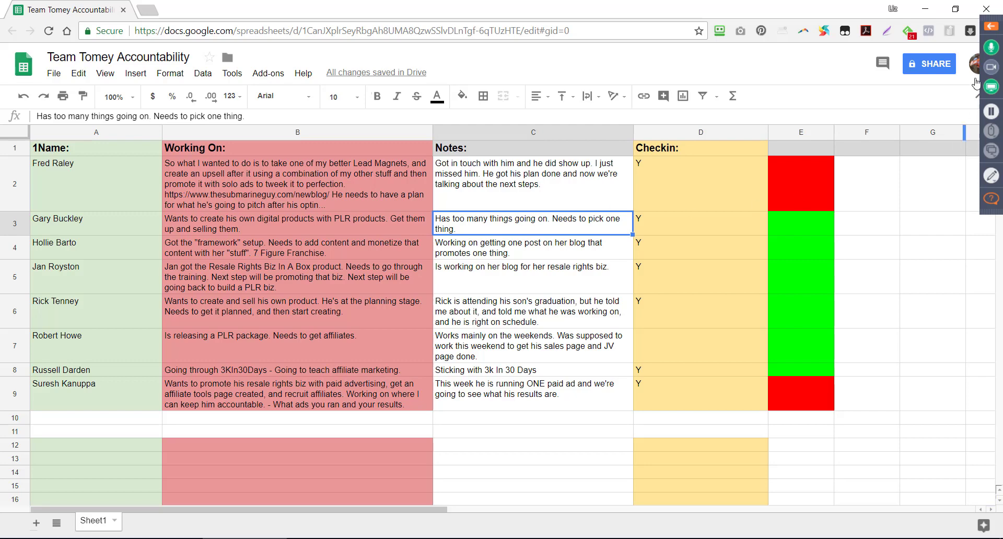
- Expand the webinar control panel, remove all four attendee messages from the questions list, and put the list away
left_click(991, 25)
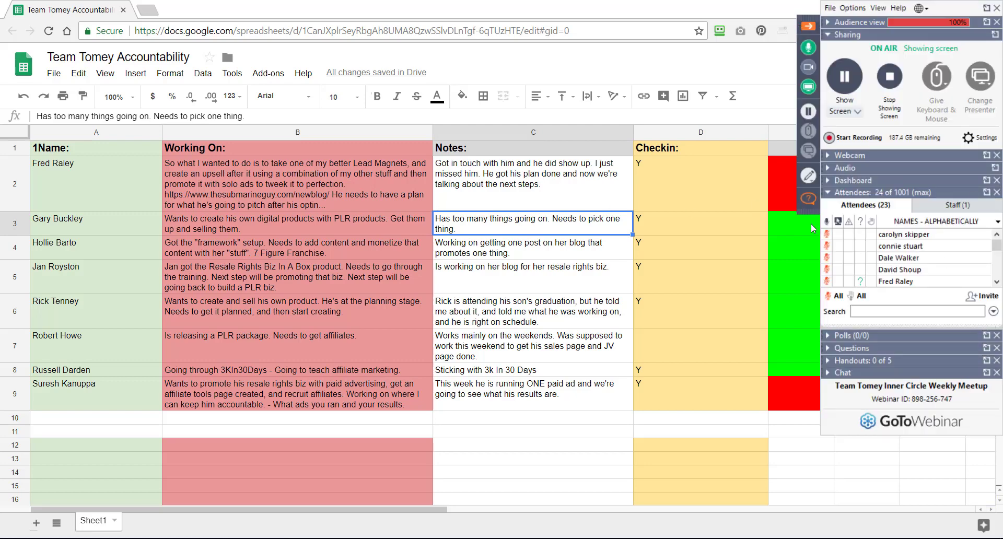
left_click(804, 197)
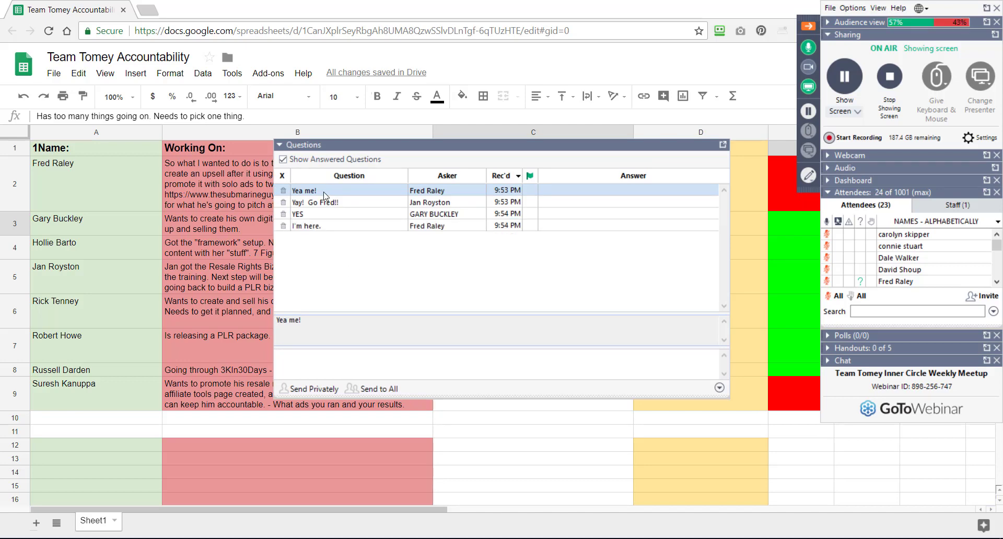
left_click(284, 192)
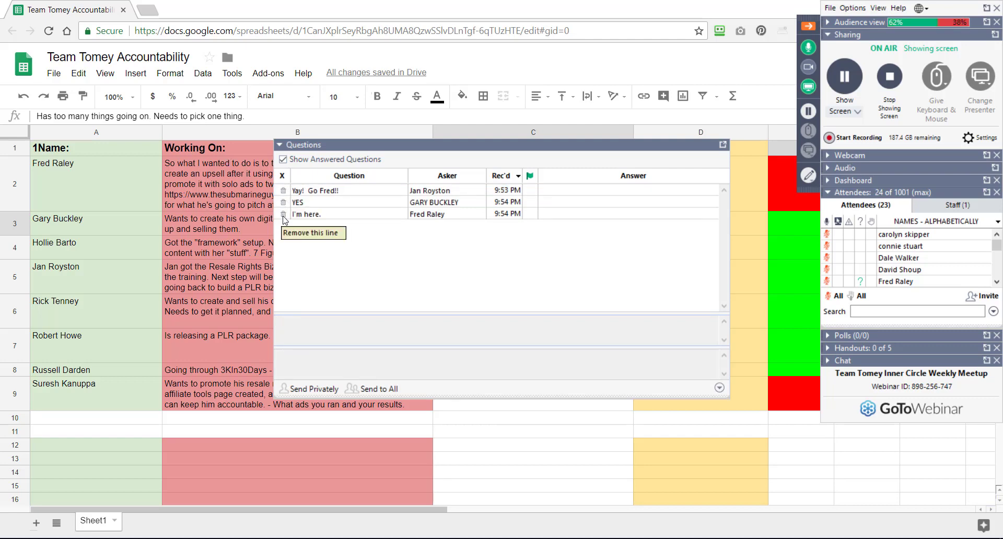
left_click(288, 214)
left_click(284, 214)
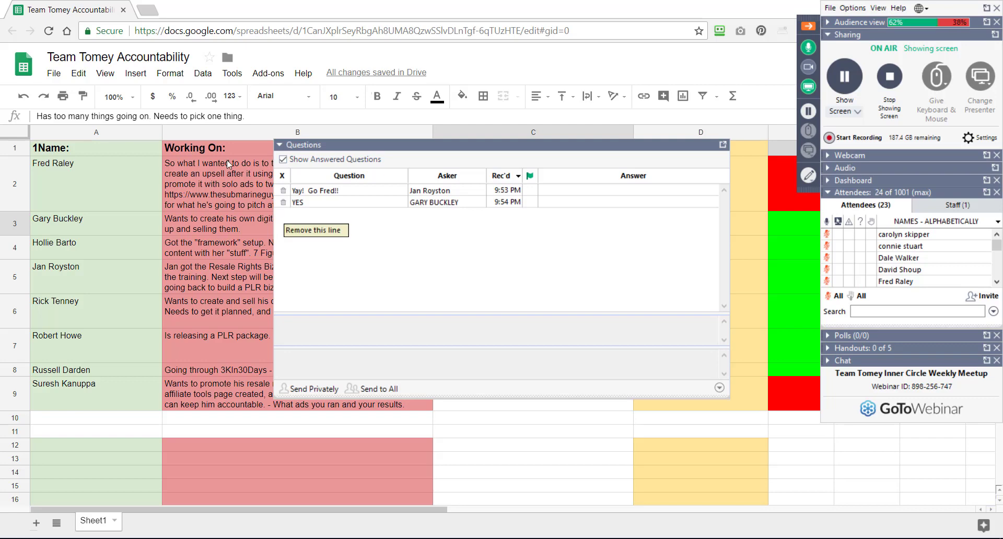
left_click(283, 202)
left_click(284, 191)
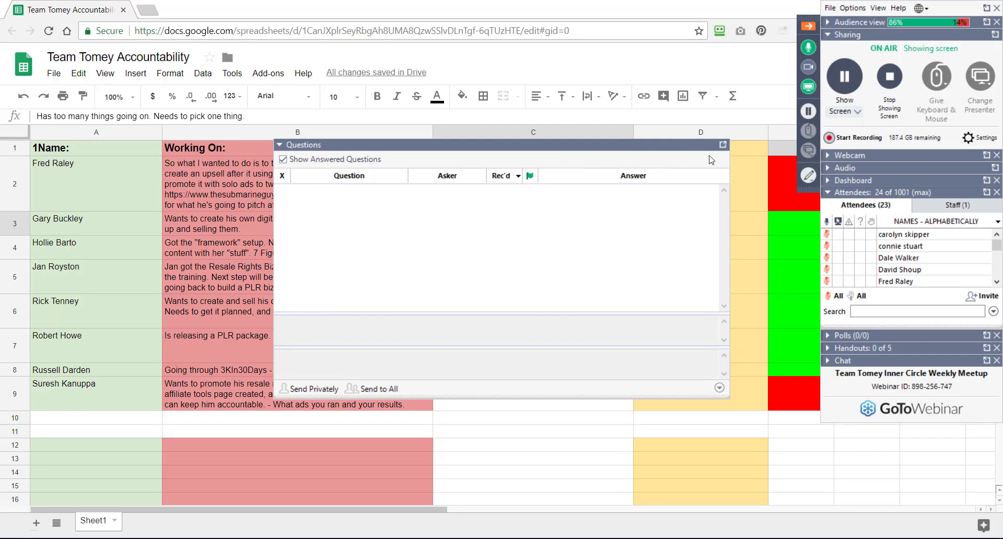
left_click(723, 144)
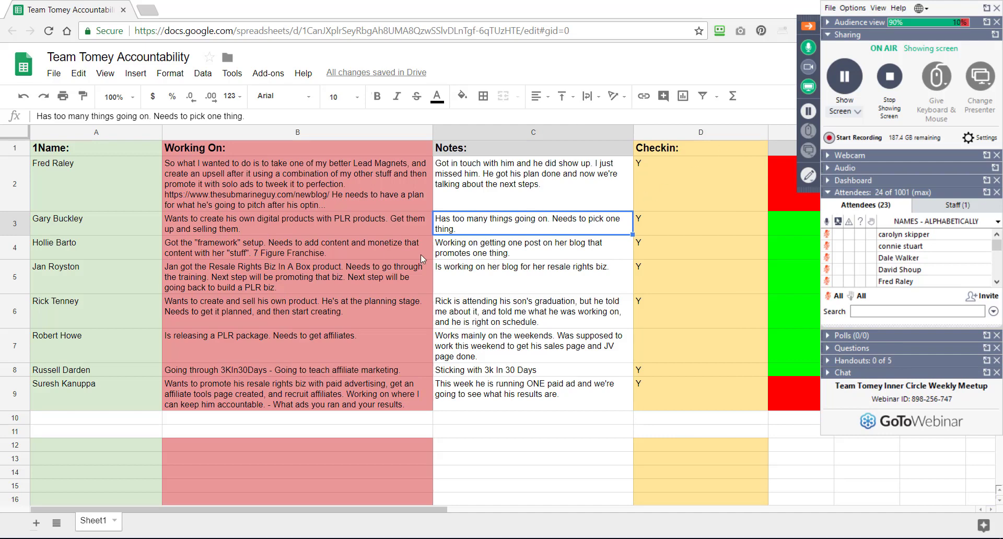
- Fill the status cells E3 and E4 with red
left_click(489, 256)
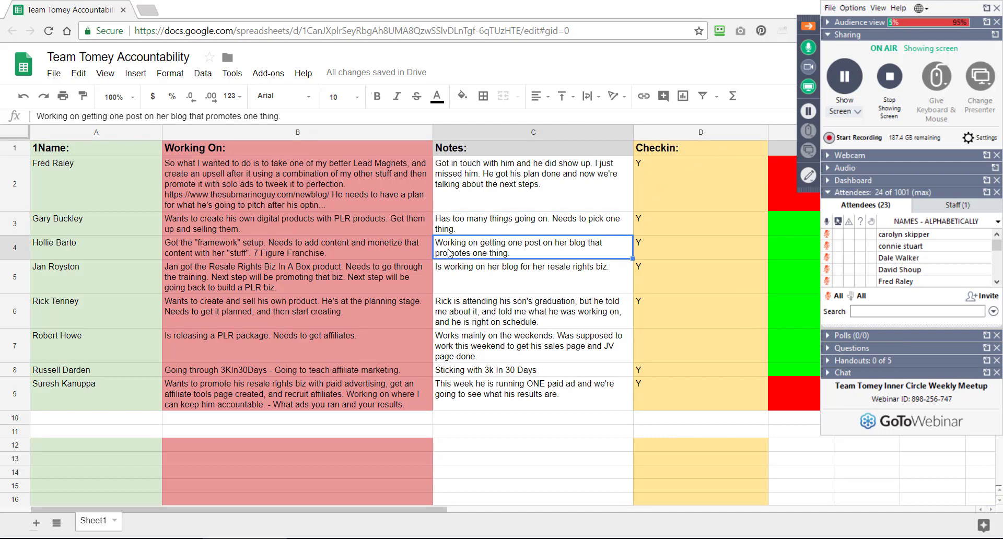
left_click(790, 230)
left_click(461, 95)
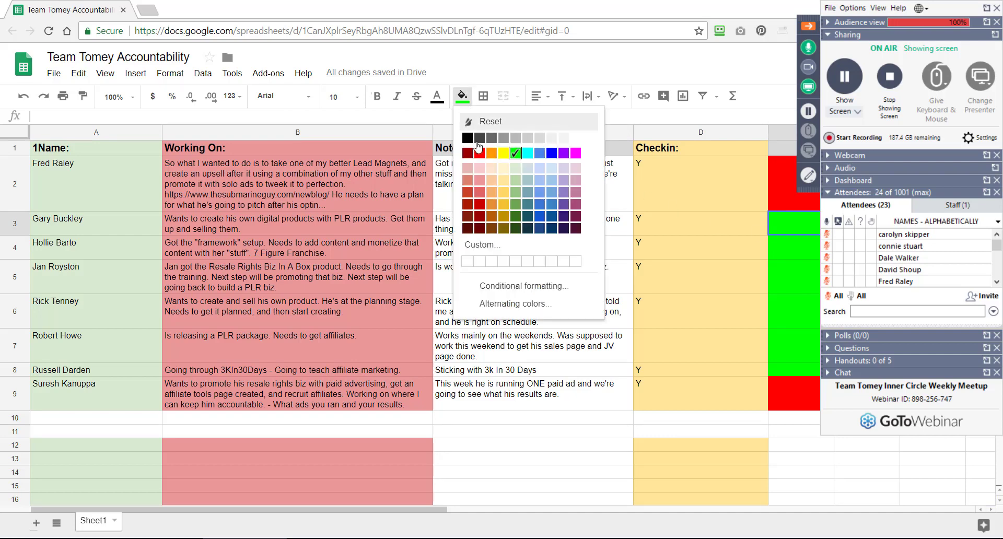
left_click(475, 122)
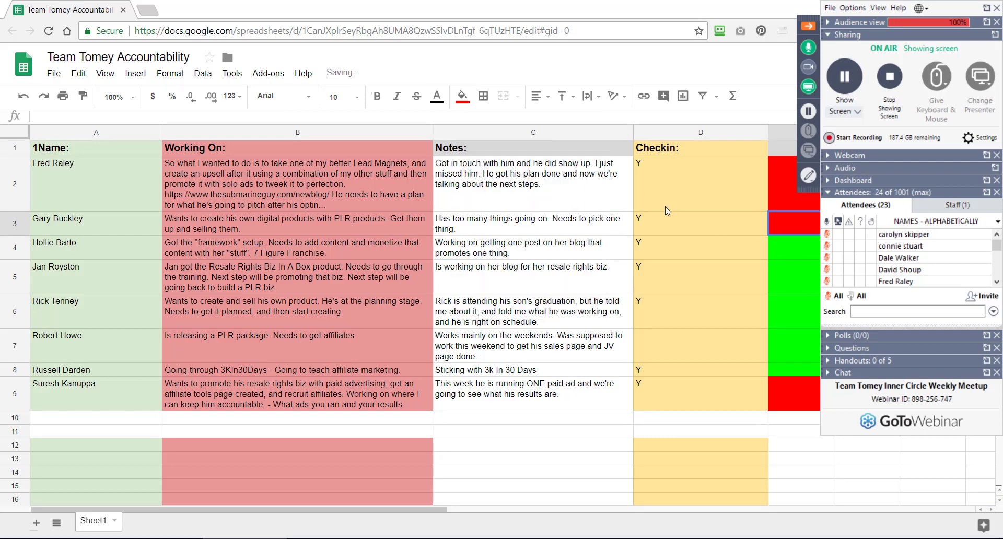
left_click(794, 253)
left_click(462, 100)
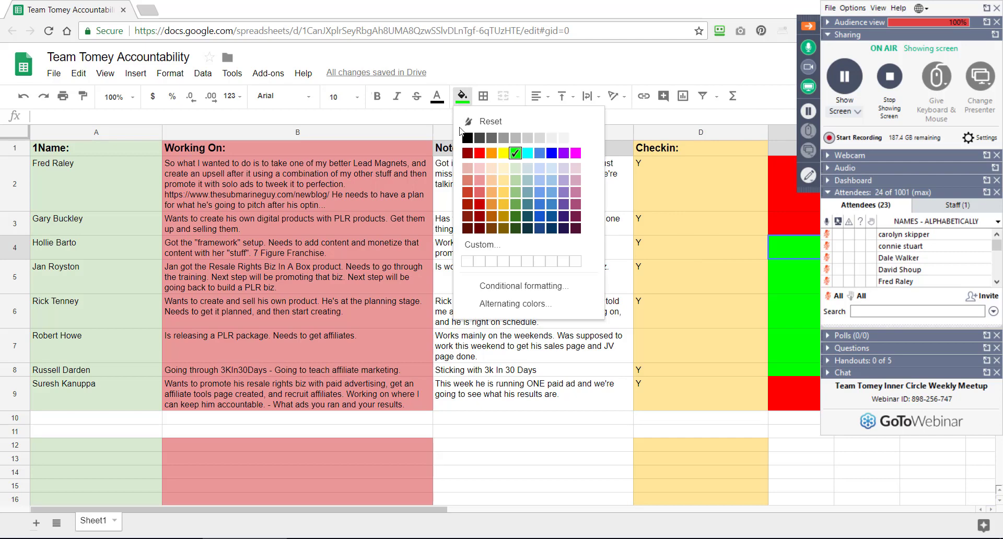
left_click(479, 153)
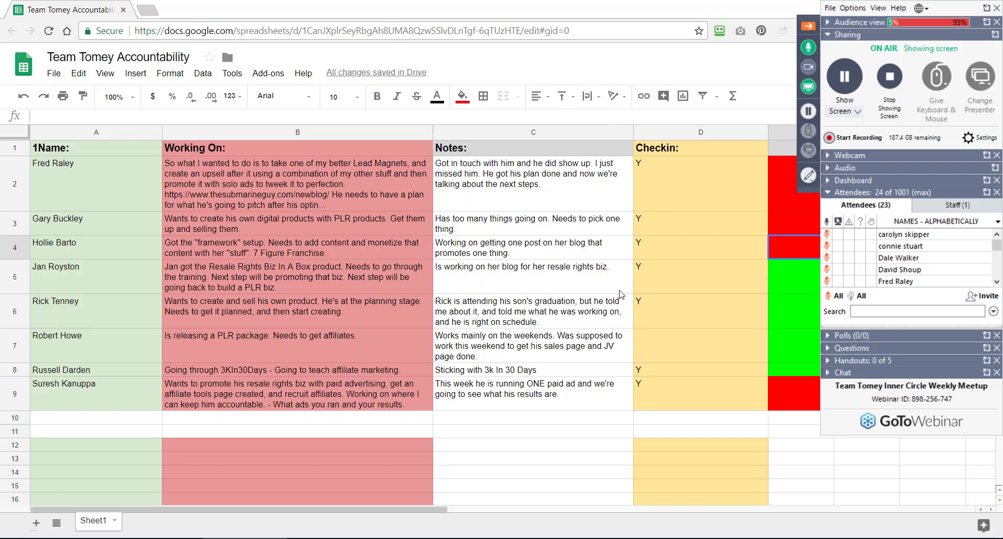
- Check the row 5 member's attendance and message in the webinar panel, and fill the status cell E5 with red
left_click(786, 279)
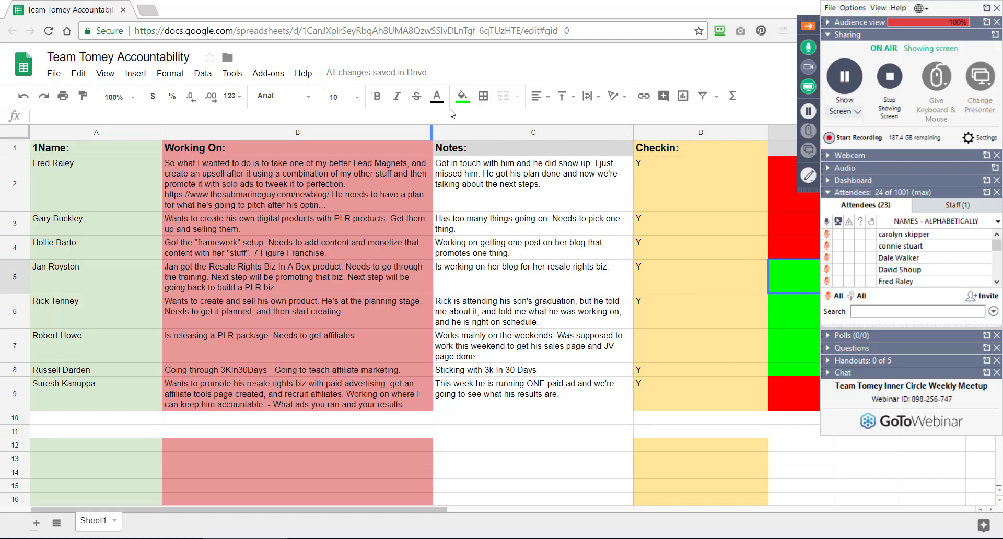
mouse_move(996, 246)
left_mouse_down()
mouse_move(998, 266)
mouse_move(997, 257)
left_mouse_up()
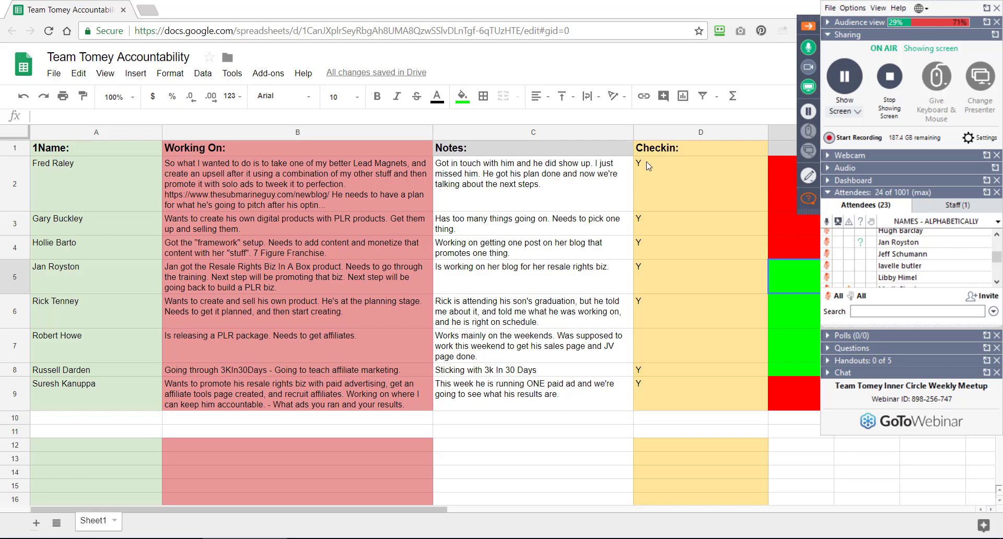
left_click(860, 242)
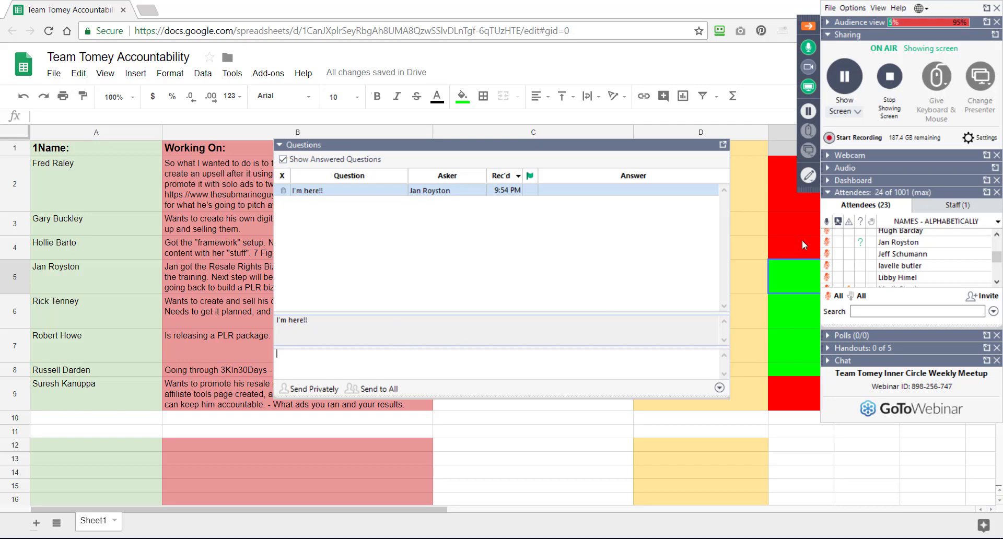
left_click(722, 145)
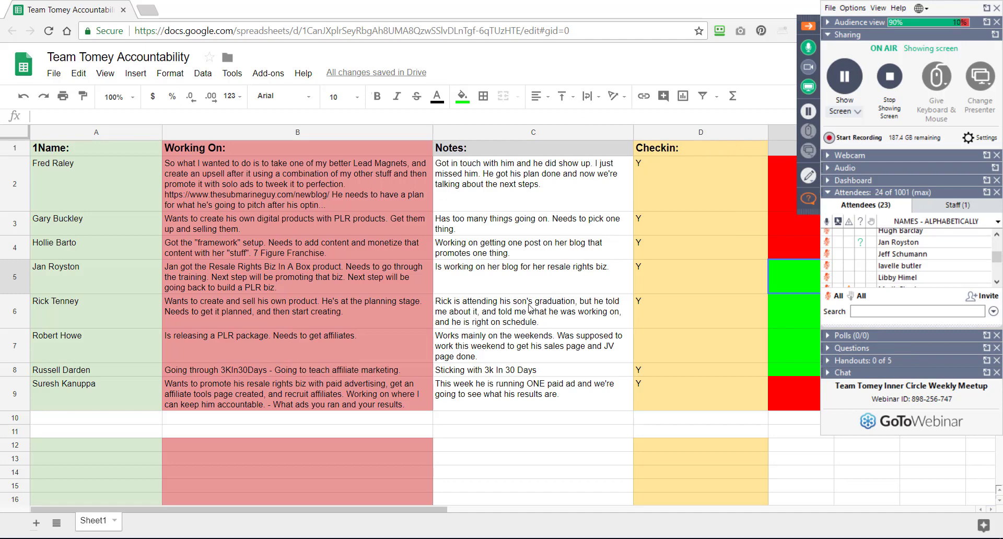
left_click(462, 96)
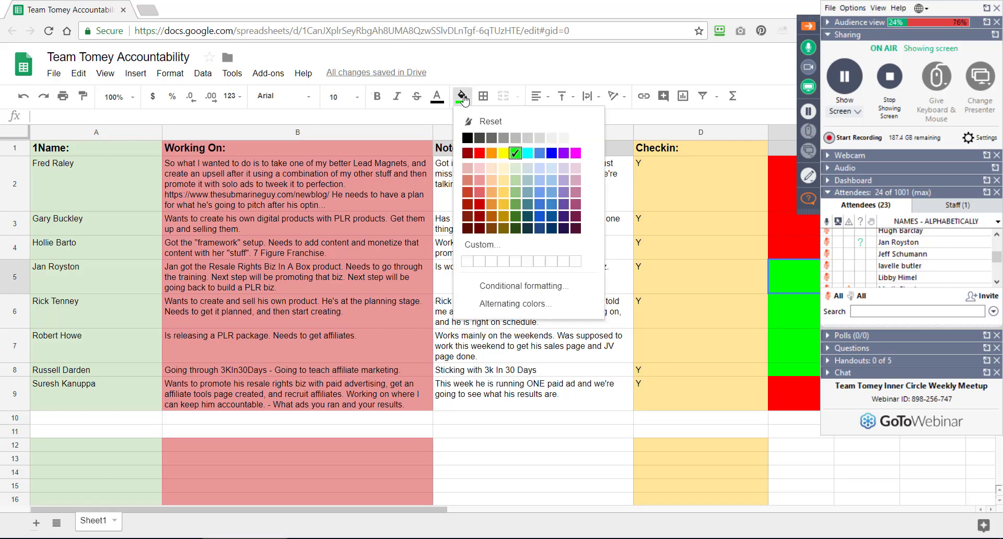
left_click(478, 153)
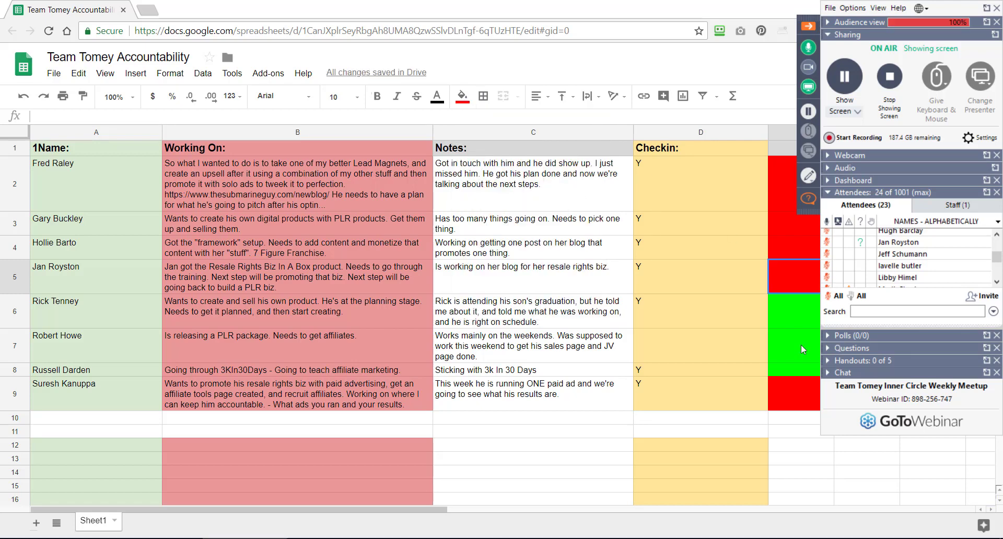
- Fill the status cells E6, E7 and E8 with red and return to the Checkin cell D3
left_click(797, 312)
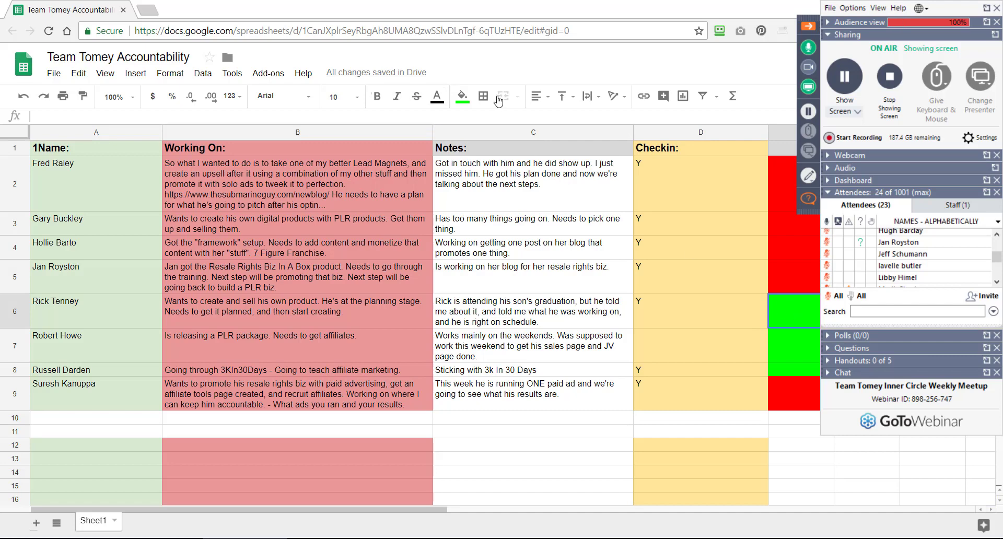
left_click(462, 96)
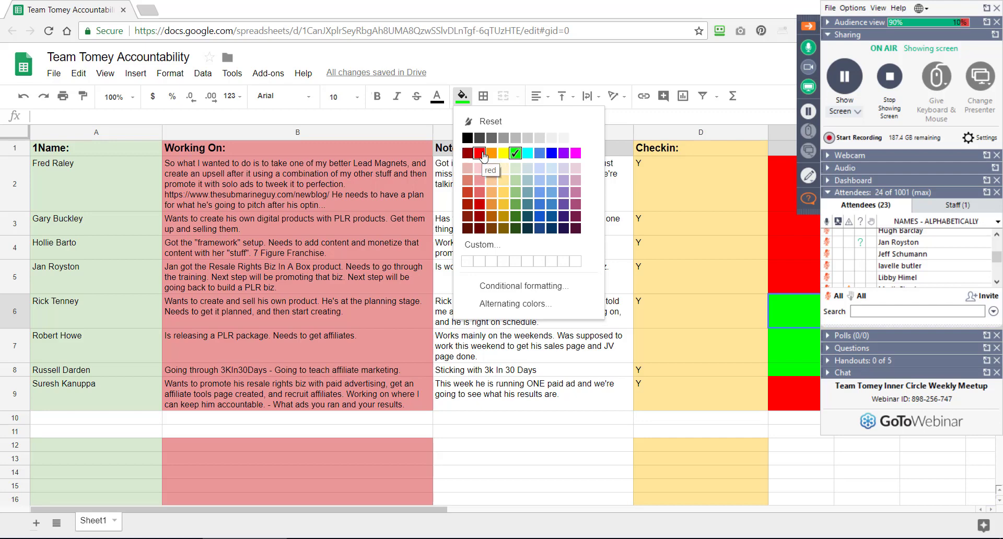
left_click(479, 153)
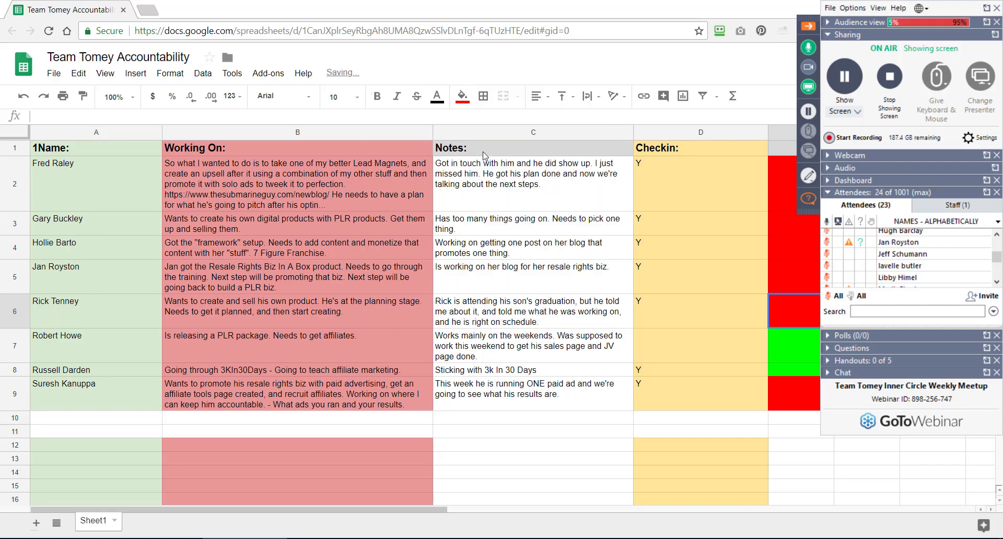
left_click(781, 345)
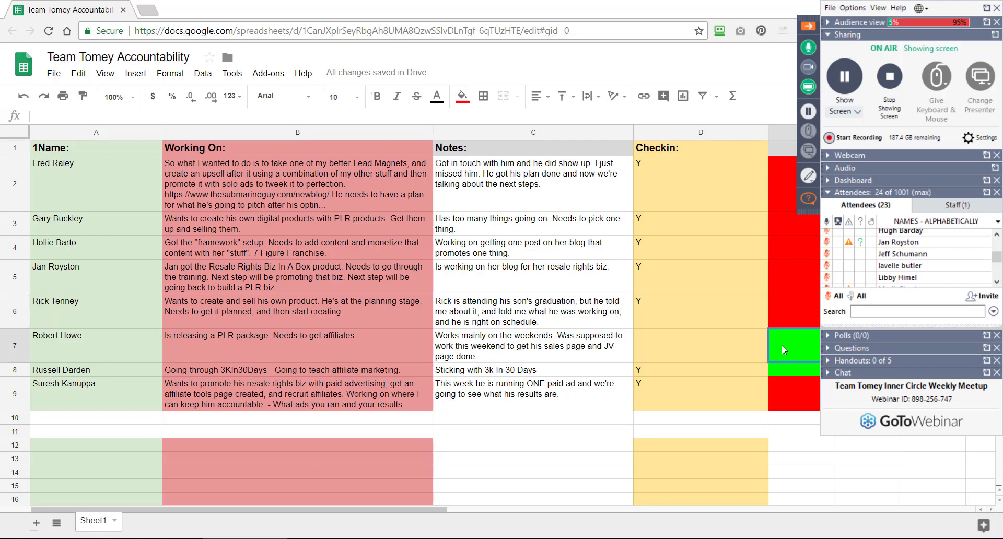
left_click(462, 95)
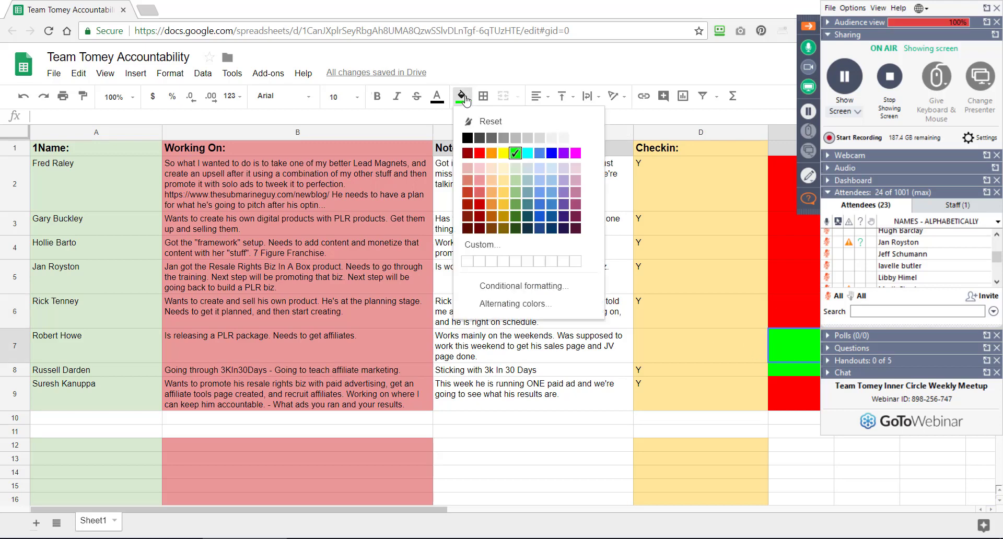
left_click(480, 154)
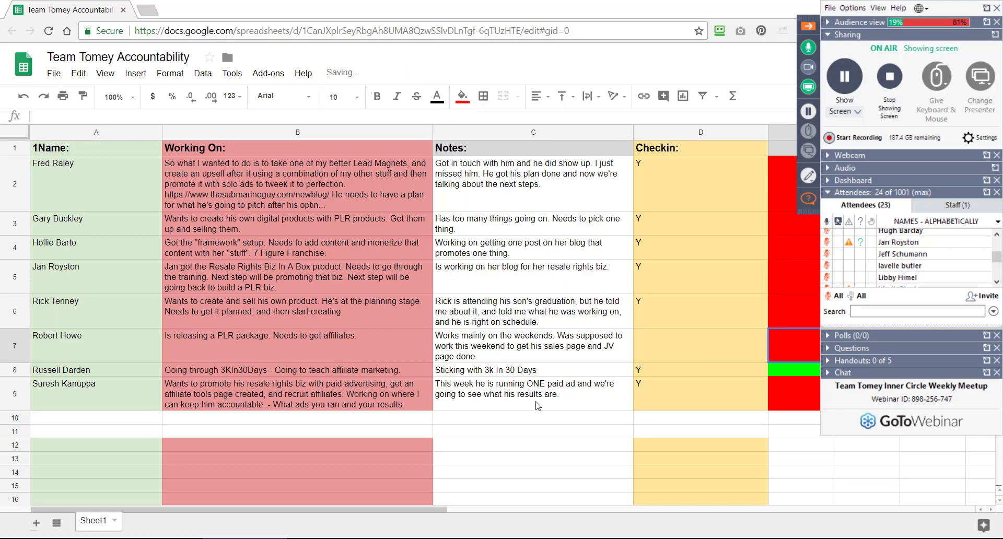
left_click(785, 371)
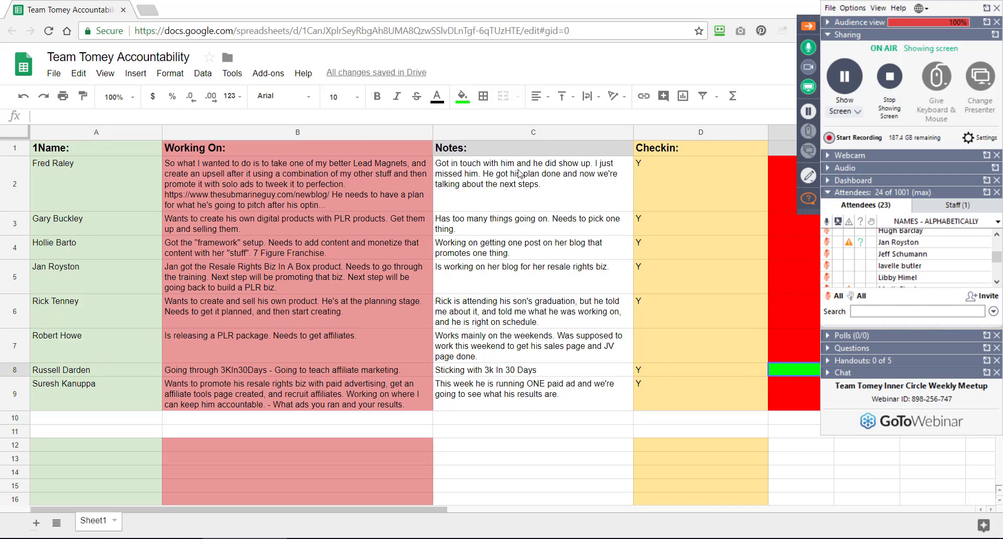
left_click(462, 96)
left_click(479, 153)
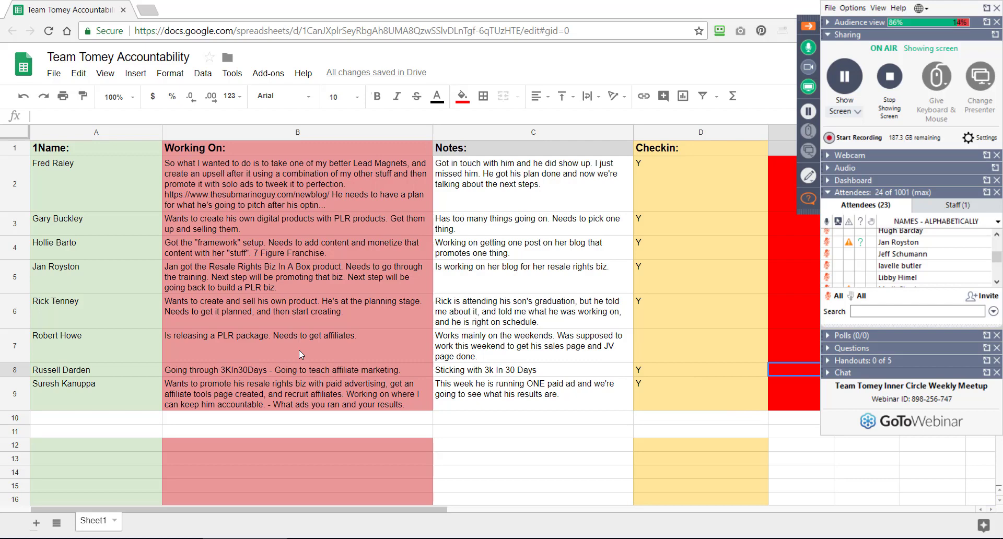
left_click(692, 253)
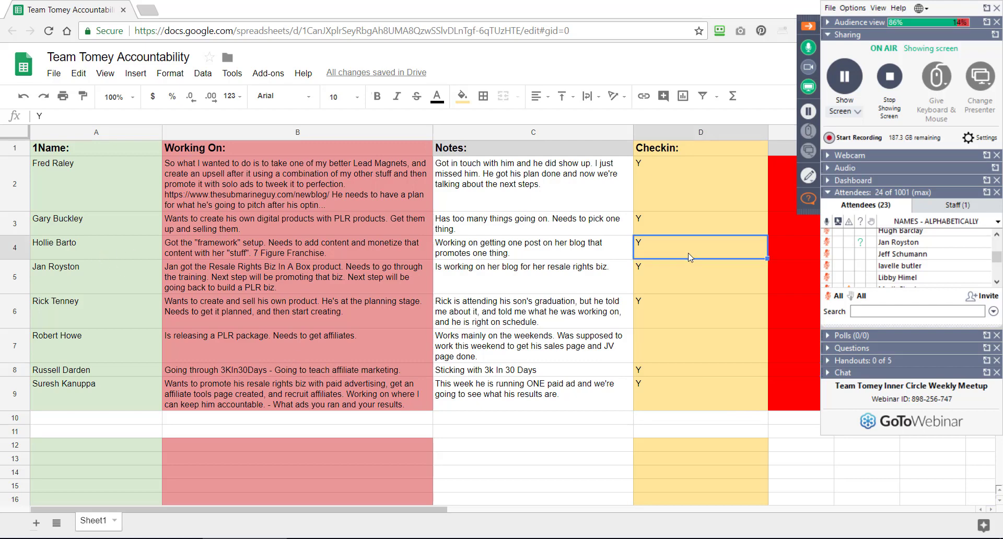
left_click(647, 232)
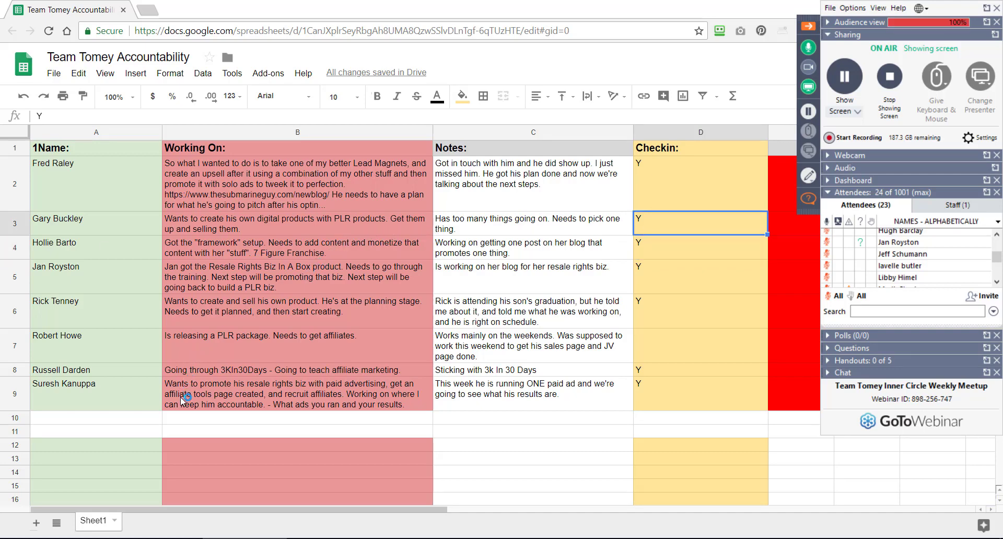
- Open the webinar questions list, remove the three attendee messages, and dock the list back into the control panel
left_click_drag(852, 347, 646, 166)
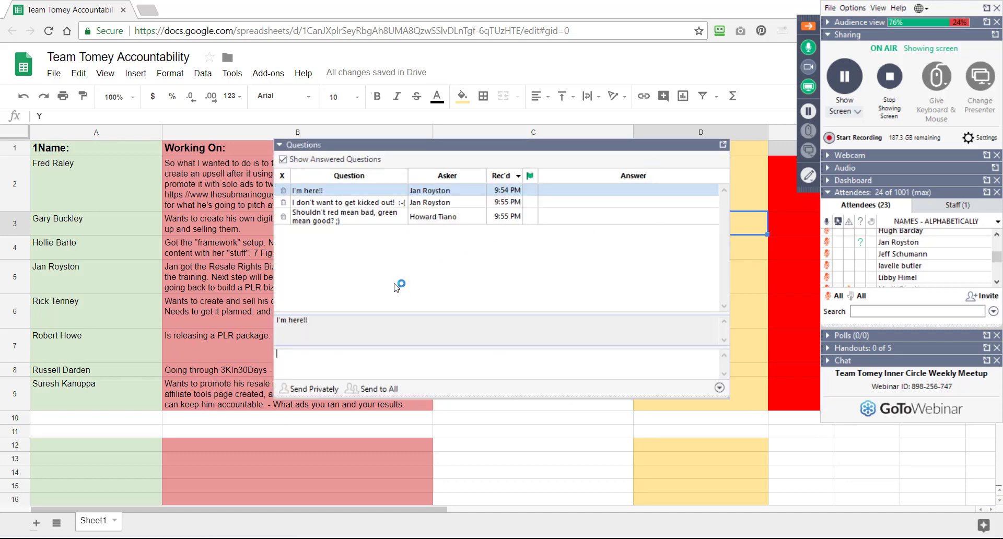
left_click(362, 225)
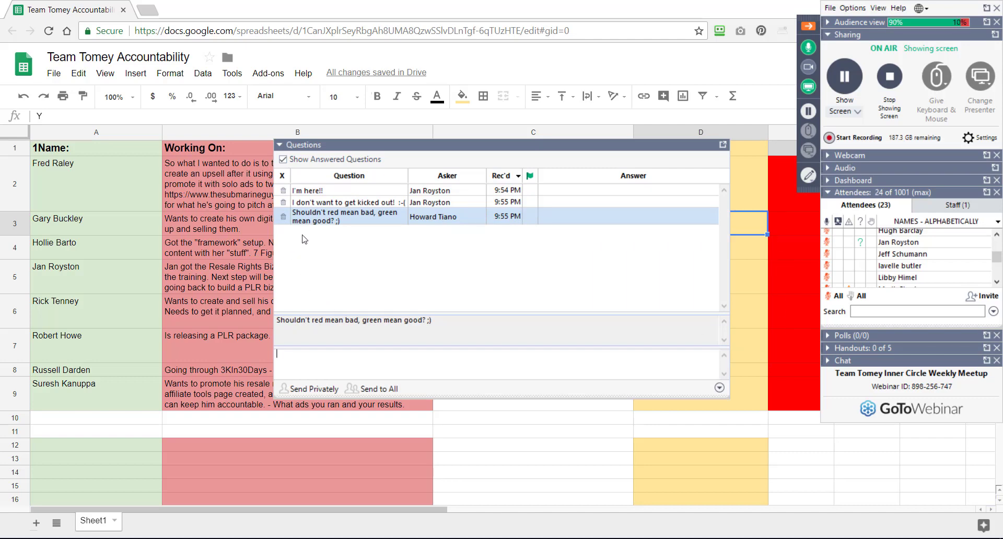
left_click(283, 191)
left_click(284, 191)
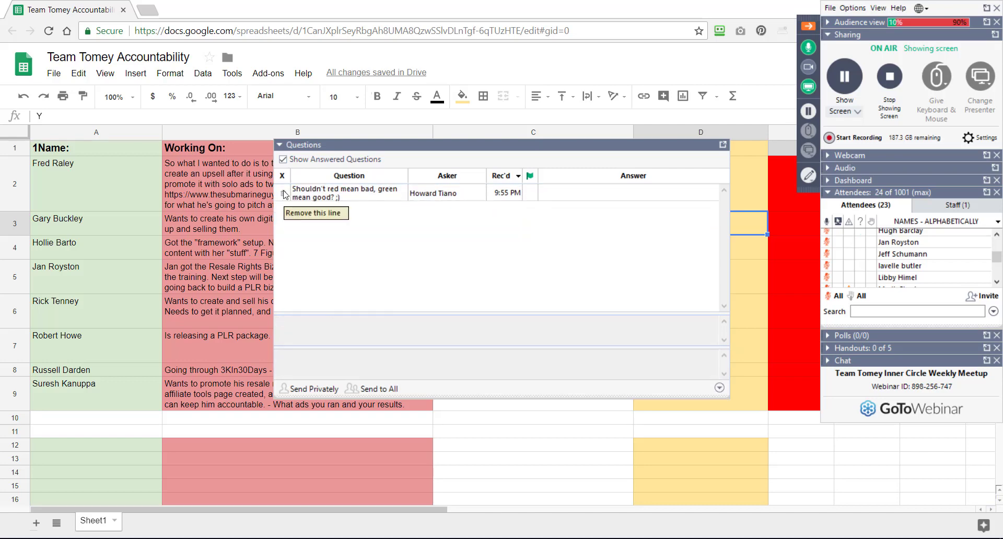
left_click(283, 194)
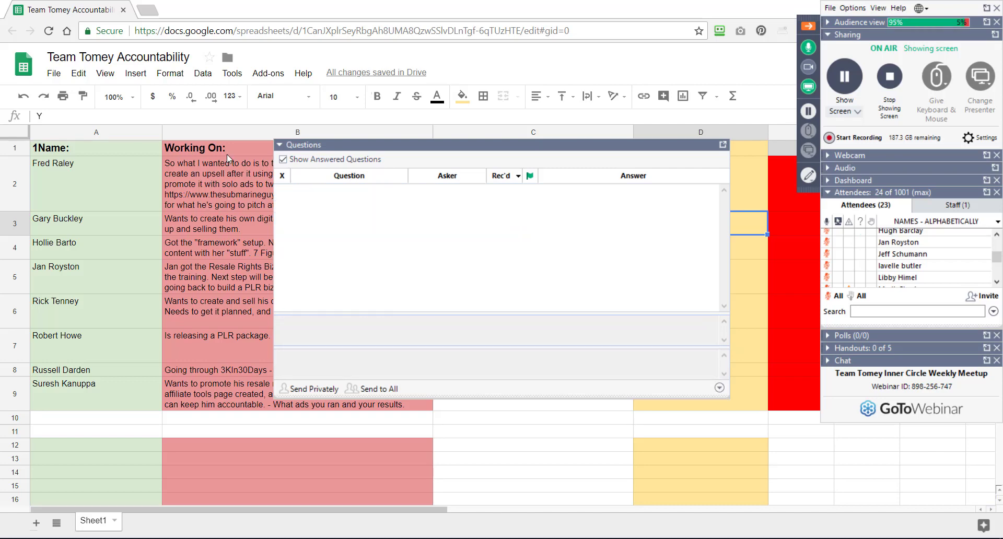
left_click(723, 144)
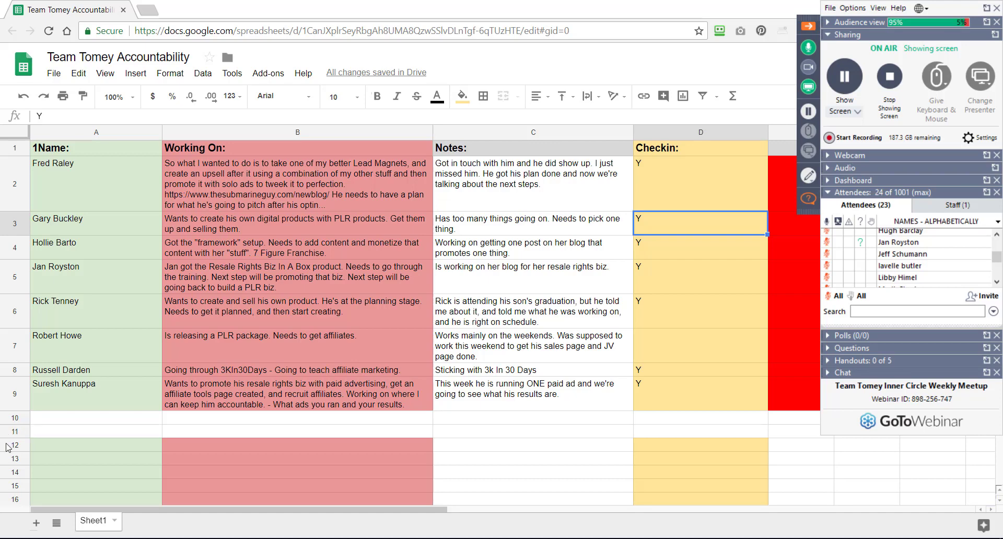
- Look up the attendee list, remove the new thank-you message from the webinar questions, and dock the questions list again
left_click_drag(997, 257, 997, 248)
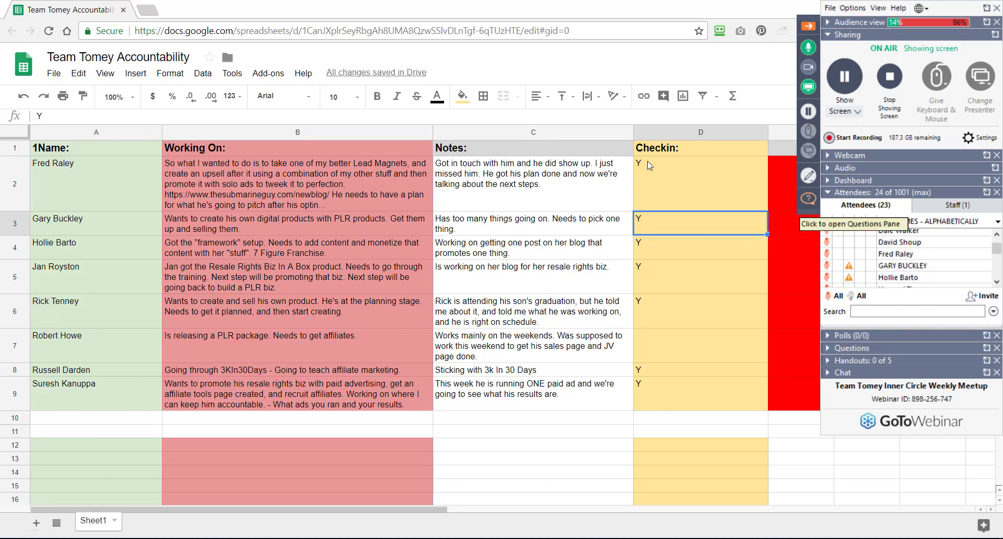
left_click(808, 198)
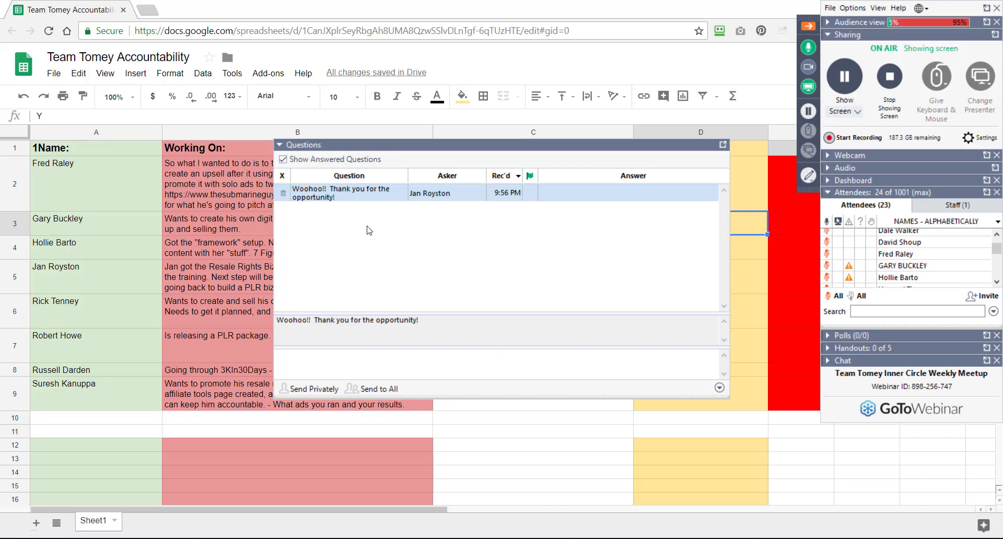
left_click(283, 193)
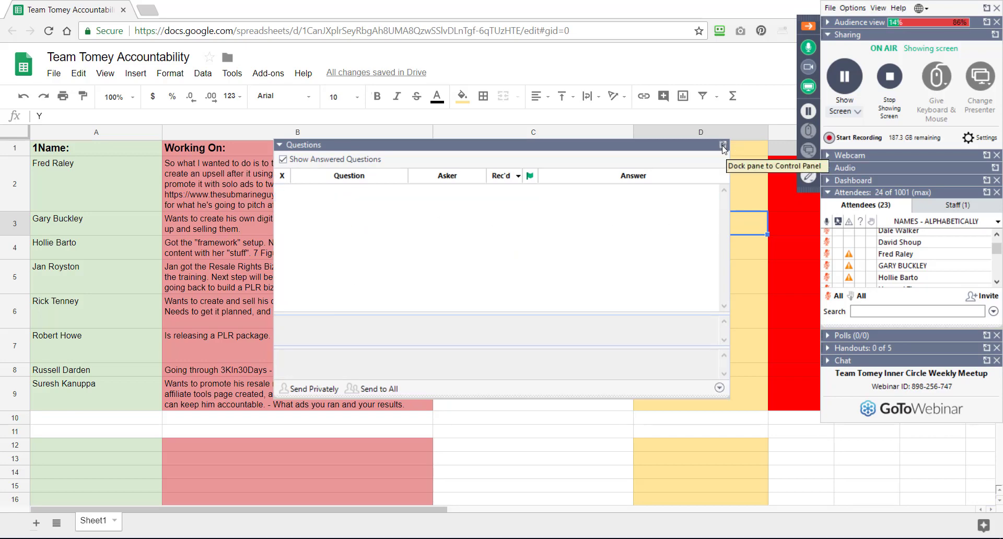
left_click(724, 145)
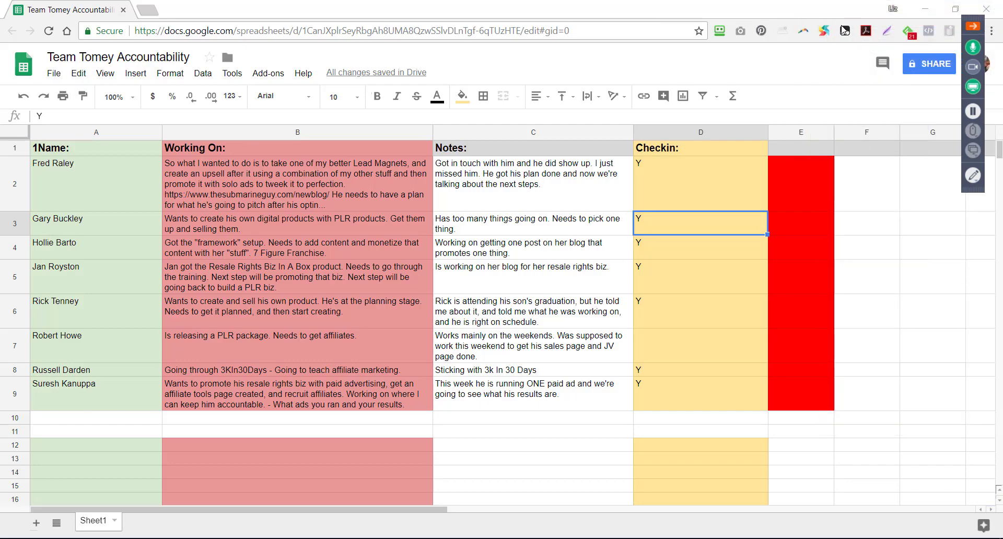
- Close the accountability spreadsheet window and switch to the WebinarResources5-15-18 document in Word
left_click(984, 7)
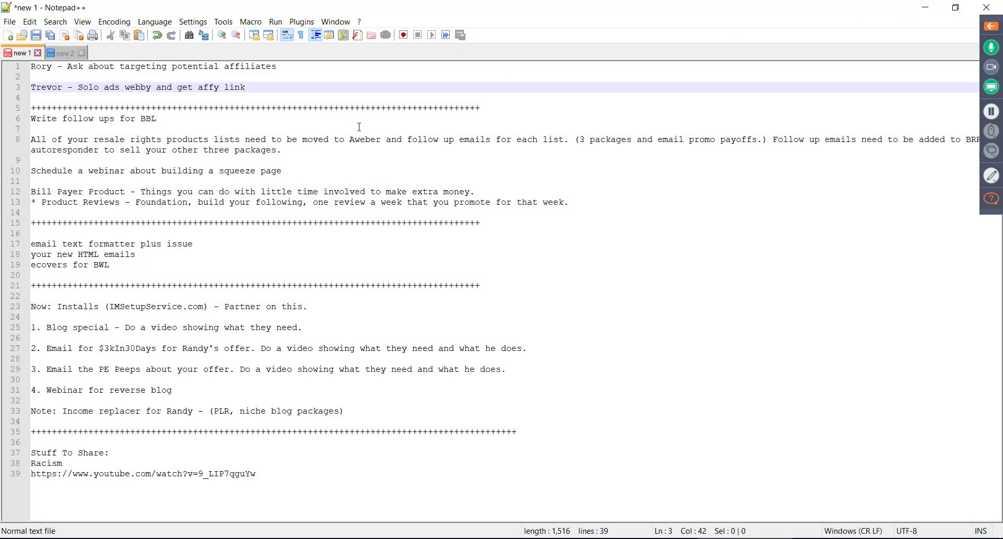
key("alt+Tab")
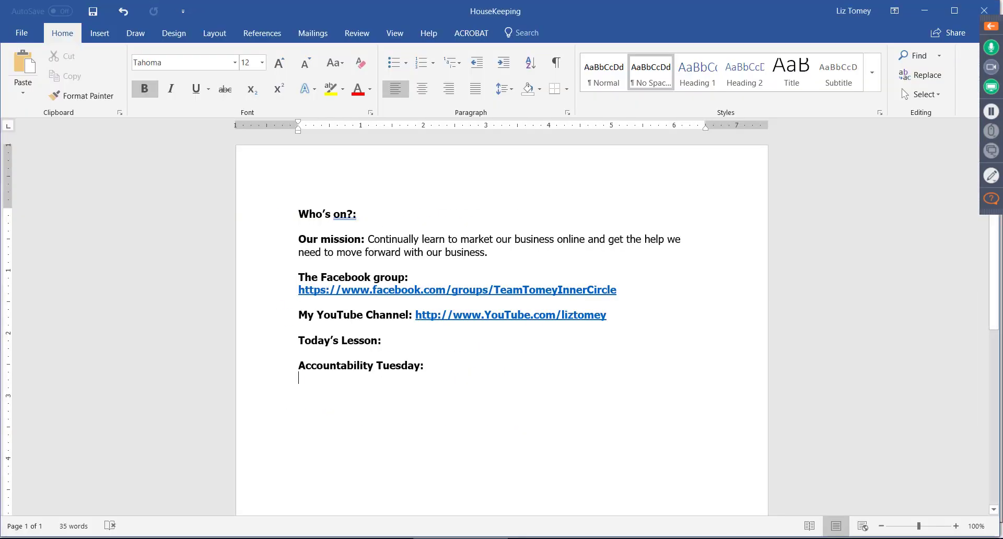
right_click(442, 537)
left_click(442, 524)
left_click(451, 301)
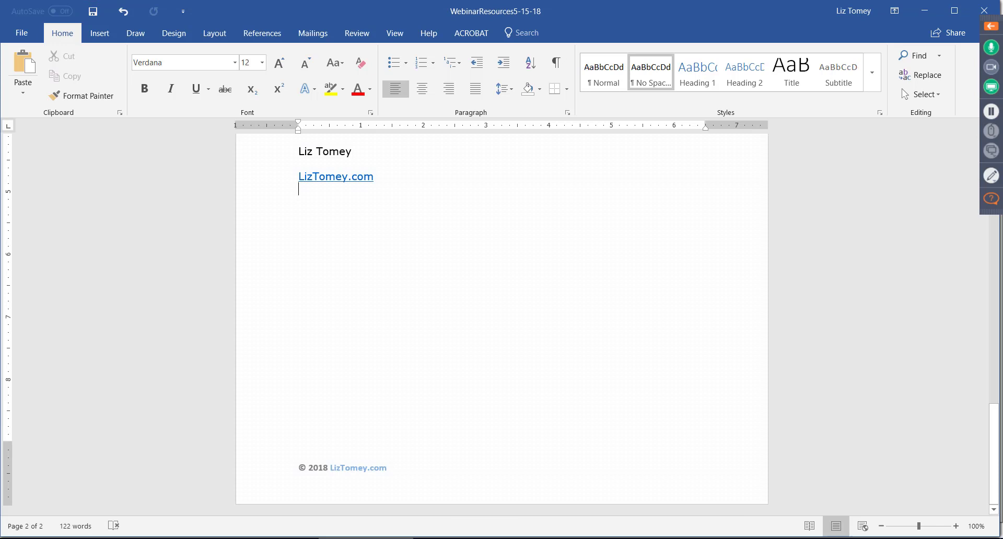
- Return to the start of the document and save it as an Adobe PDF named WebinarResources5-15-18 in the 1Team Tomey Webinars folder
scroll(295, 242, "up", 5)
scroll(296, 239, "up", 20)
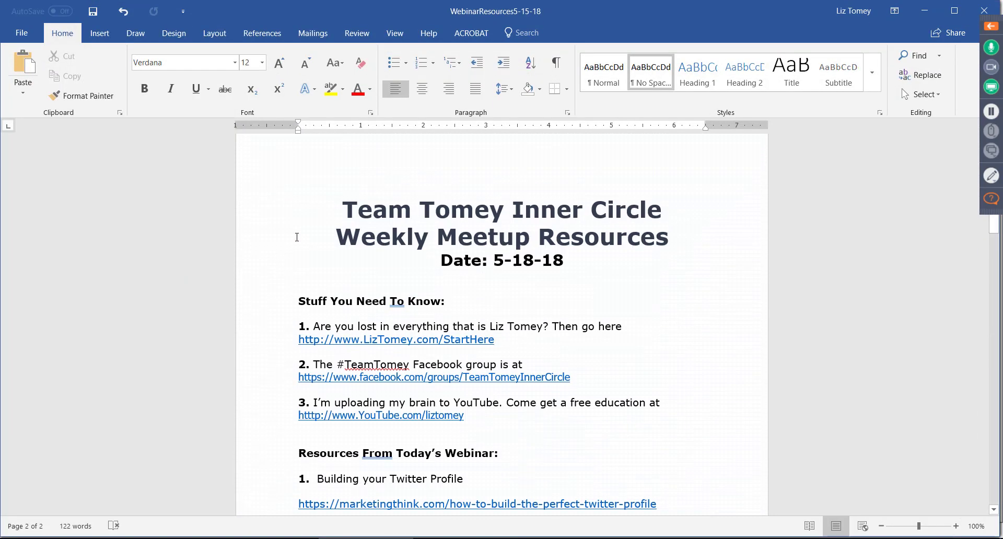
left_click(21, 32)
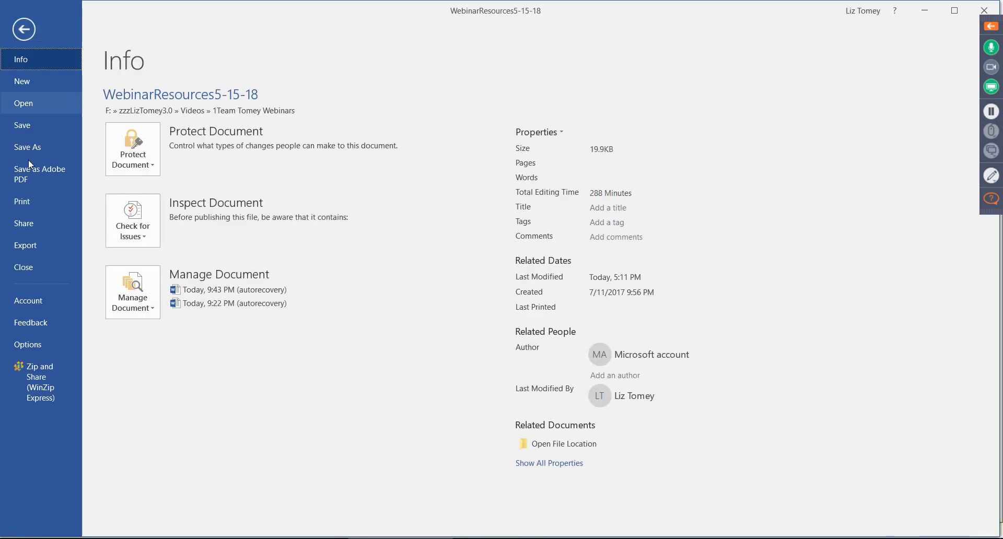
left_click(32, 170)
left_click(532, 320)
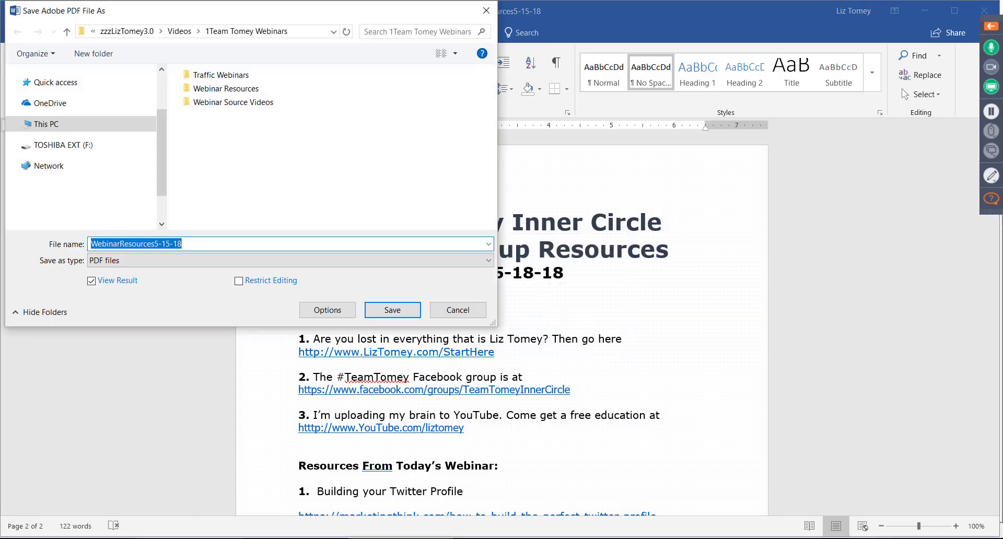
left_click(384, 313)
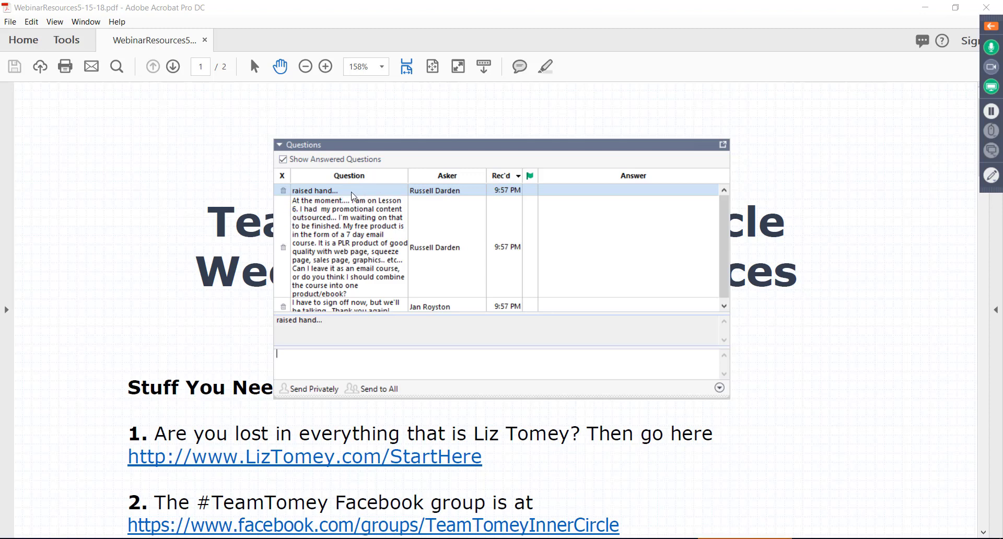
- Read the attendee question about the Lesson 6 email course and open Google Drive in Google Chrome
left_click(315, 250)
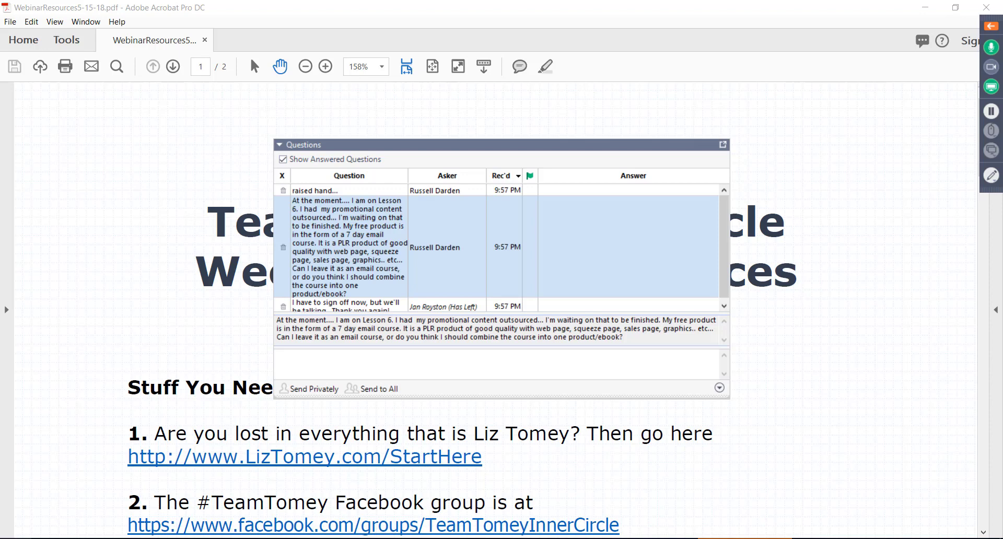
key("super")
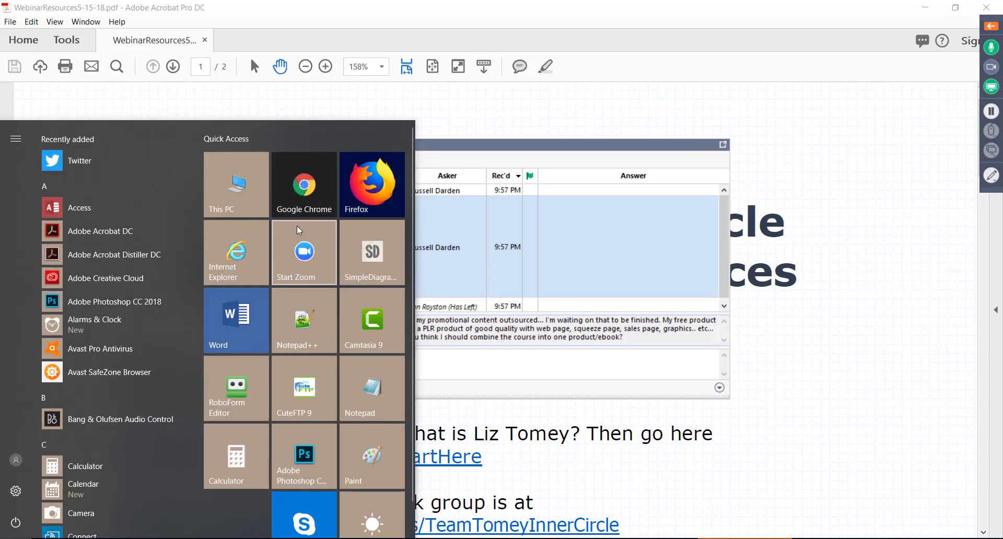
left_click(302, 199)
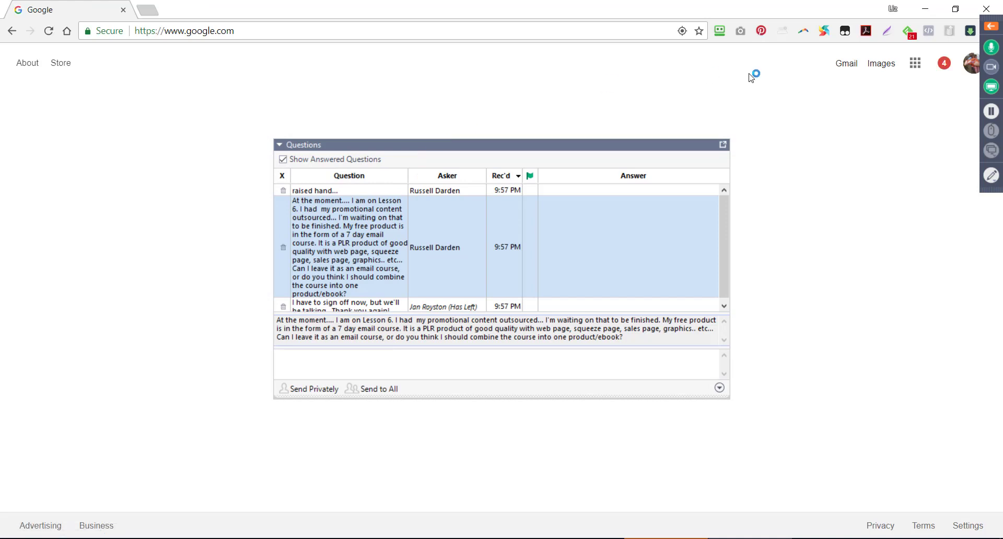
left_click(914, 63)
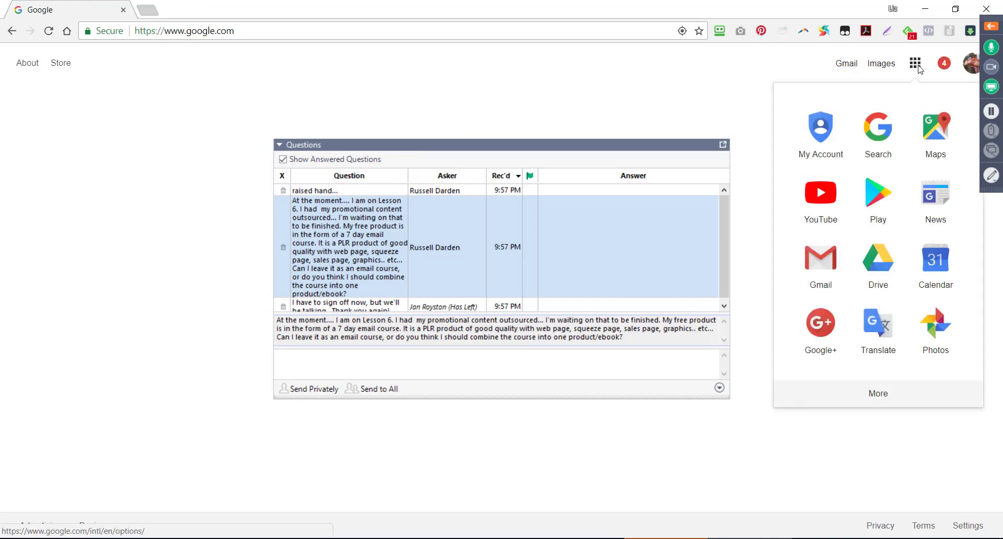
left_click(891, 265)
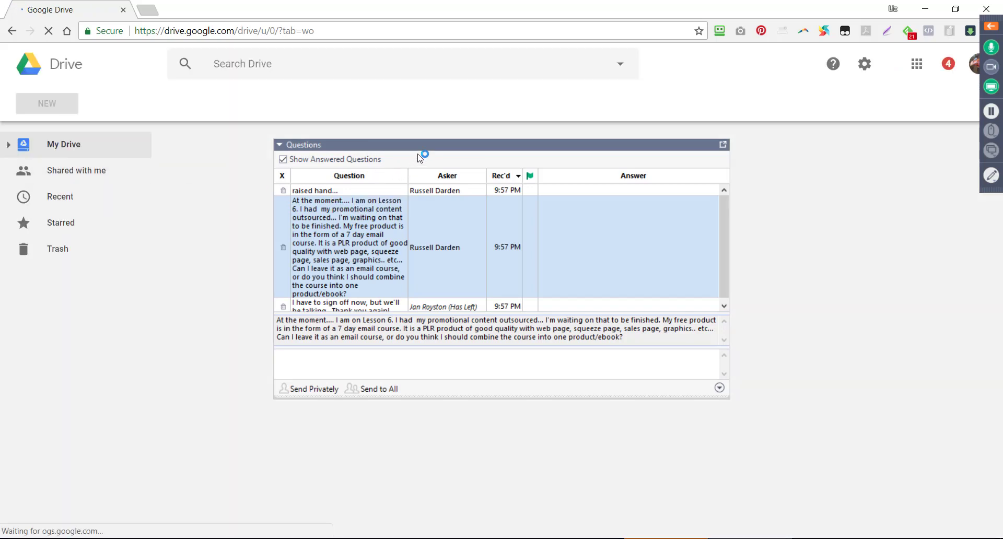
- Move the floating questions list clear of the Drive files and remove all attendee messages from it
left_click_drag(419, 148, 367, 302)
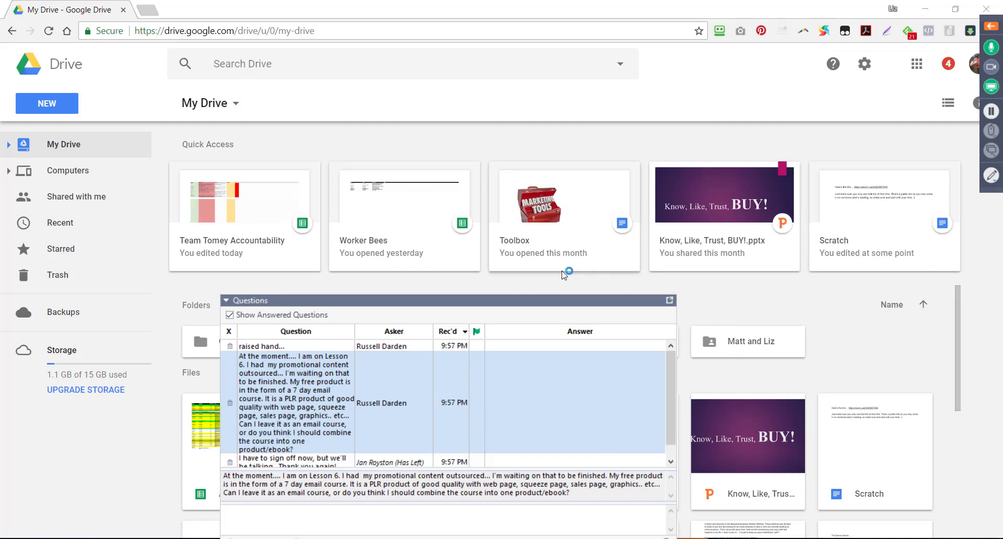
left_click_drag(338, 301, 329, 68)
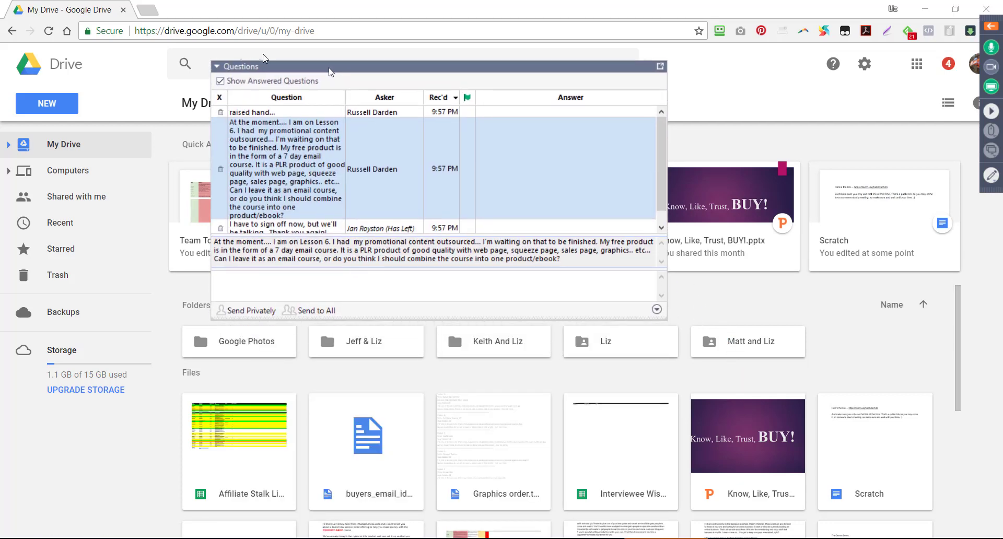
scroll(662, 209, "down", 1)
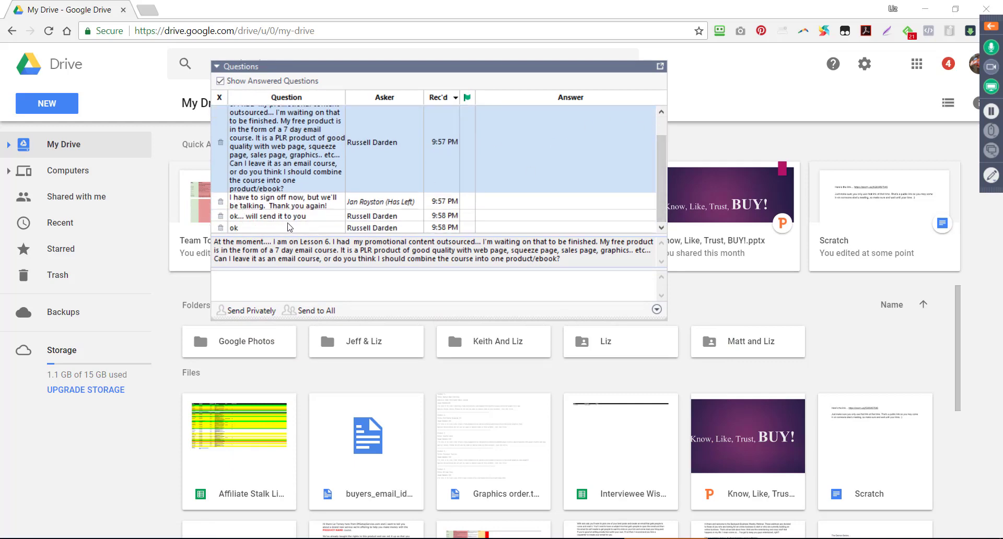
left_click(255, 206)
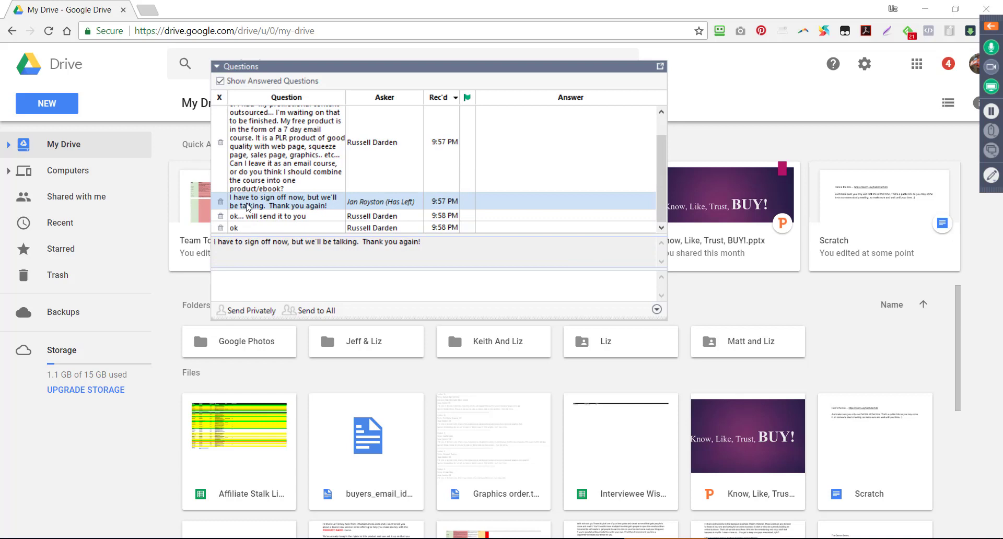
left_click(220, 201)
left_click(221, 216)
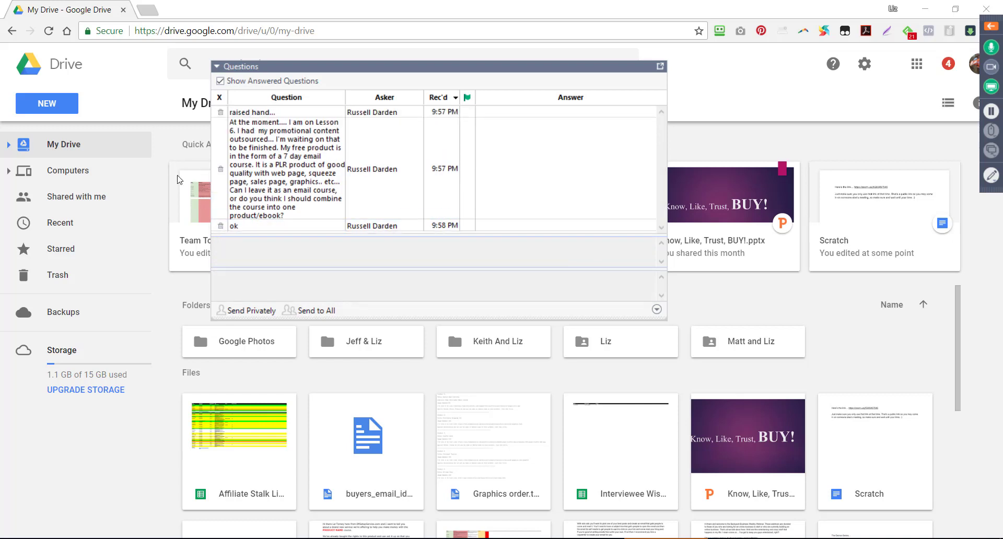
left_click(220, 226)
left_click(224, 173)
left_click(220, 169)
left_click(220, 111)
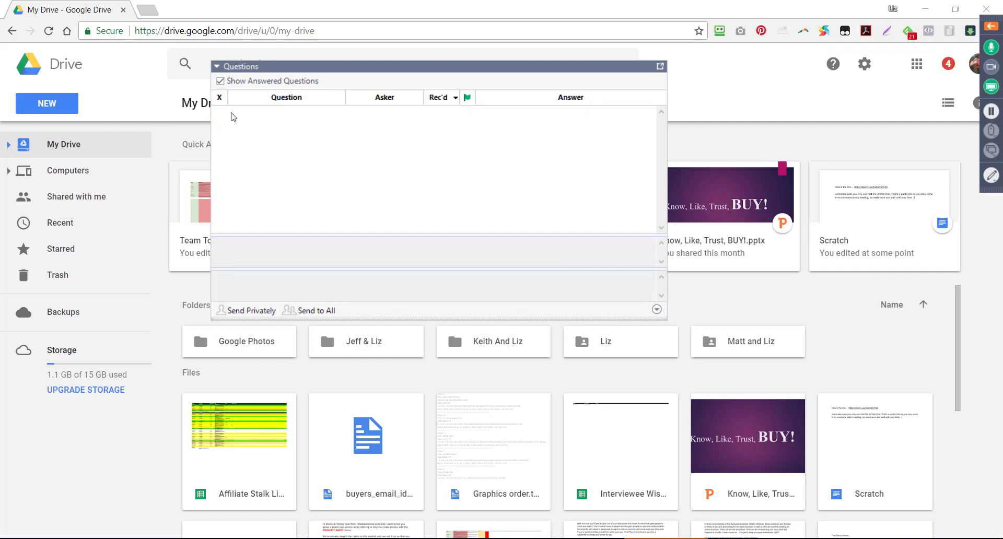
- Dock the emptied questions list and close the Google Chrome and Adobe Acrobat windows
left_click(660, 66)
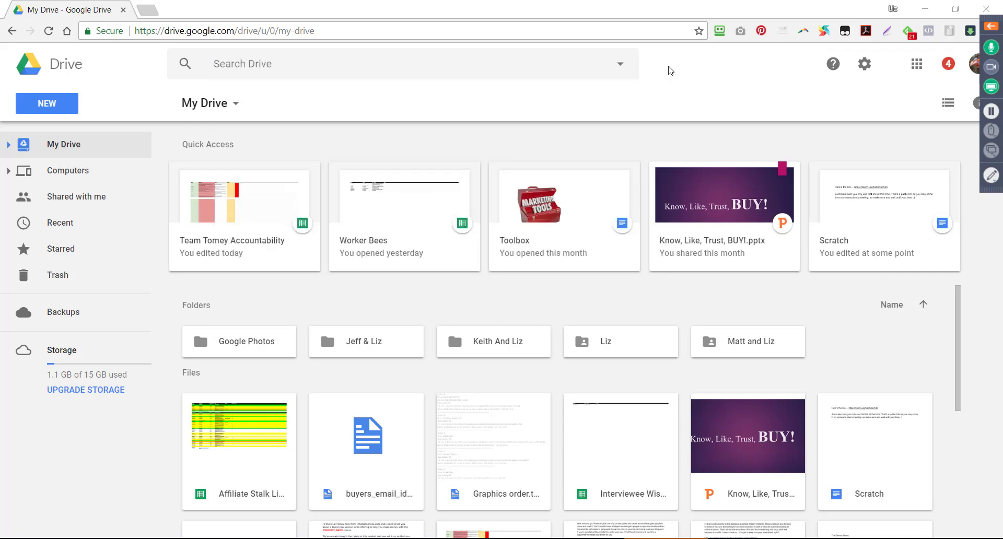
left_click(987, 7)
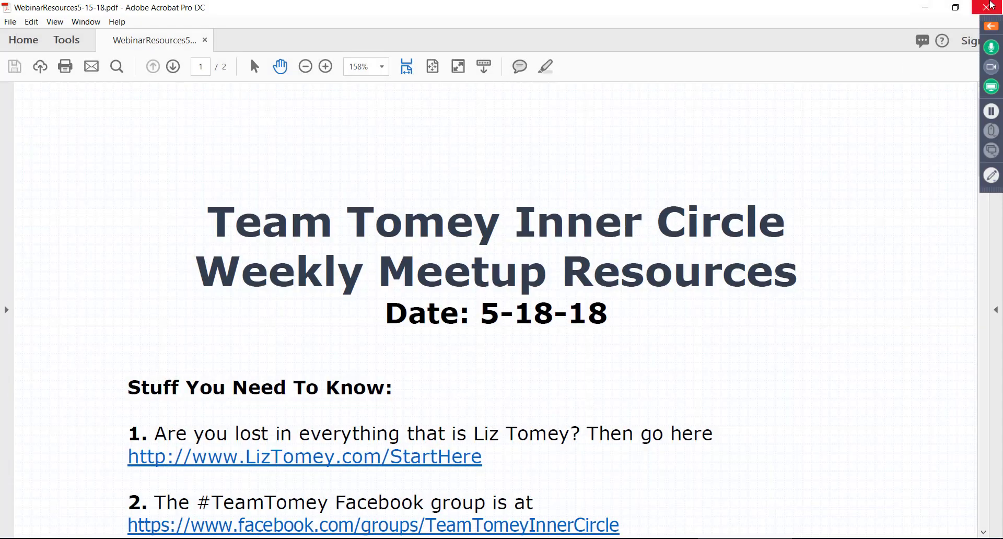
left_click(990, 5)
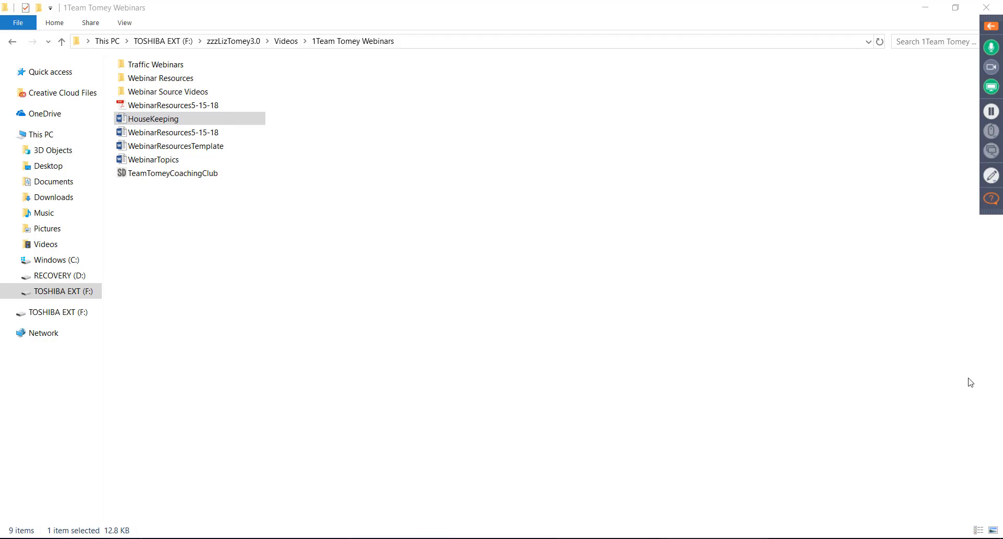
- Reopen the questions list, read the new messages, and remove the ones about EU additions to emails and needing sales copy written
left_click(990, 200)
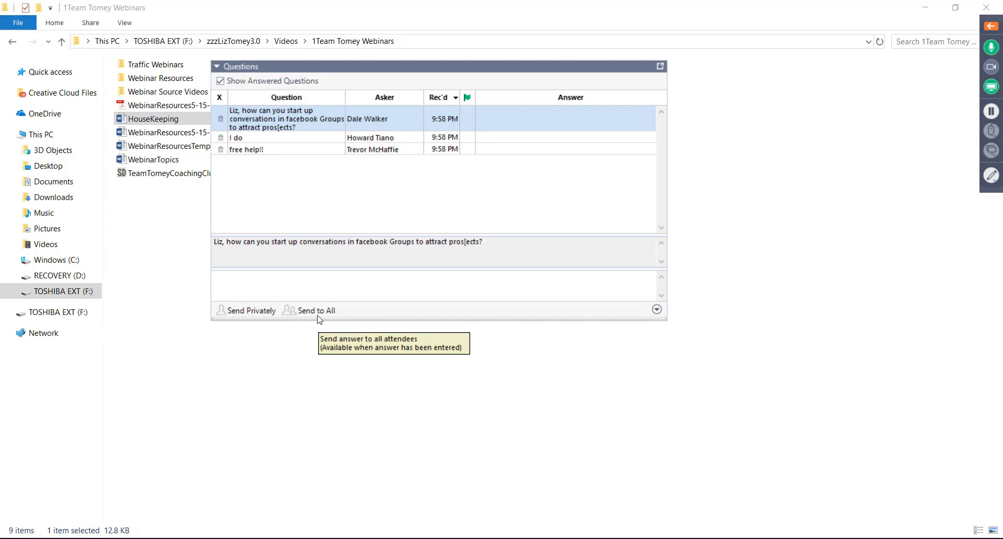
left_click(279, 151)
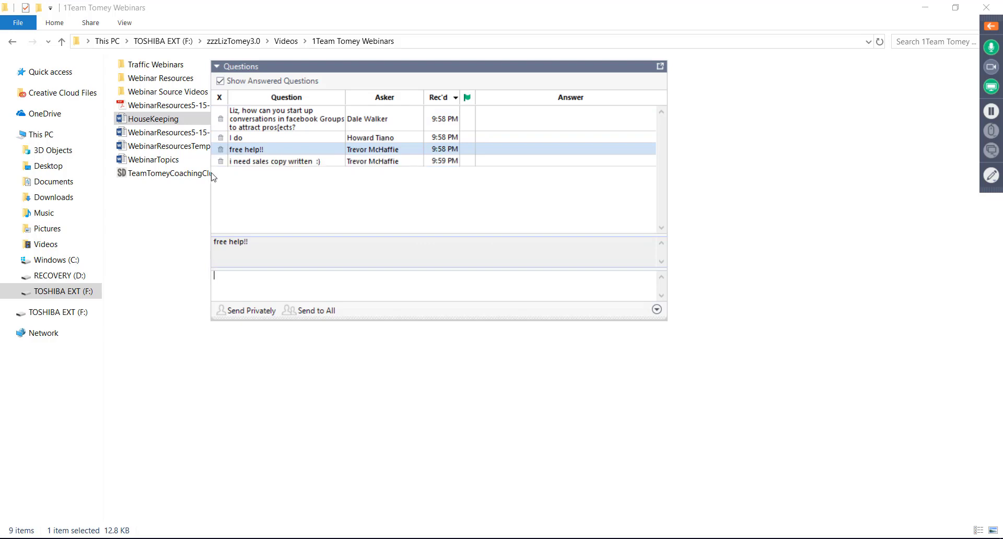
left_click(271, 167)
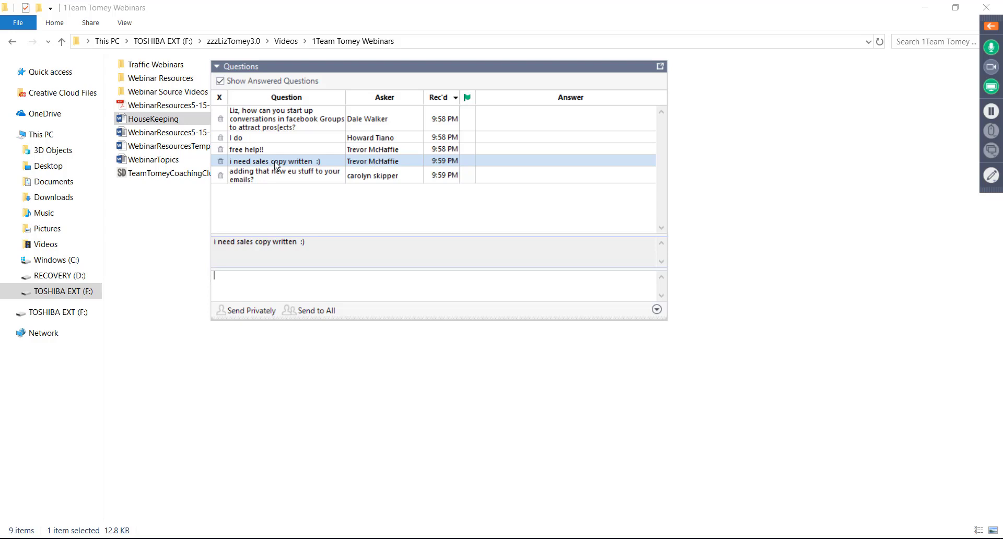
left_click(259, 179)
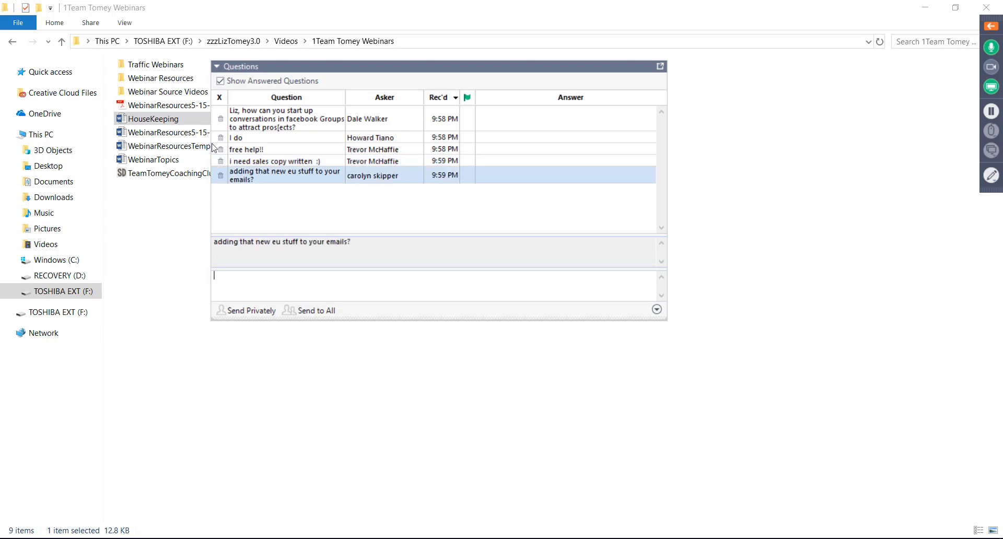
left_click(221, 177)
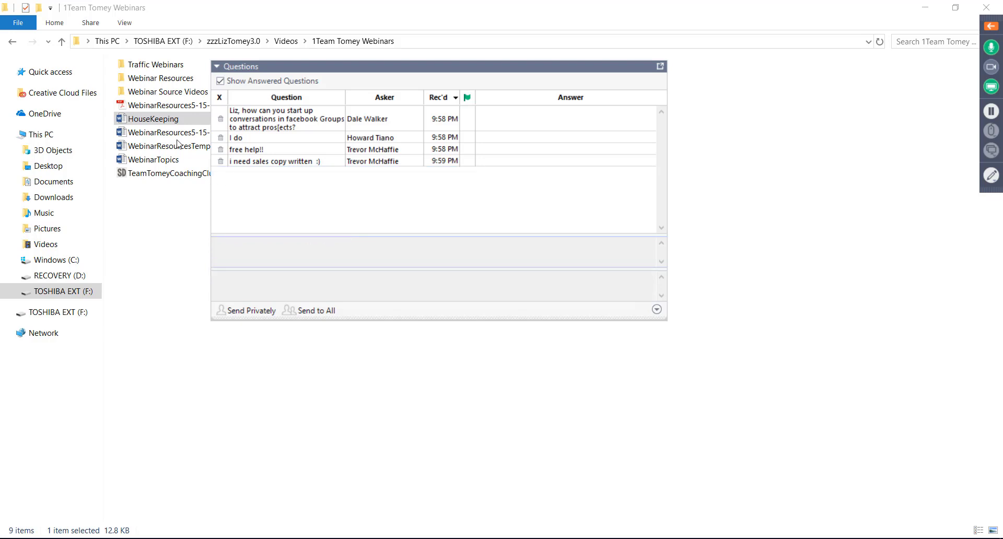
left_click(220, 161)
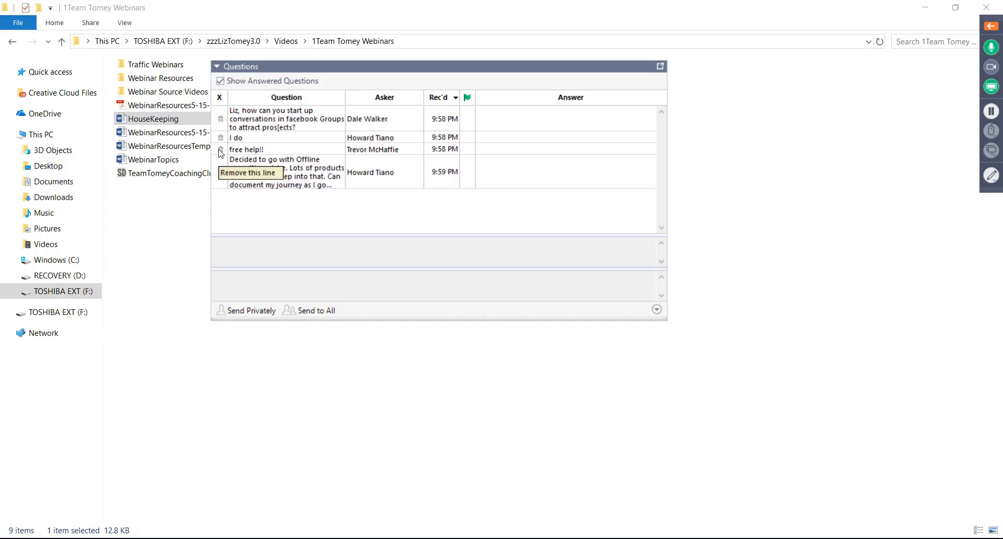
- Read the offline consulting niche message and remove the ":)" message, the short reply received after it, and the "Hi end products" message
left_click(279, 174)
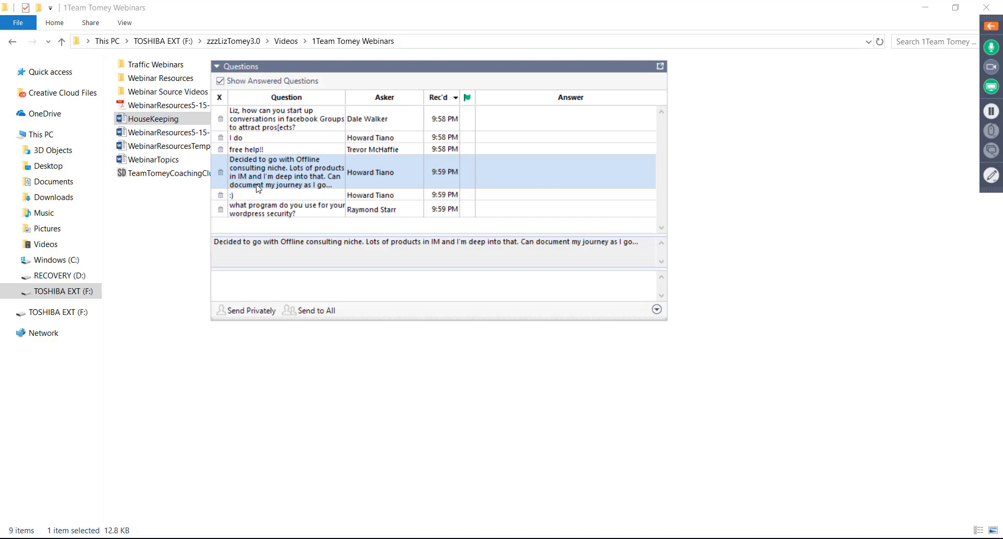
left_click(249, 194)
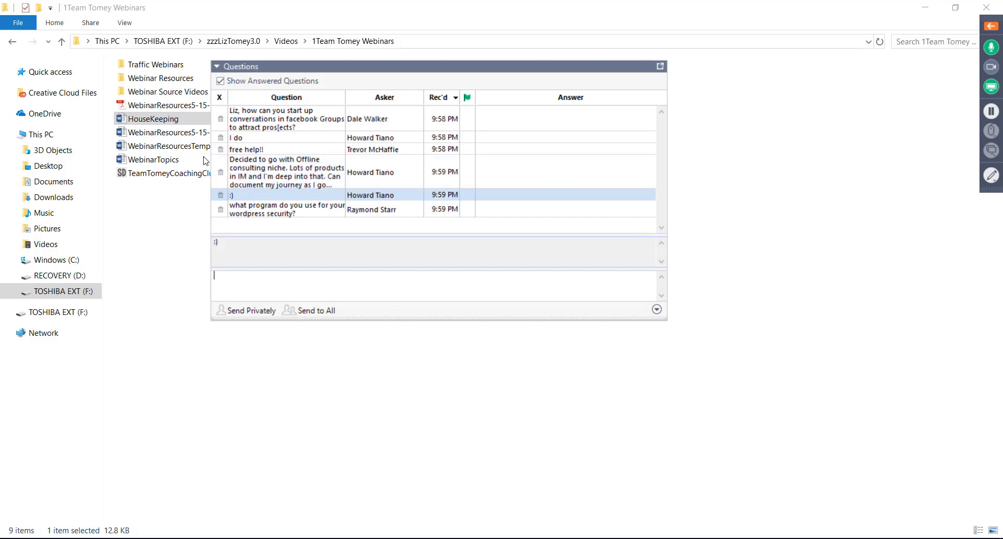
left_click(222, 197)
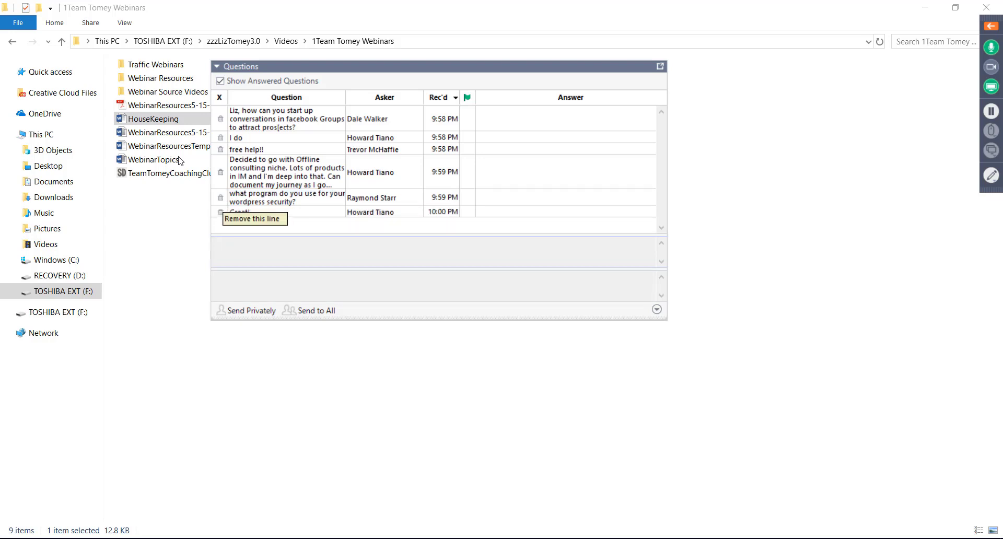
left_click(221, 212)
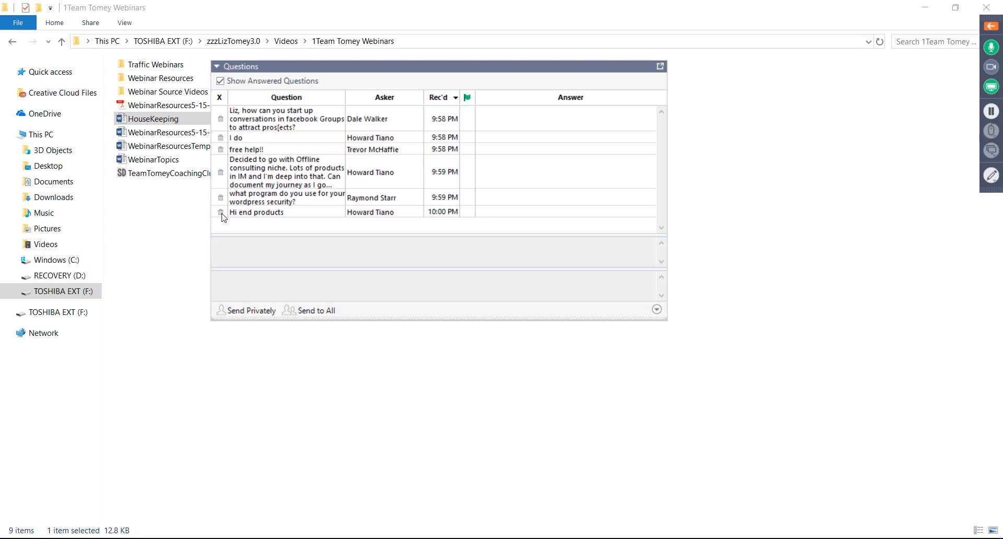
left_click(248, 215)
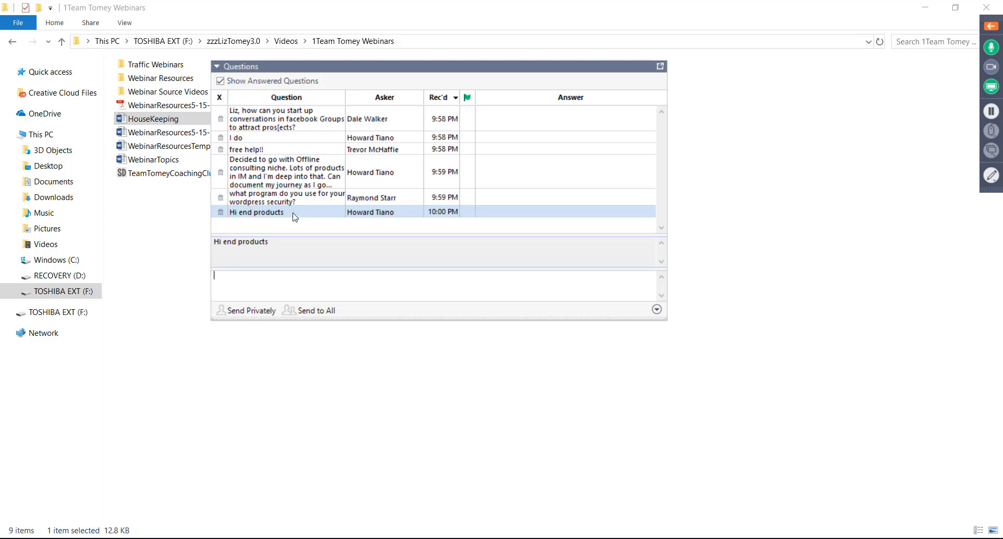
left_click(220, 212)
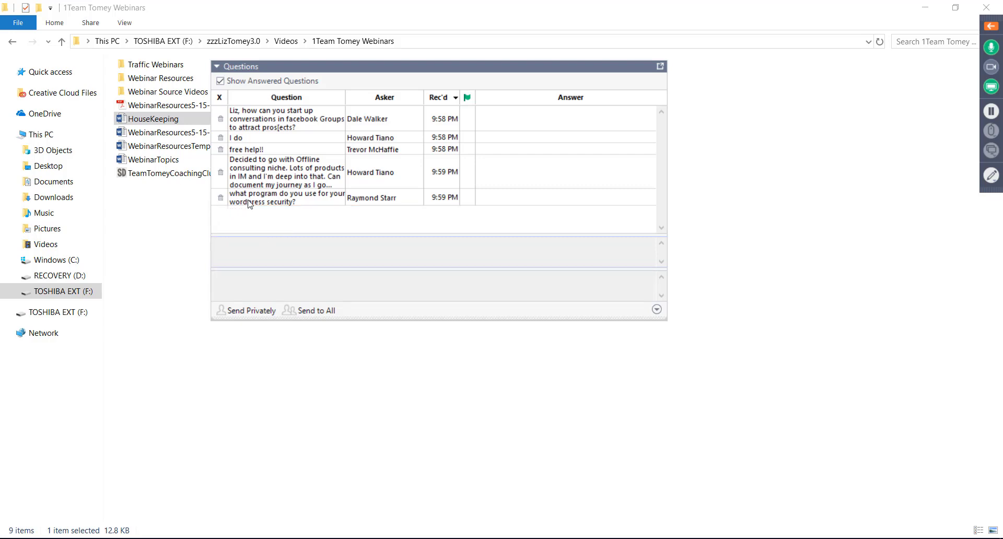
- Review the WordPress security question and the attendee list in the expanded control panel, and remove the "wordfence" message
left_click(264, 203)
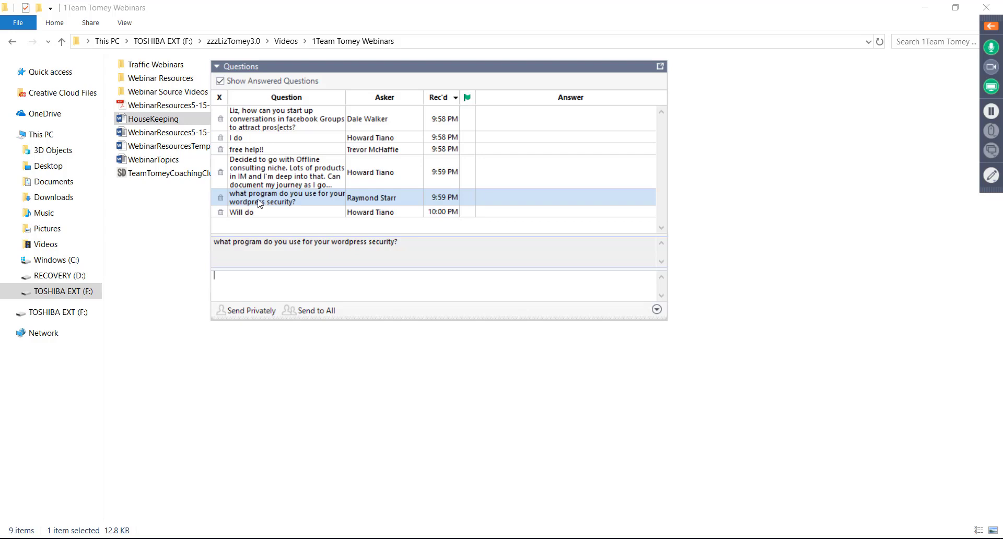
left_click(990, 26)
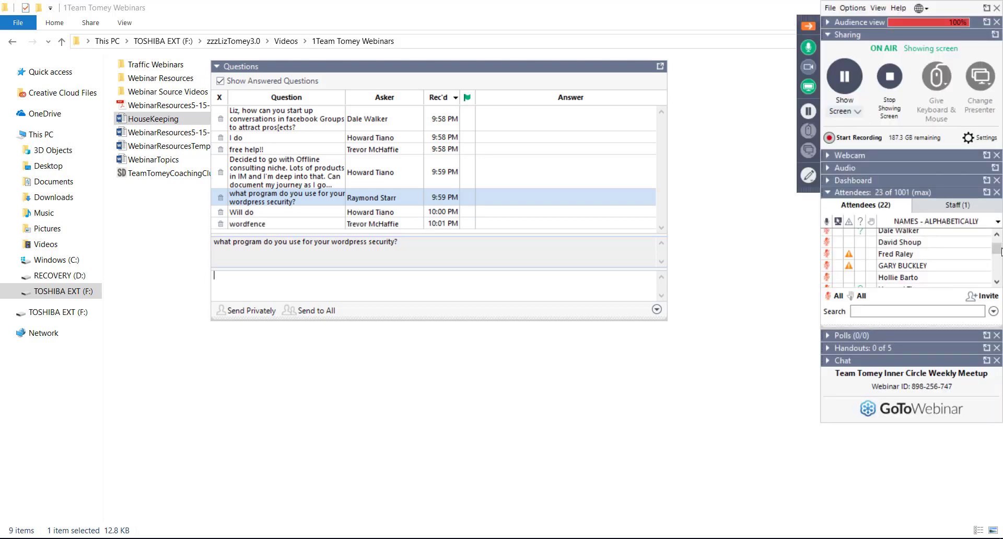
left_click(996, 236)
left_click_drag(996, 235, 996, 273)
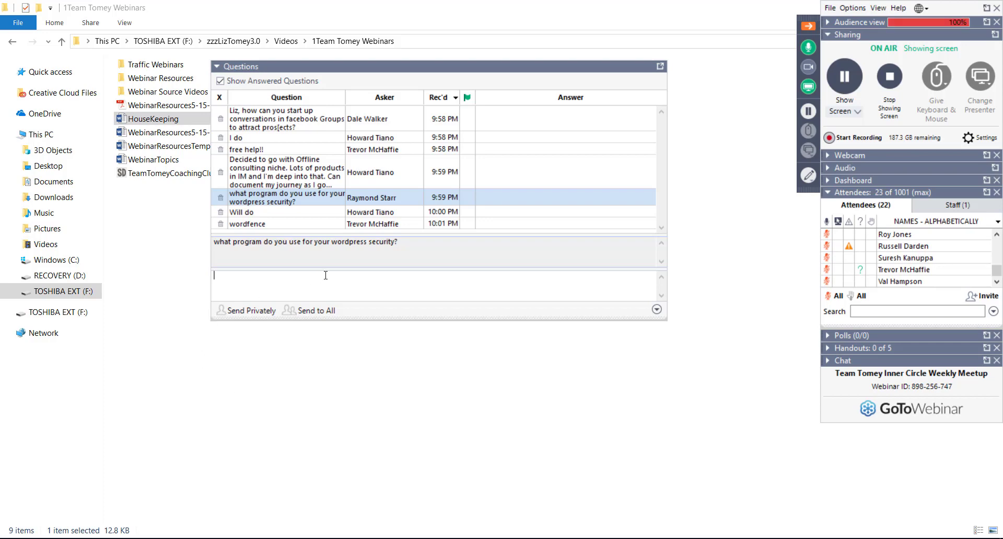
left_click(349, 224)
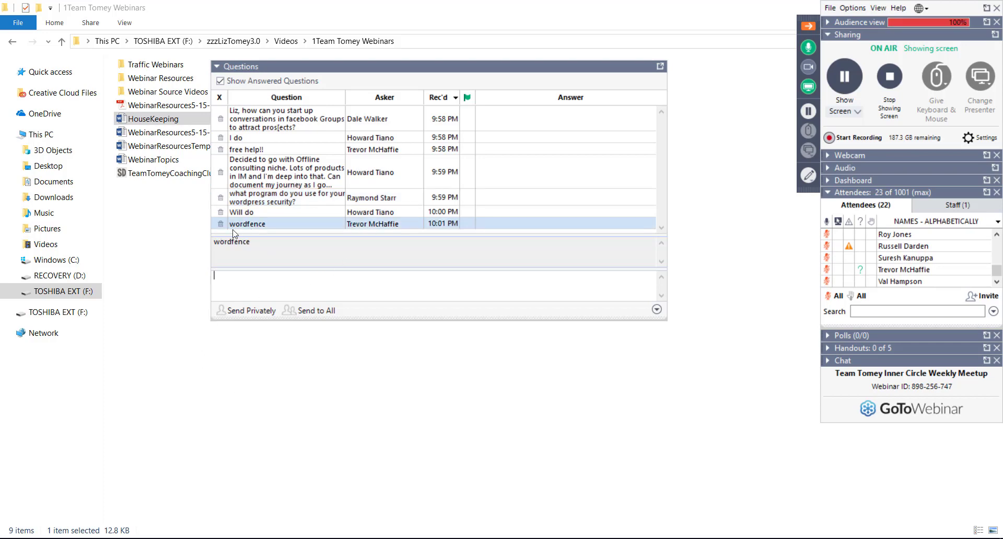
left_click(220, 224)
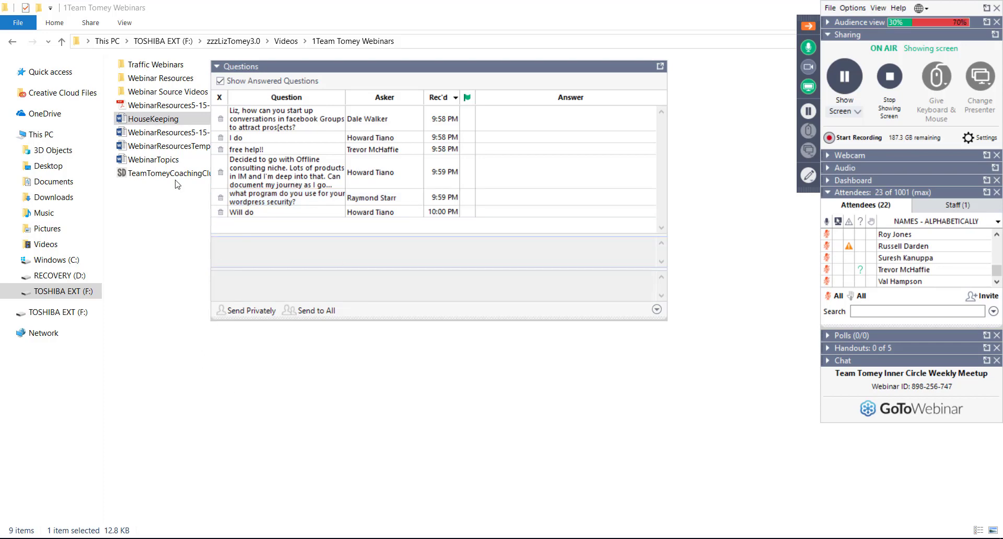
- Remove the "Will do", WordPress security, offline consulting niche, "free help!!" and "I do" messages from the questions list
left_click(220, 213)
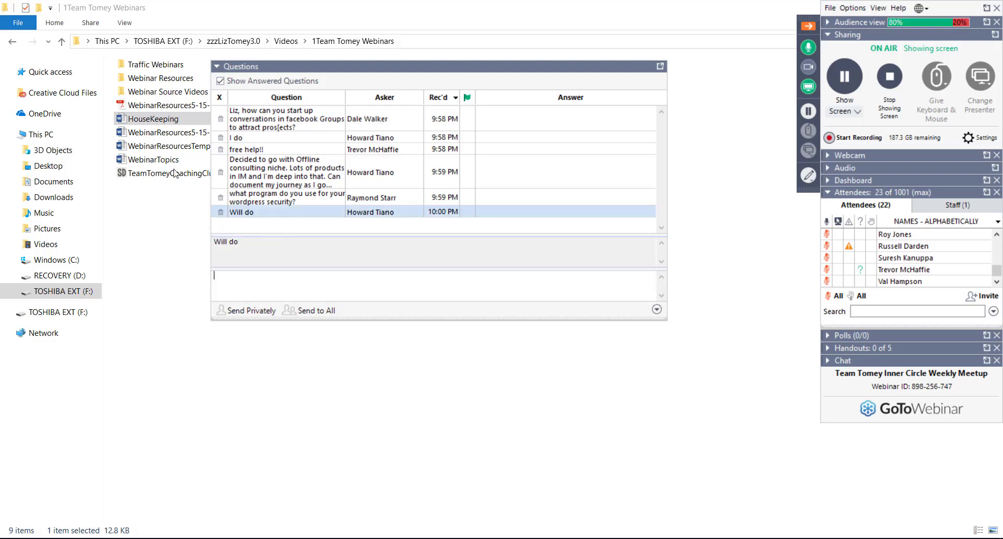
left_click(219, 198)
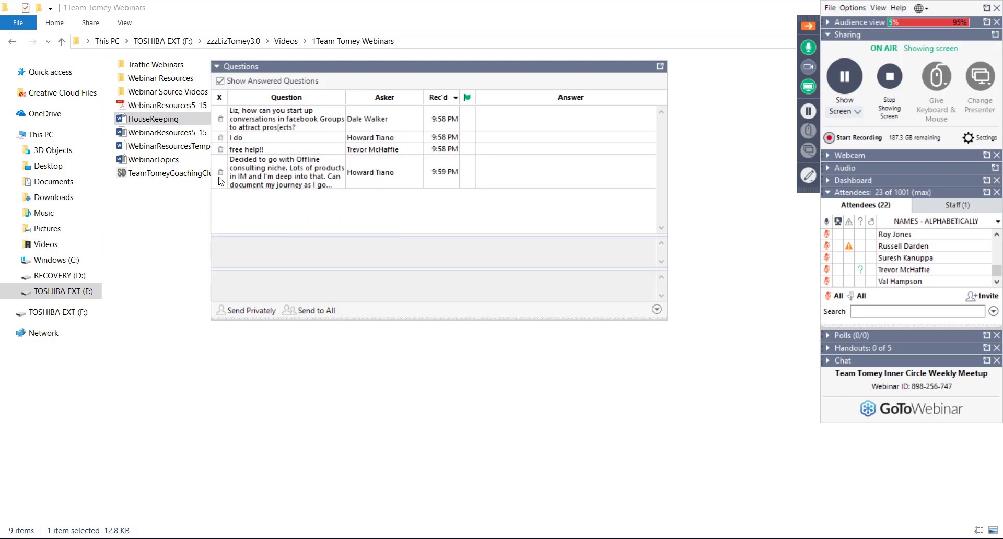
left_click(220, 177)
left_click(220, 150)
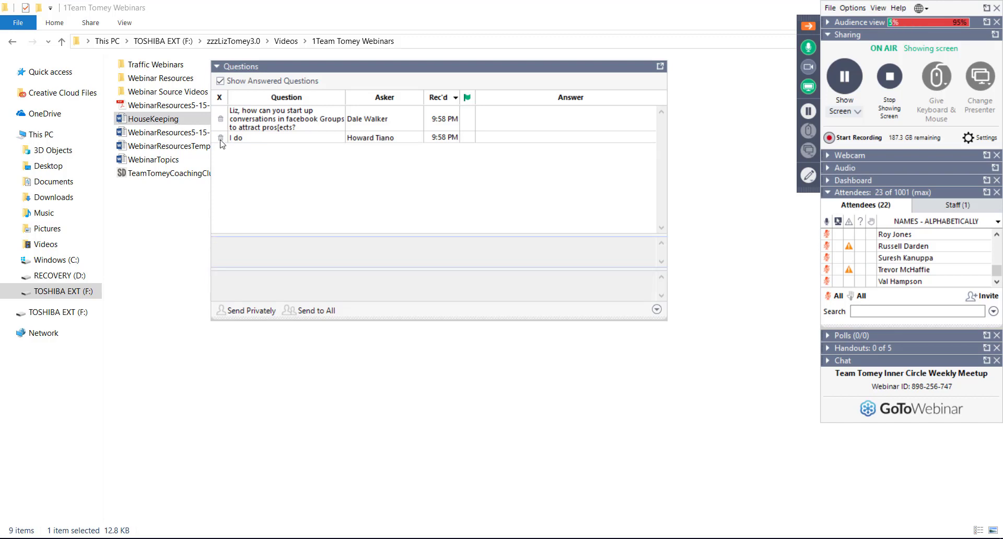
left_click(221, 139)
- Read the question on starting Facebook group conversations and the ecover video message, and remove the ecover message
left_click(268, 120)
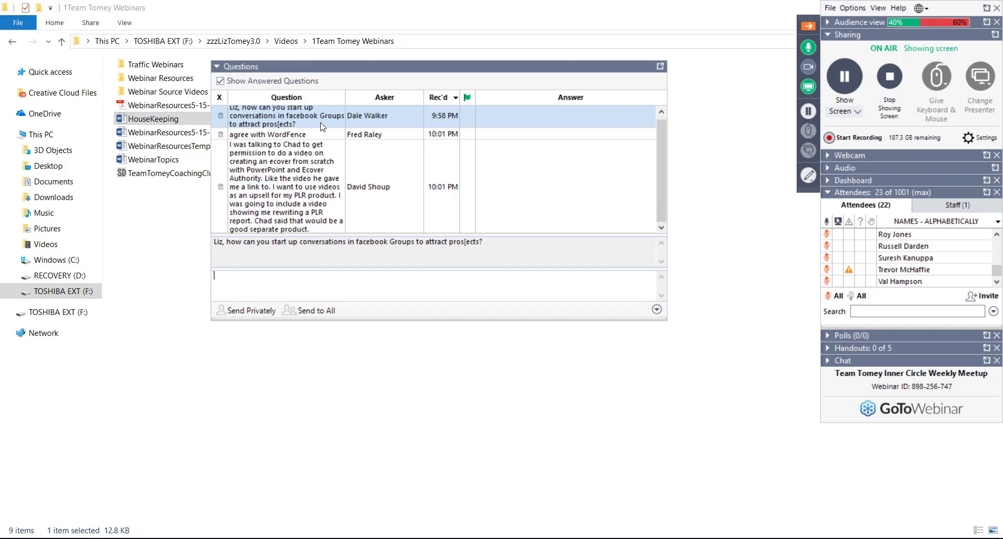
left_click(226, 153)
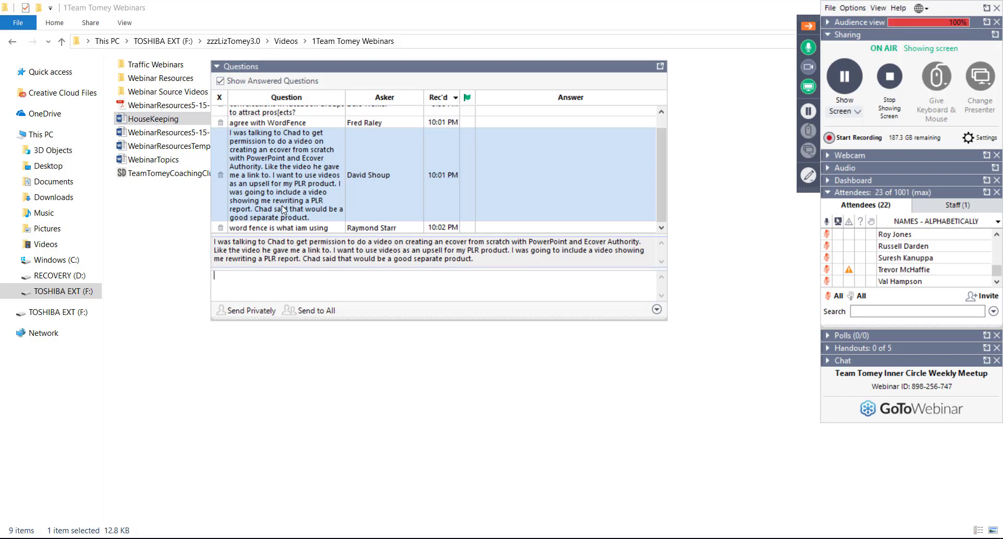
left_click(221, 177)
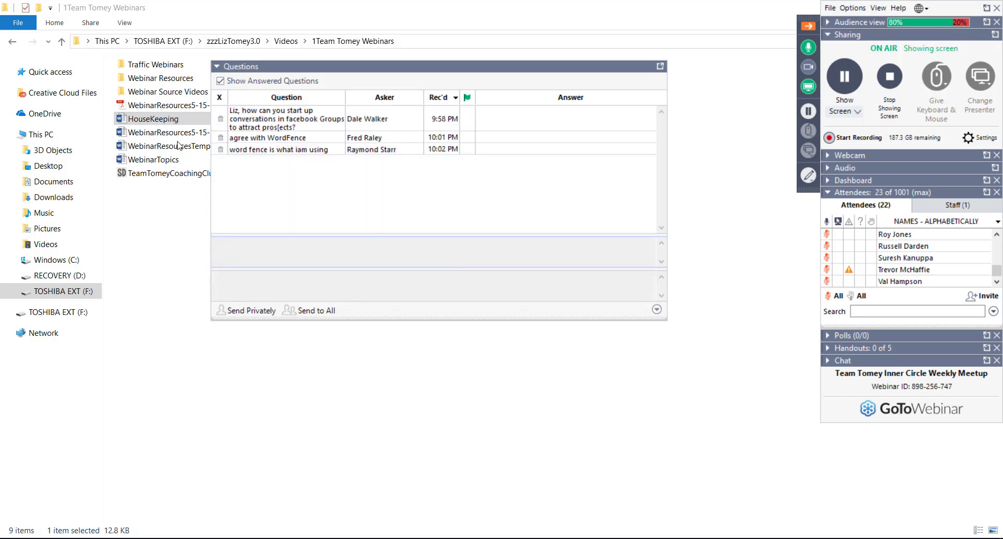
- Remove the "agree with WordFence" message and read the messages about using word fence and looking for something cheaper
left_click(325, 152)
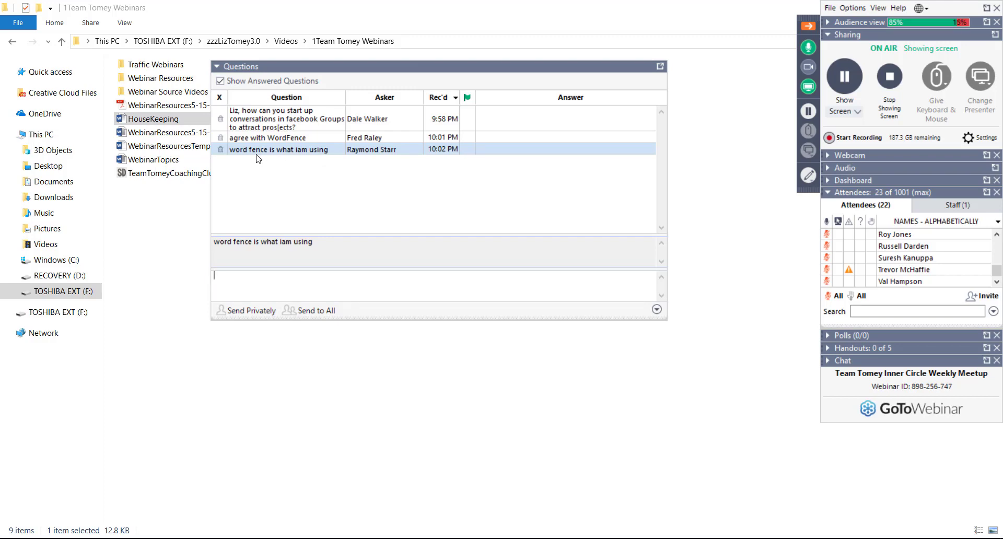
left_click(221, 138)
left_click(281, 125)
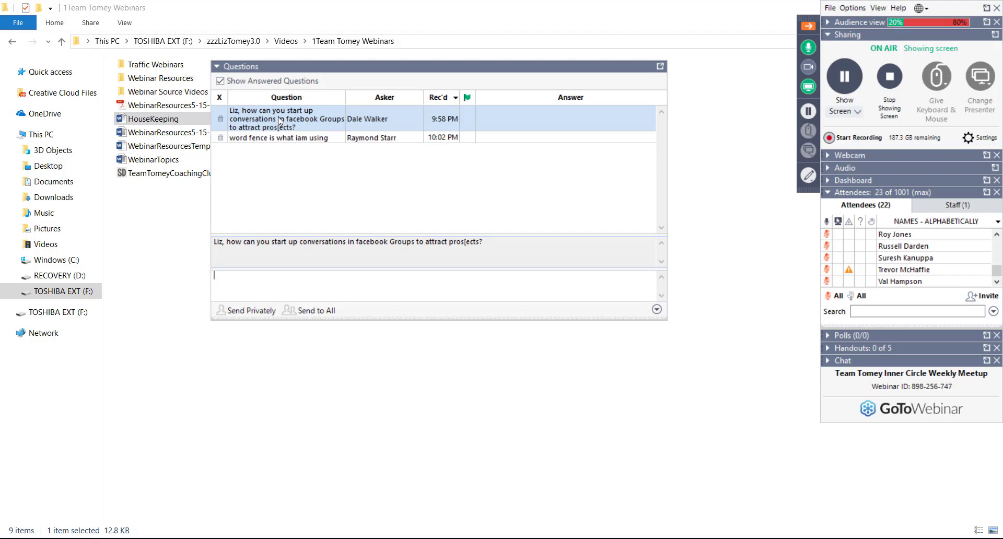
left_click(281, 138)
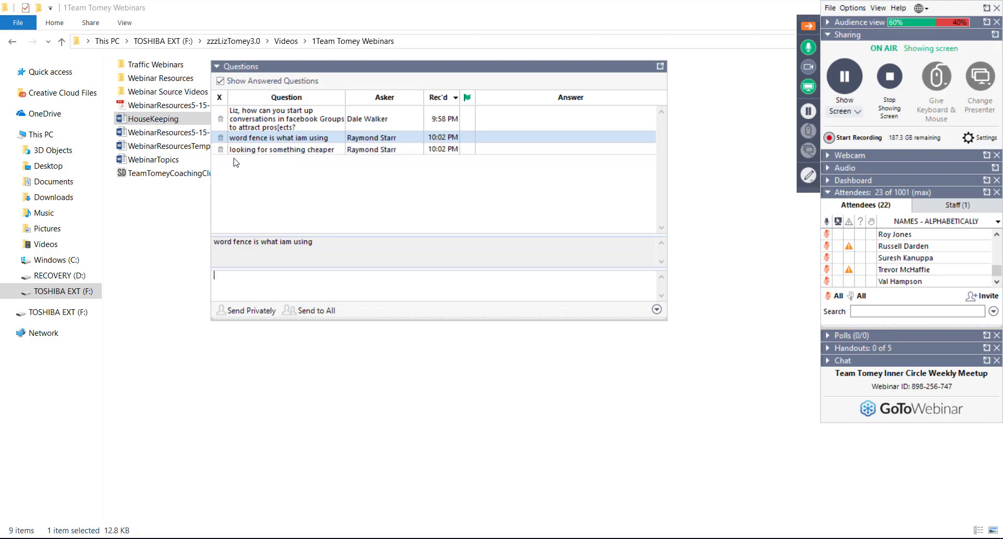
left_click(303, 150)
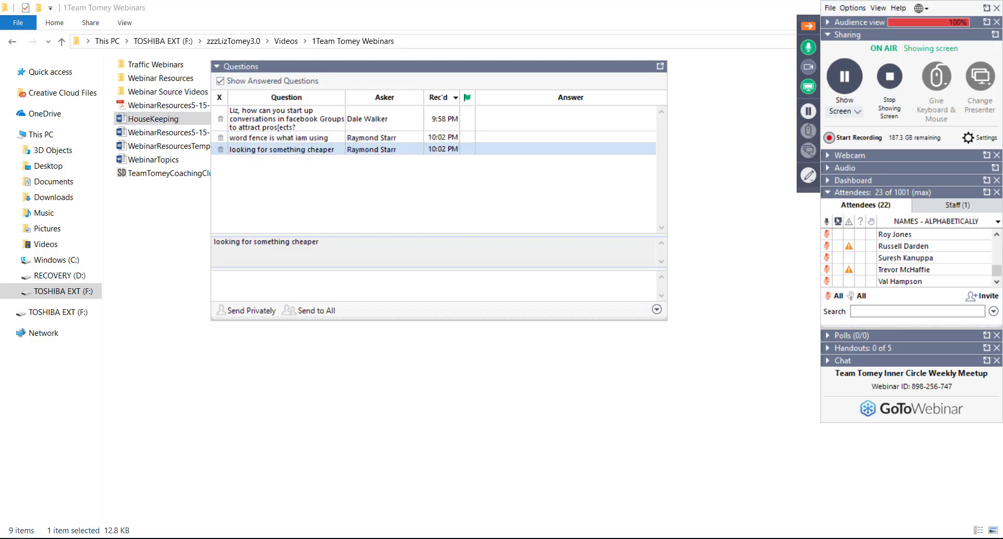
key("super")
left_click(287, 199)
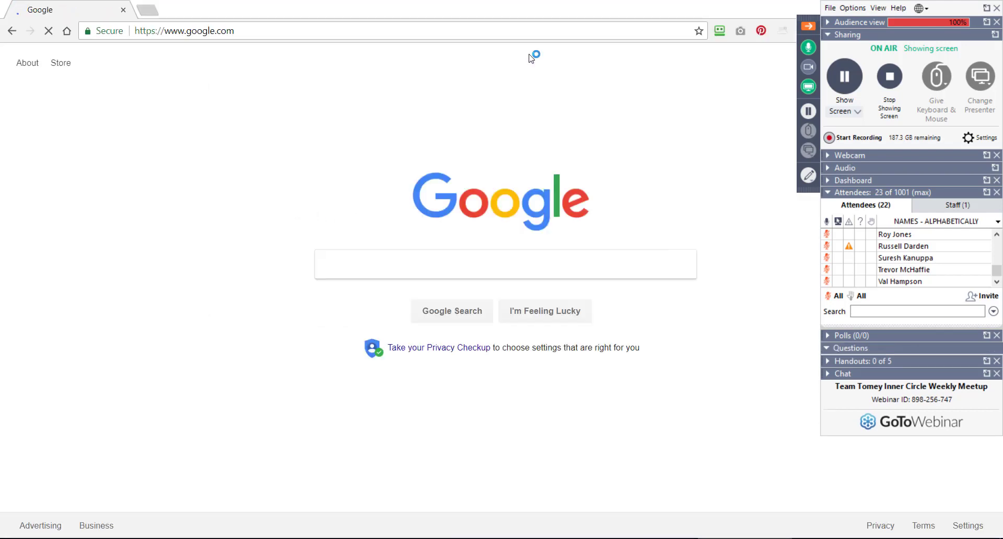
left_click(397, 36)
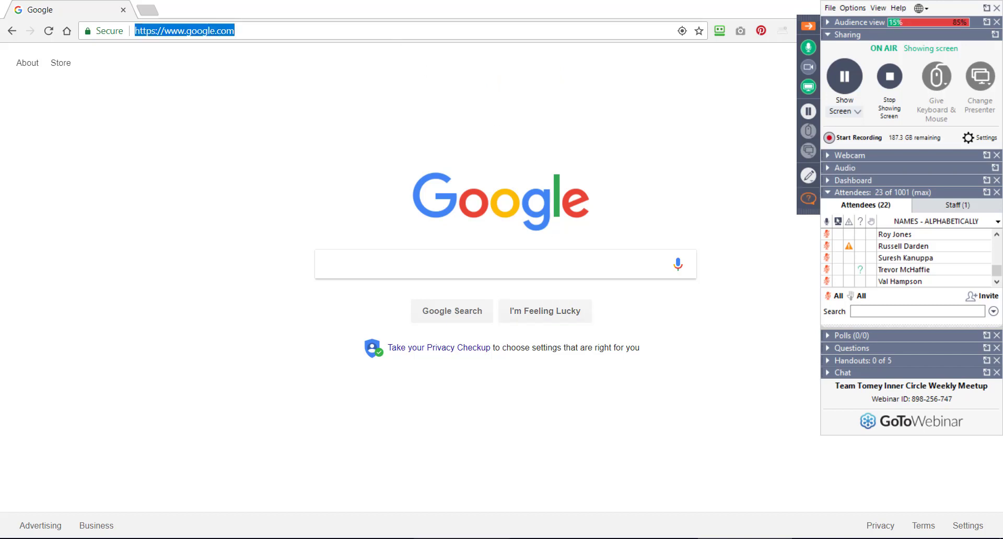
key("alt+Tab")
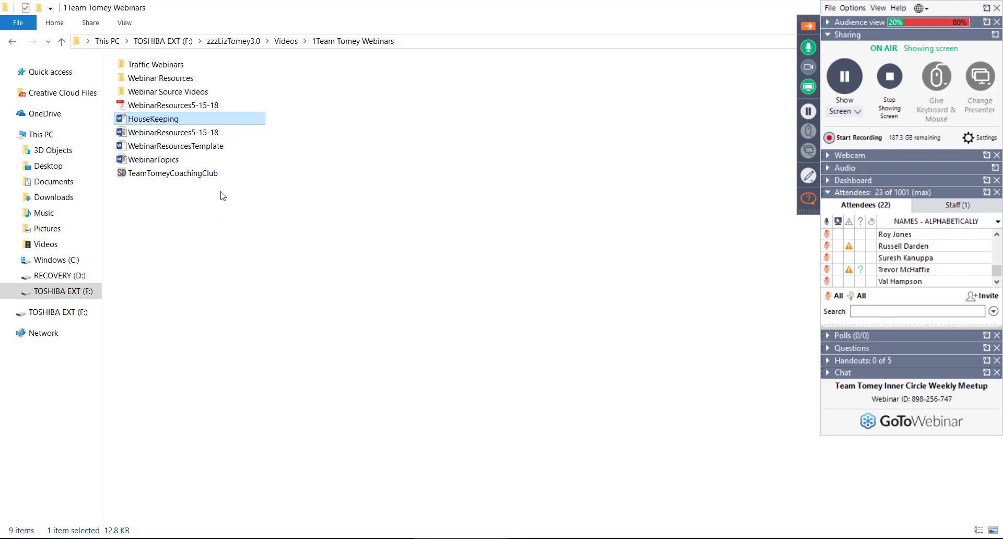
- Open the WebinarTopics document and add "Getting noticed in Facebook groups. What can I post?" under the Traffic heading
double_click(165, 159)
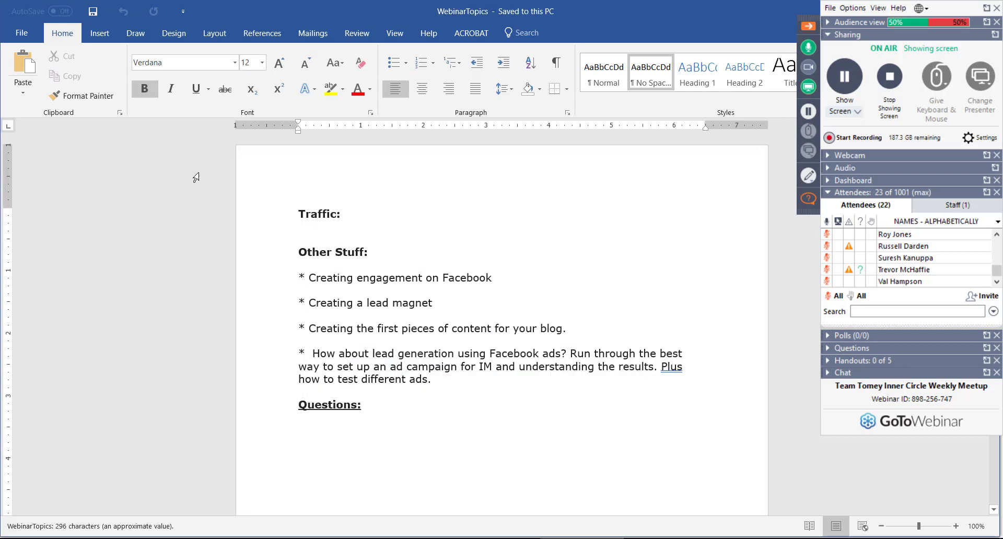
left_click(301, 230)
type("Gett")
type("ing ")
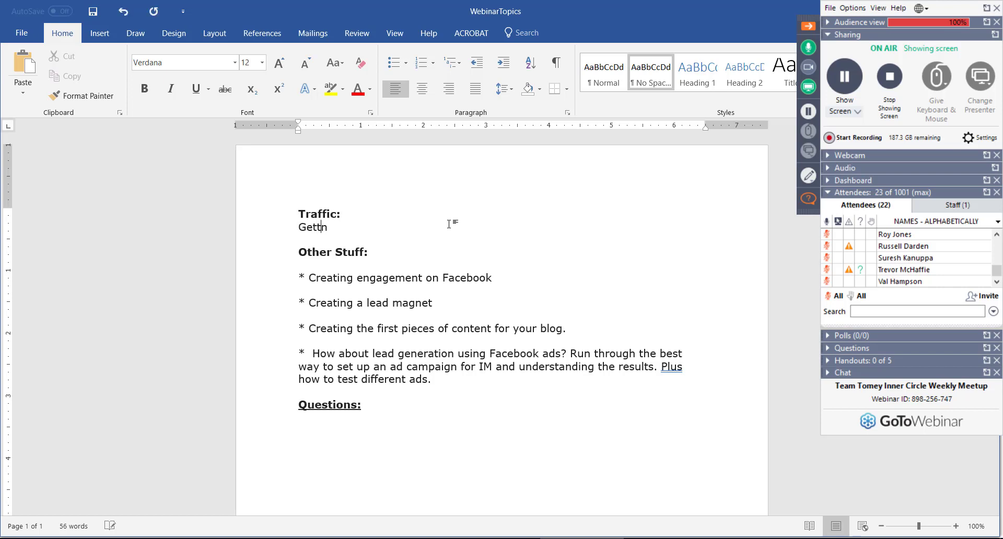
type("noticed in Fac")
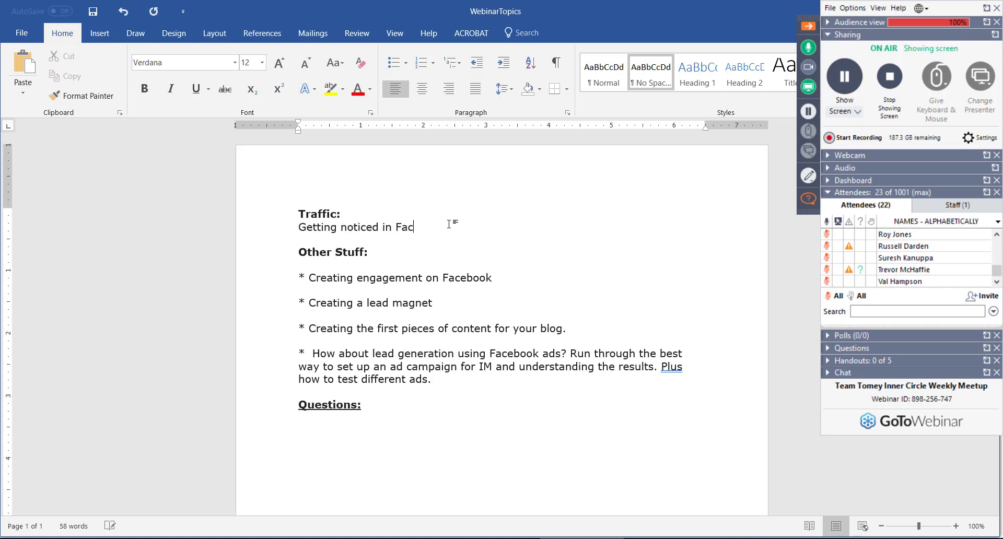
type("ebook groups. ")
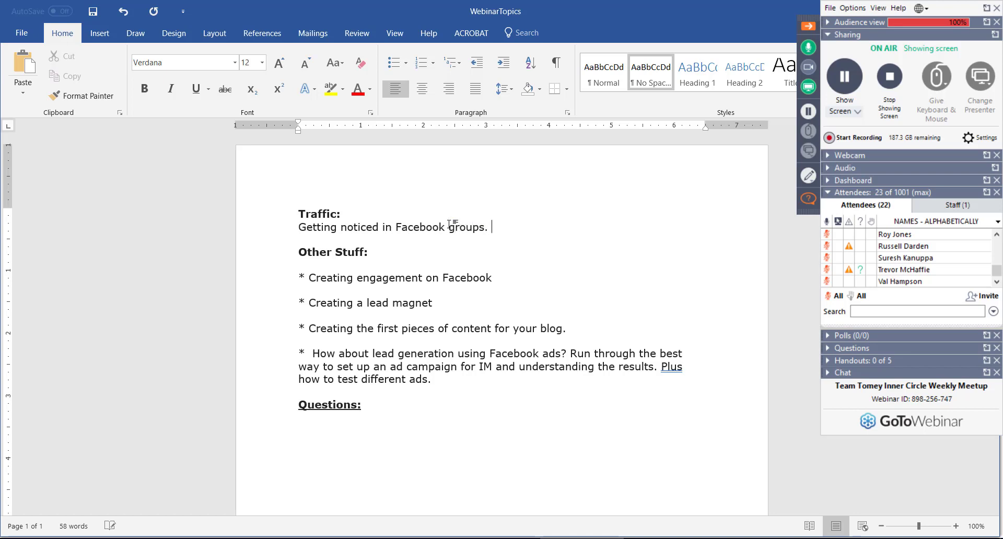
type("What can I post?")
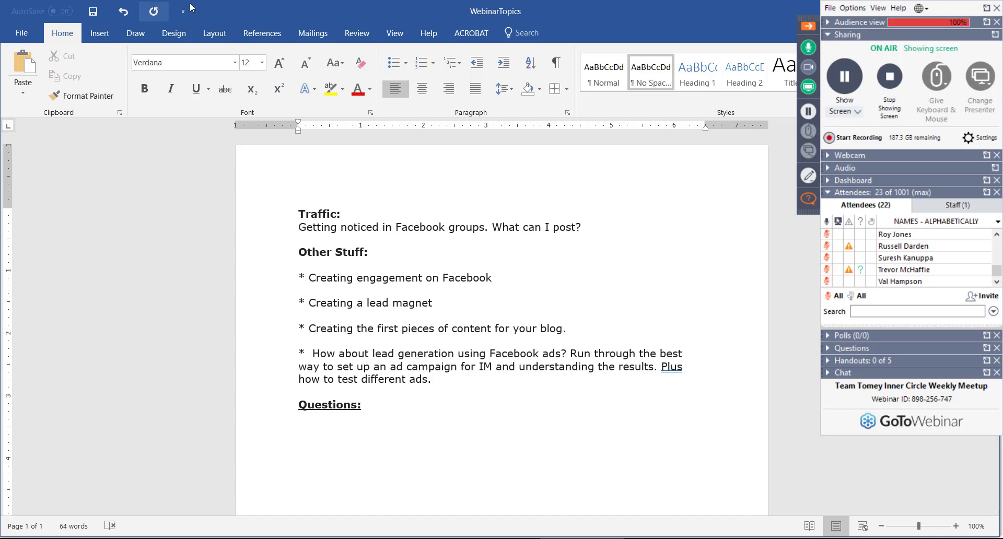
- Collapse the webinar control panel, minimize the WebinarTopics document and close the WebinarResources5-15-18 document
left_click(647, 18)
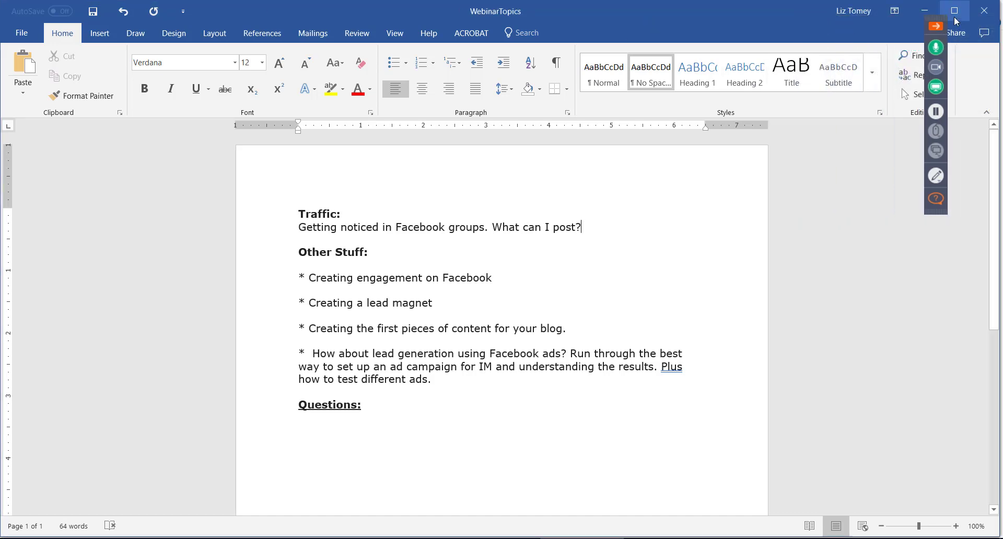
left_click(925, 10)
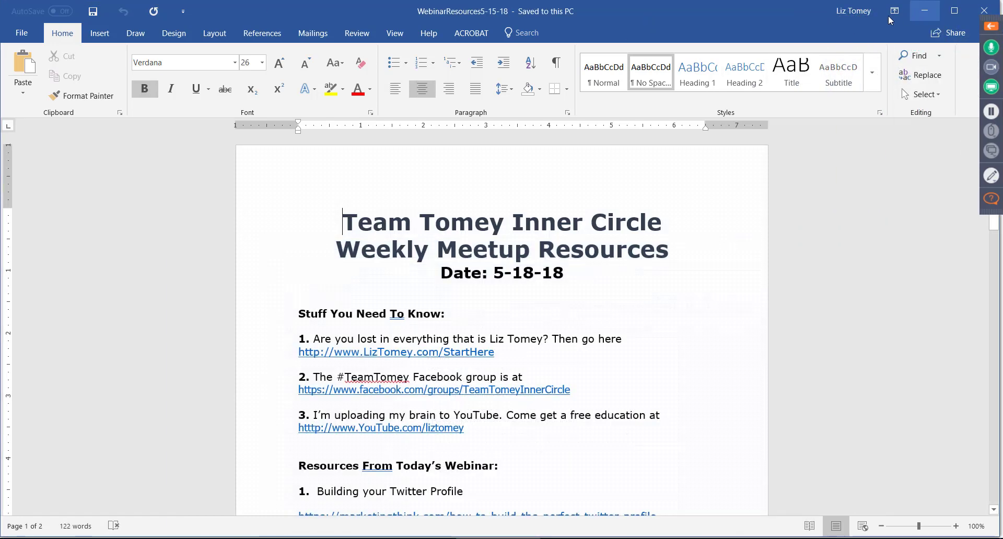
left_click(984, 11)
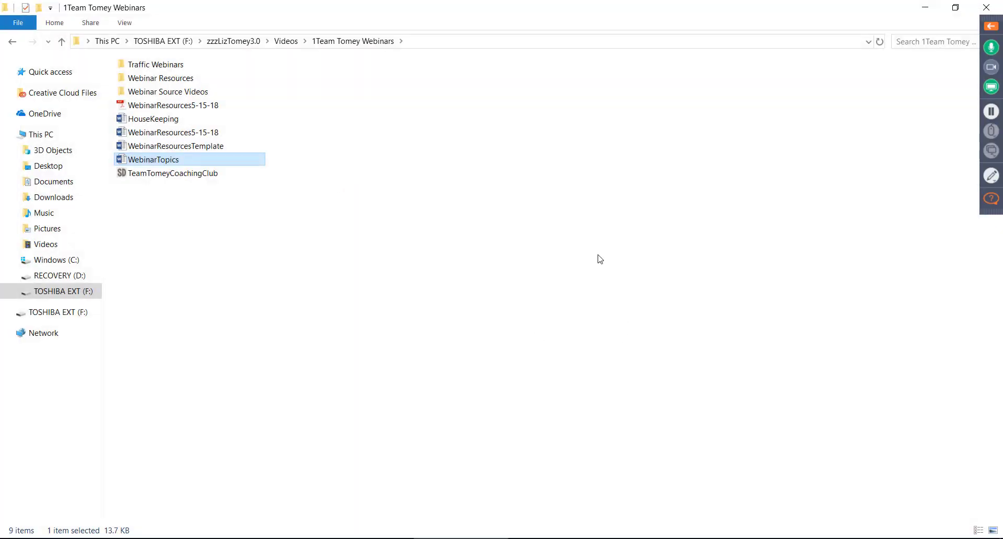
- Reopen the questions list, remove the "Gotta go" message, and read the one about attracting group members without being salesy
left_click(624, 257)
left_click(999, 214)
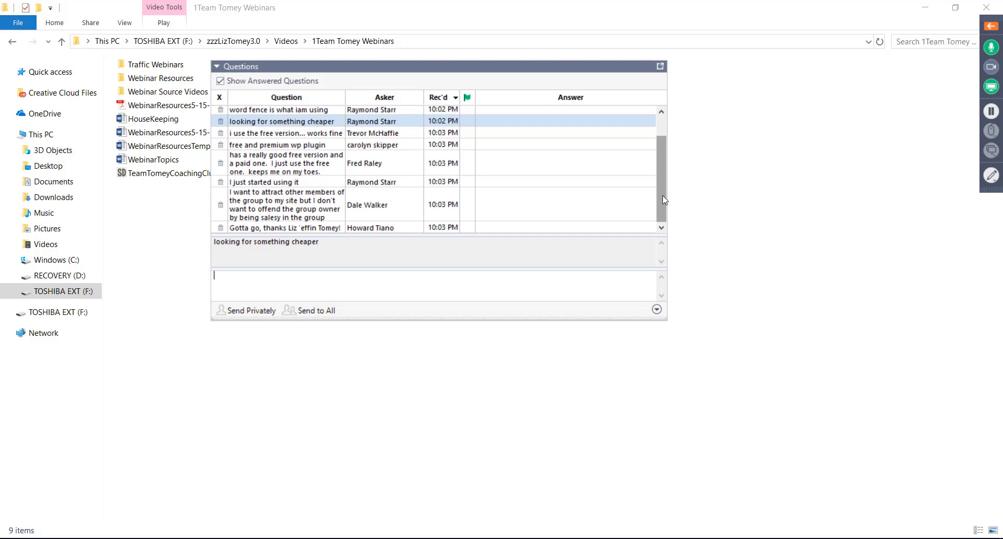
left_click(277, 228)
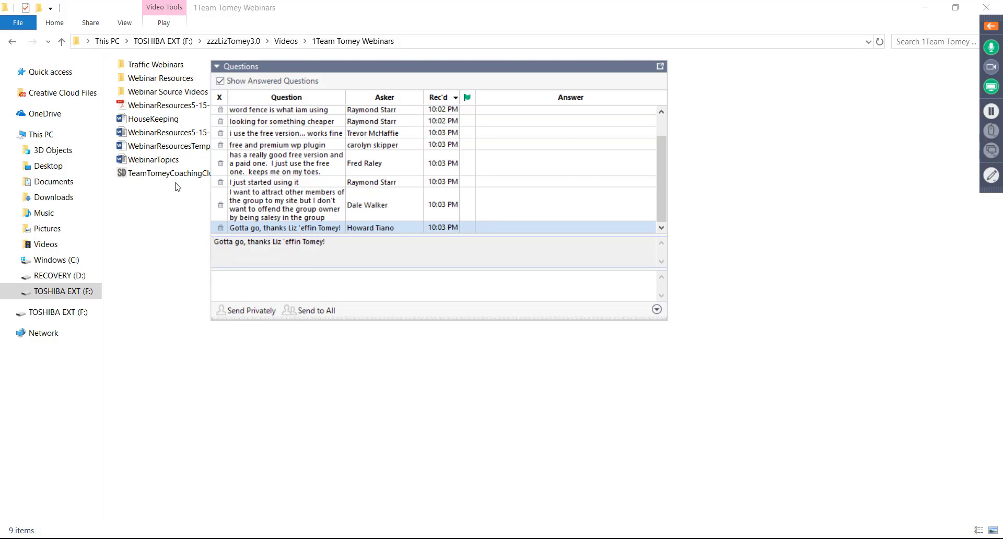
left_click(299, 221)
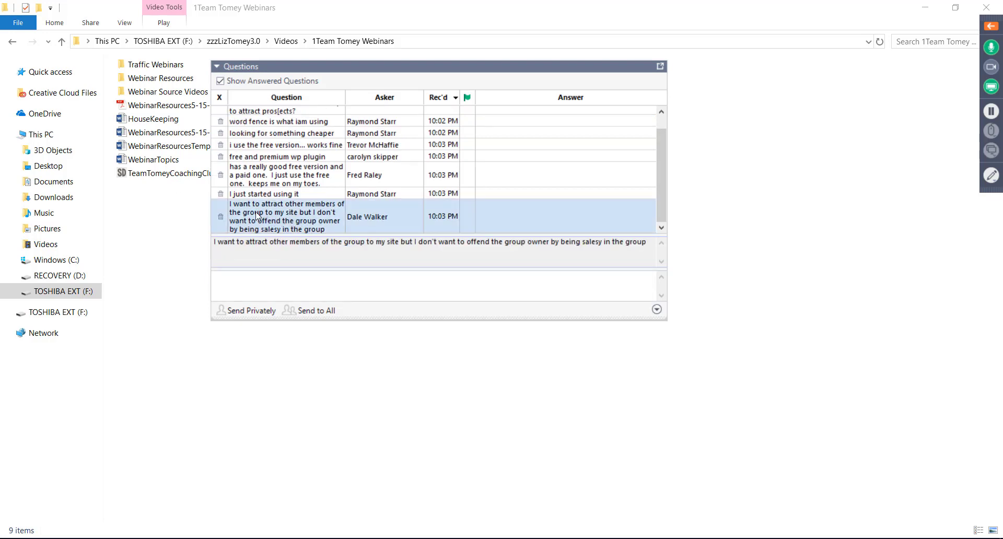
- Remove the "I just started using it" message and the one recommending the really good free version over the paid one
left_click(249, 197)
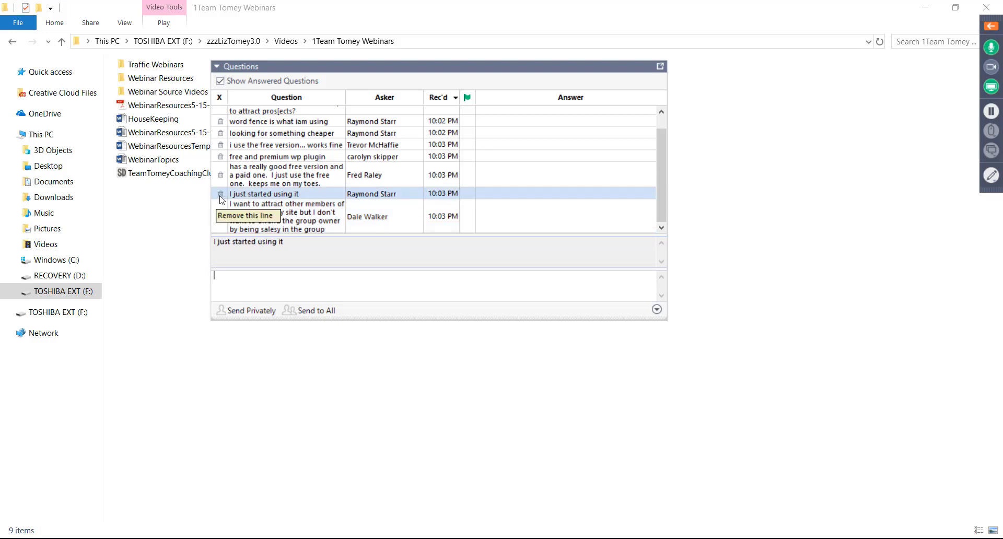
left_click(220, 194)
left_click(272, 194)
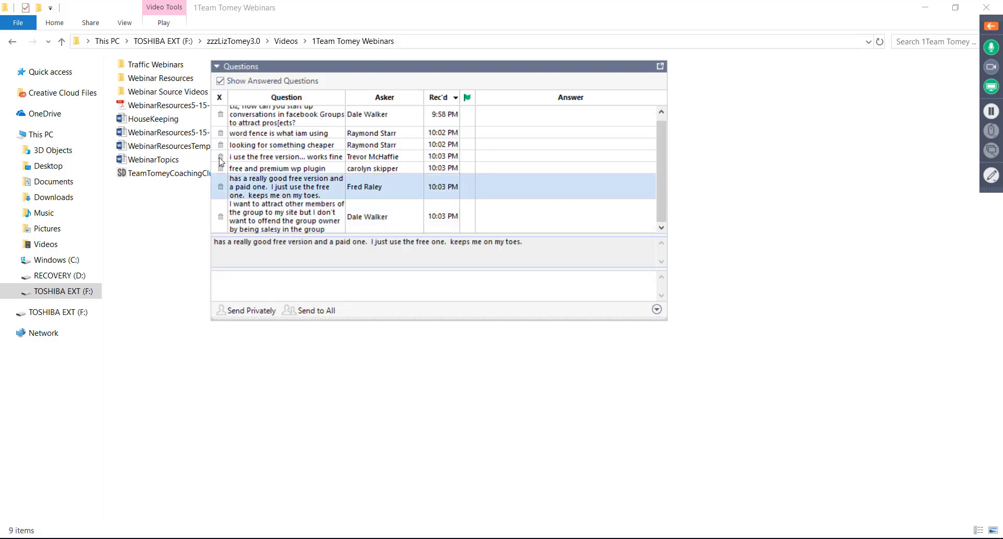
left_click(220, 187)
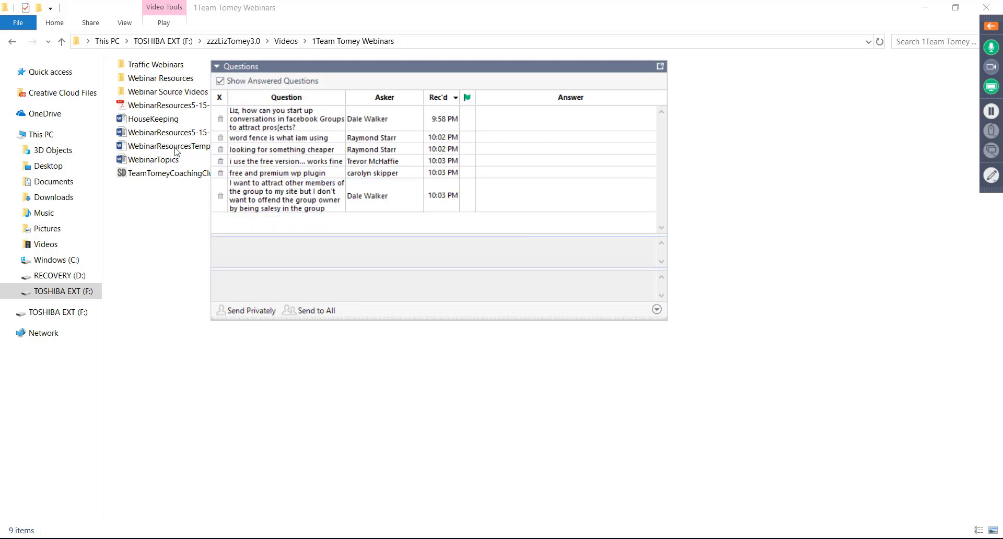
- Remove the messages "free and premium wp plugin", "i use the free version... works fine", "looking for something cheaper" and "word fence is what iam using"
left_click(293, 174)
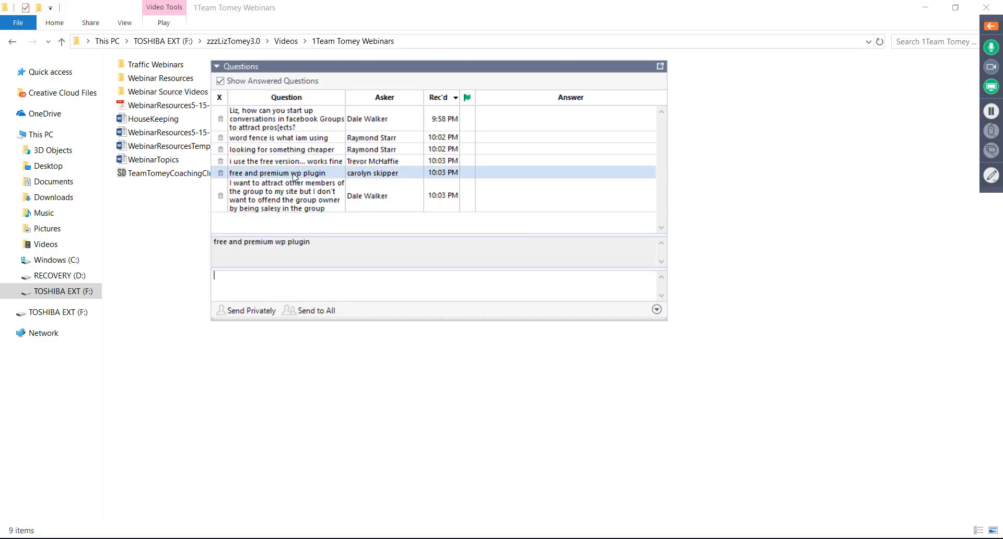
left_click(221, 174)
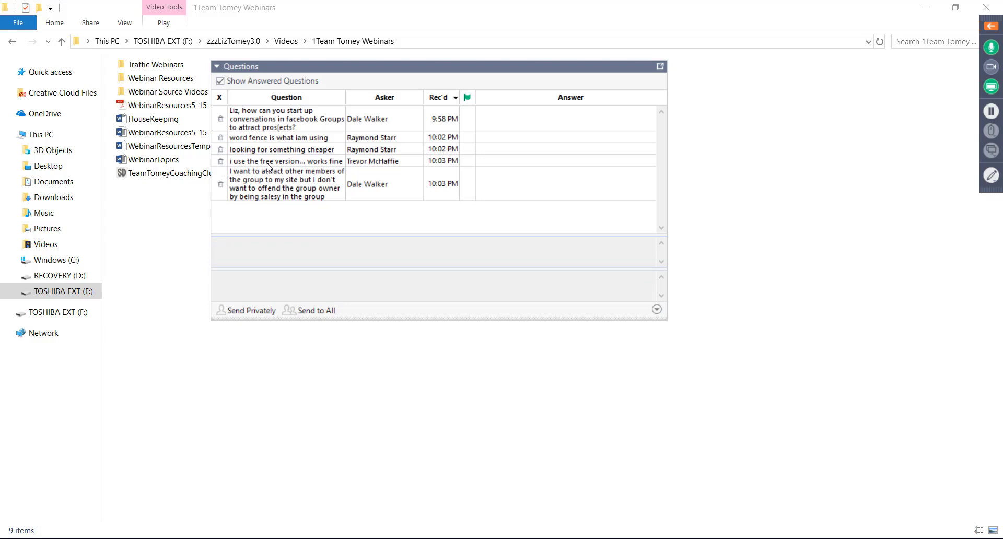
left_click(220, 161)
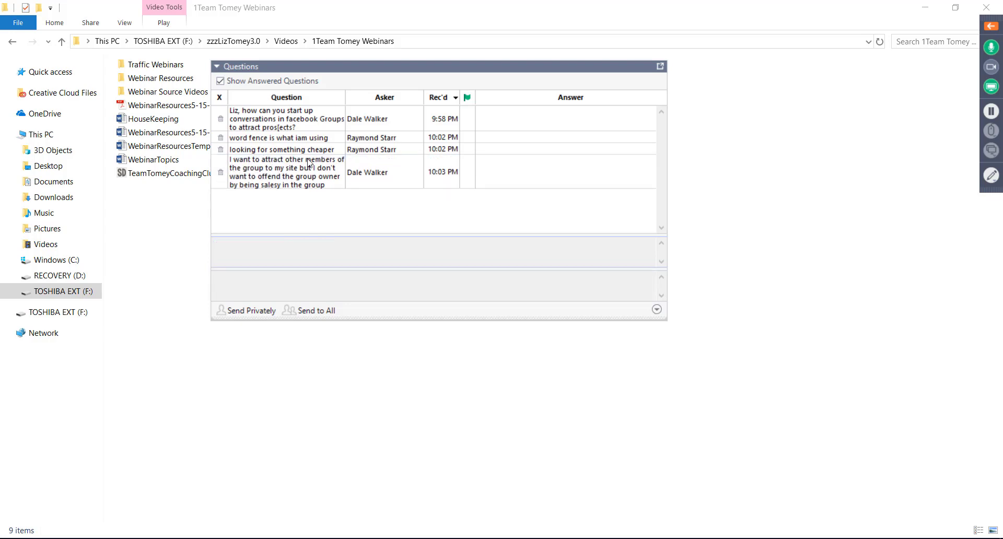
left_click(220, 149)
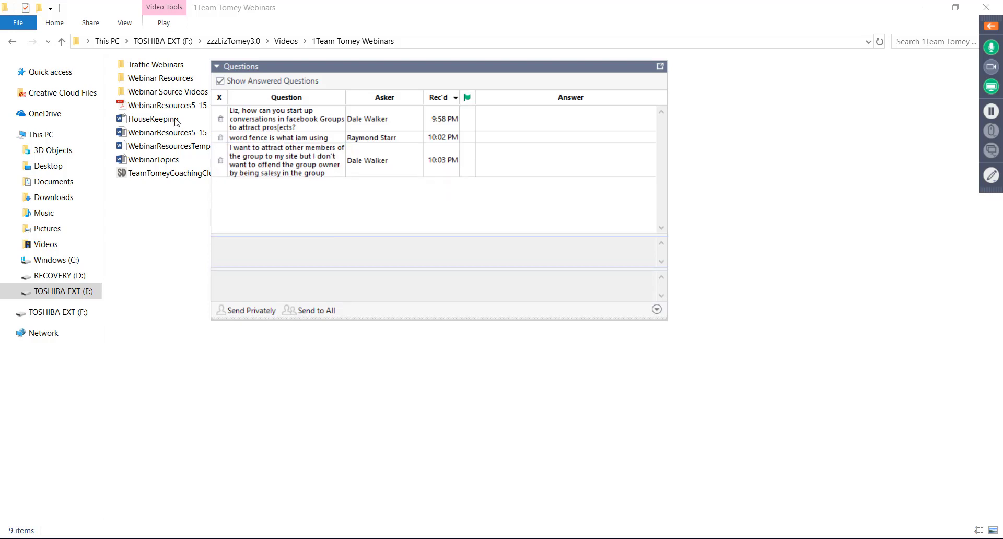
left_click(220, 138)
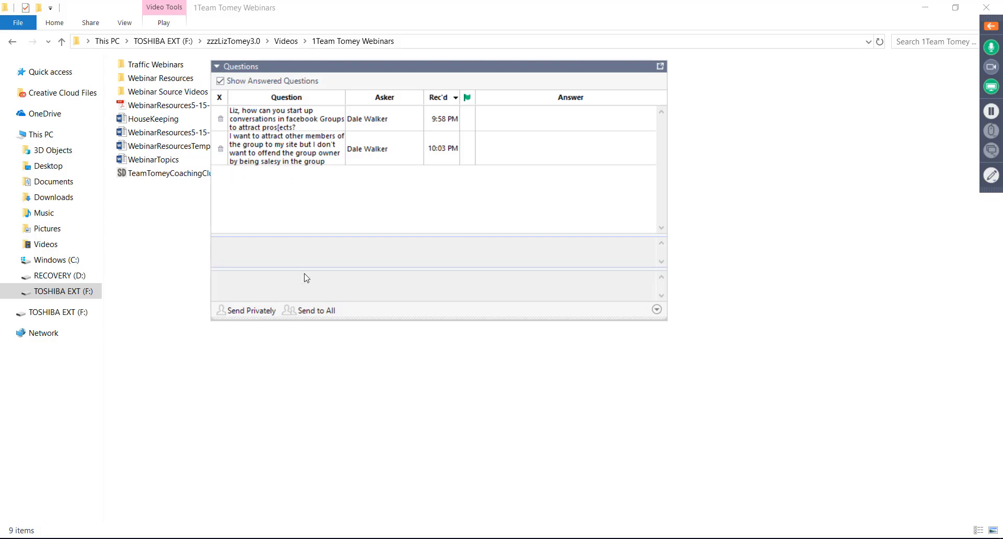
- Reread the message about attracting group members, and remove it together with the "ok" reply and the Facebook group conversations question
left_click(301, 151)
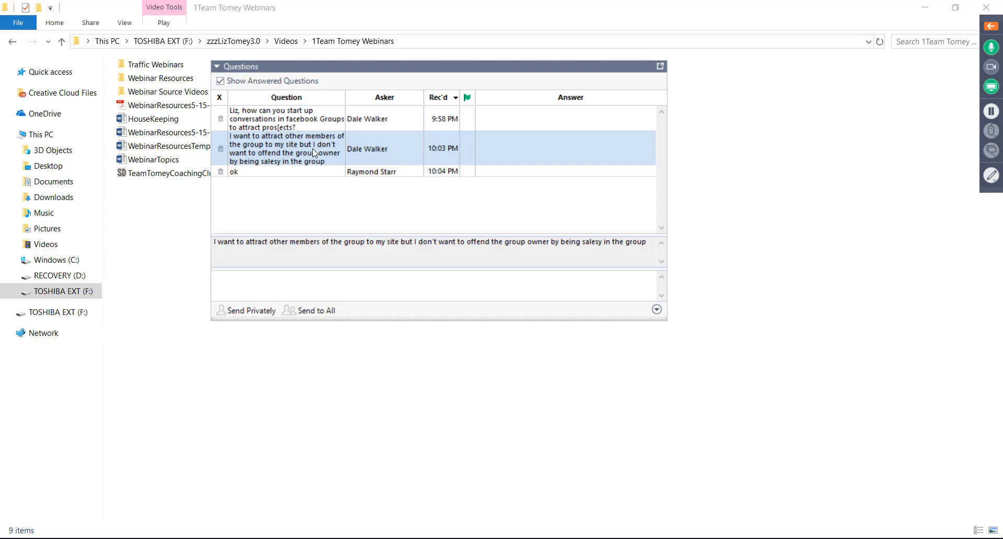
type("'")
left_click(220, 149)
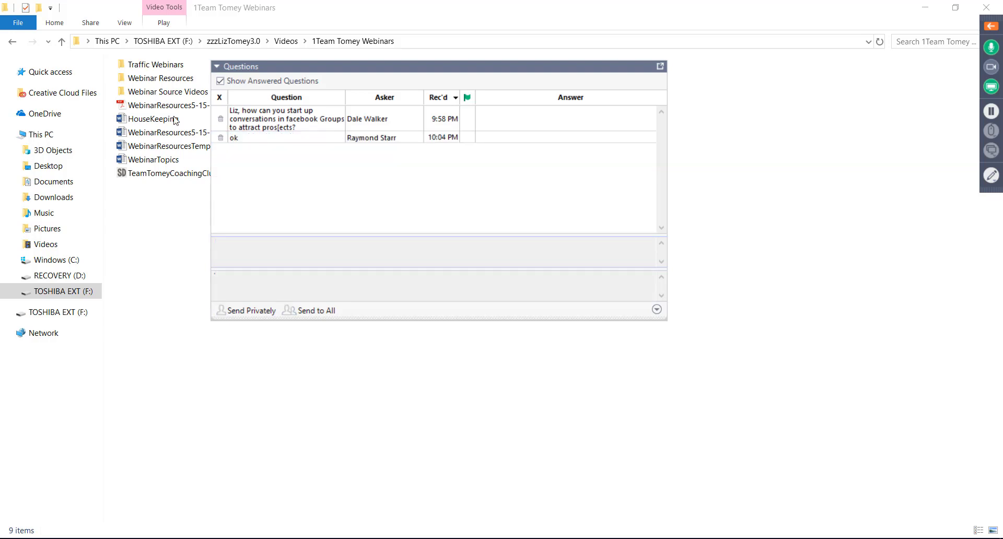
left_click(221, 138)
left_click(222, 124)
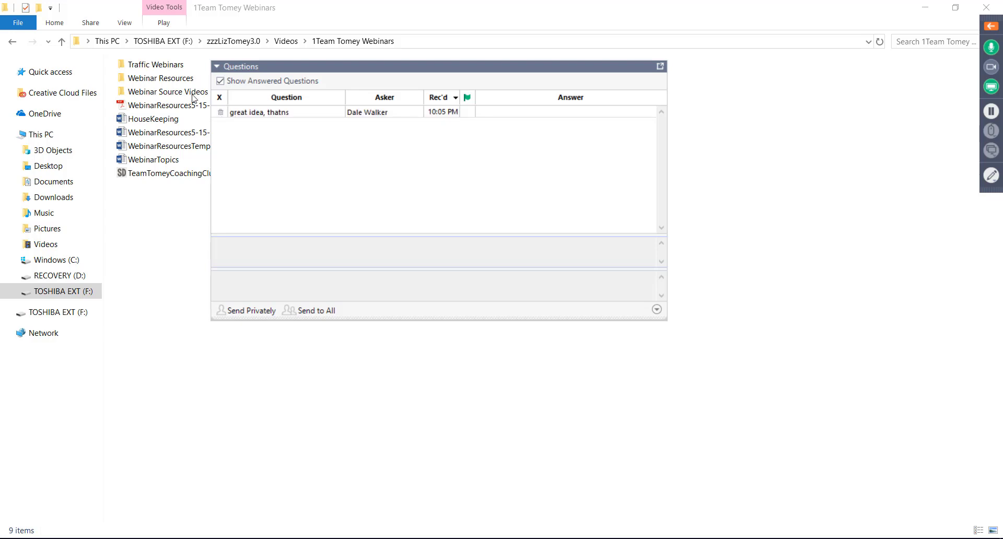
- Remove the "great idea, thatns" message from the questions list
left_click(240, 115)
left_click(221, 112)
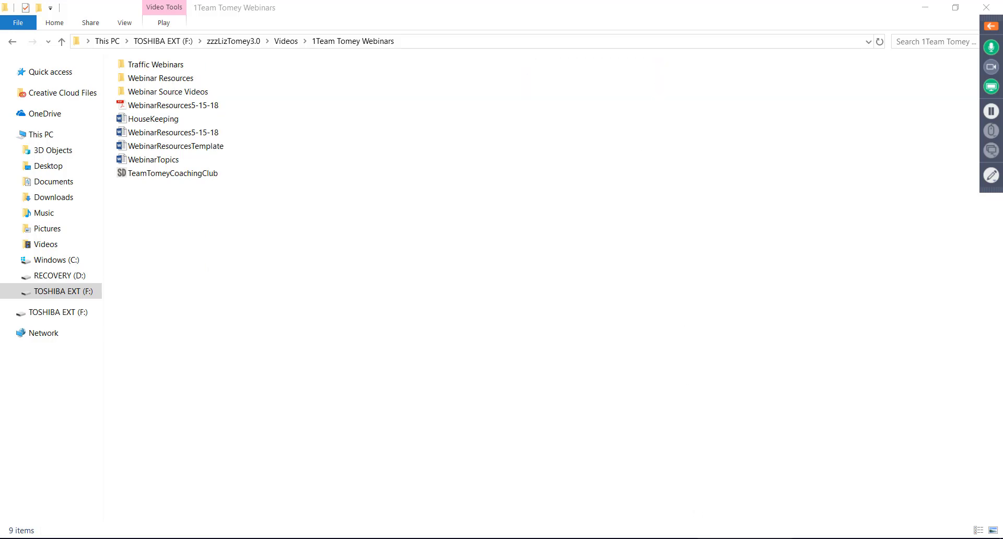
- Switch to the browser, go to imwithliz.com, and open the Website Traffic resource page from its Online Business Resources page
key("alt+Tab")
type("imwithl")
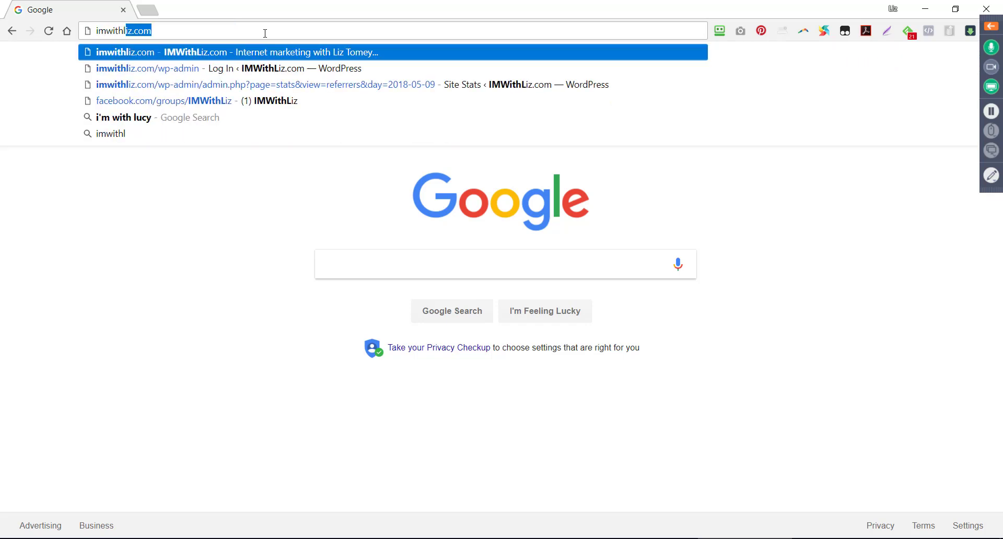
key("Return")
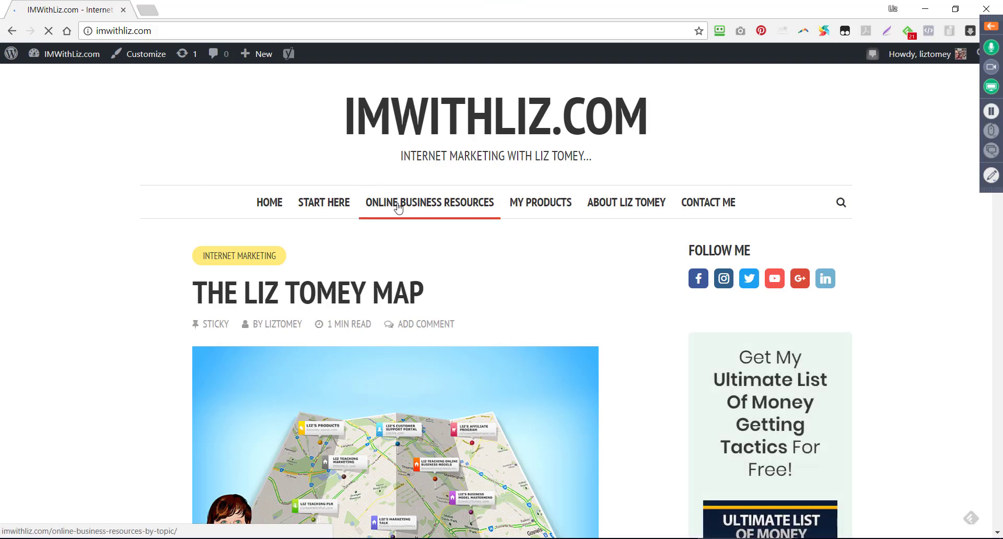
left_click(398, 204)
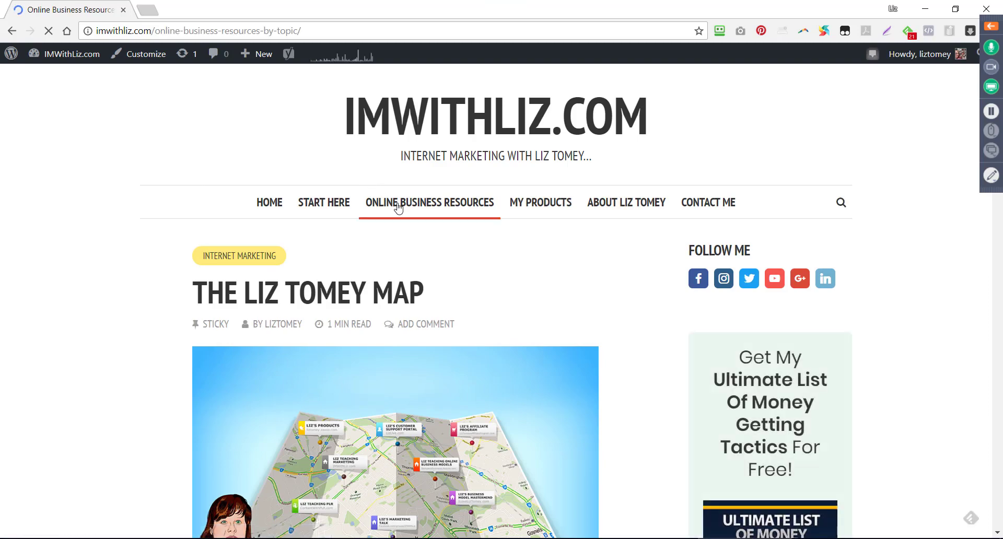
scroll(118, 306, "down", 10)
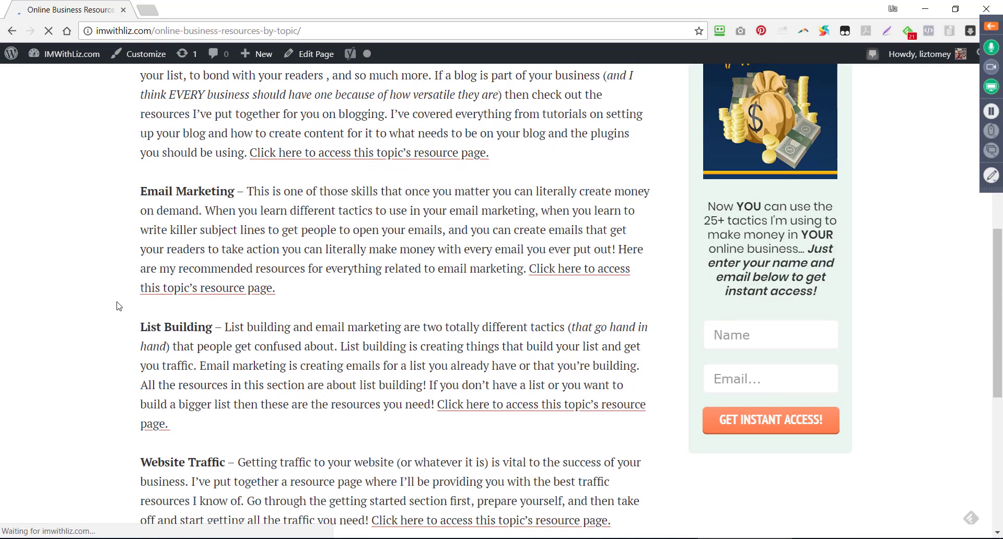
scroll(119, 306, "down", 2)
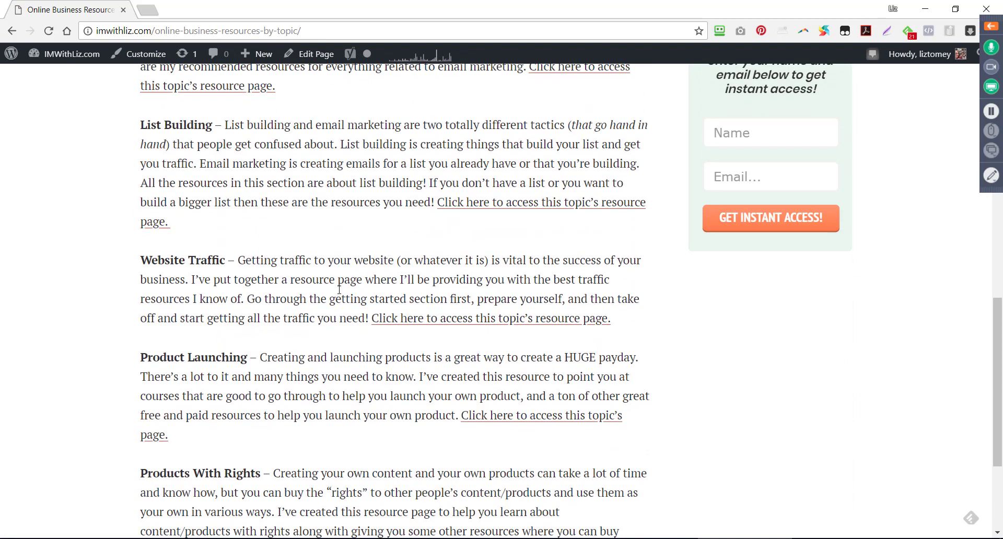
left_click(445, 317)
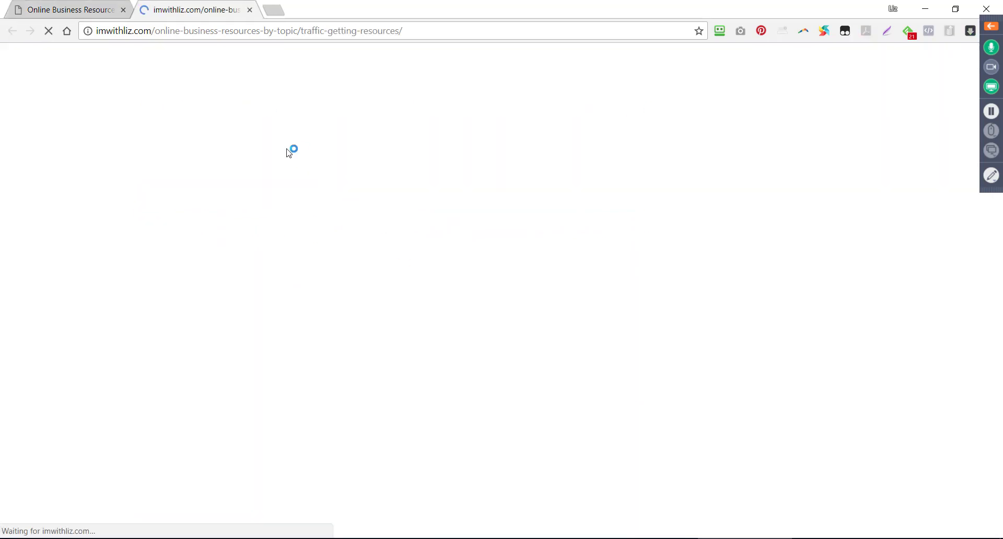
- Find the tactics list on the traffic resources page, highlight the "Facebook Group Guest Content Method" title, and look over the tactics below it
scroll(263, 268, "down", 4)
scroll(263, 267, "down", 15)
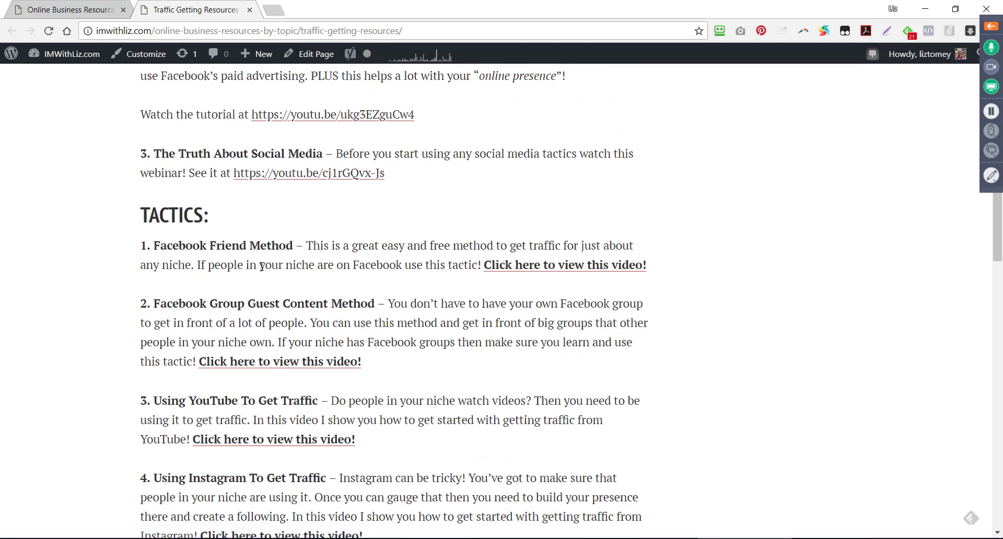
left_click_drag(156, 173, 375, 175)
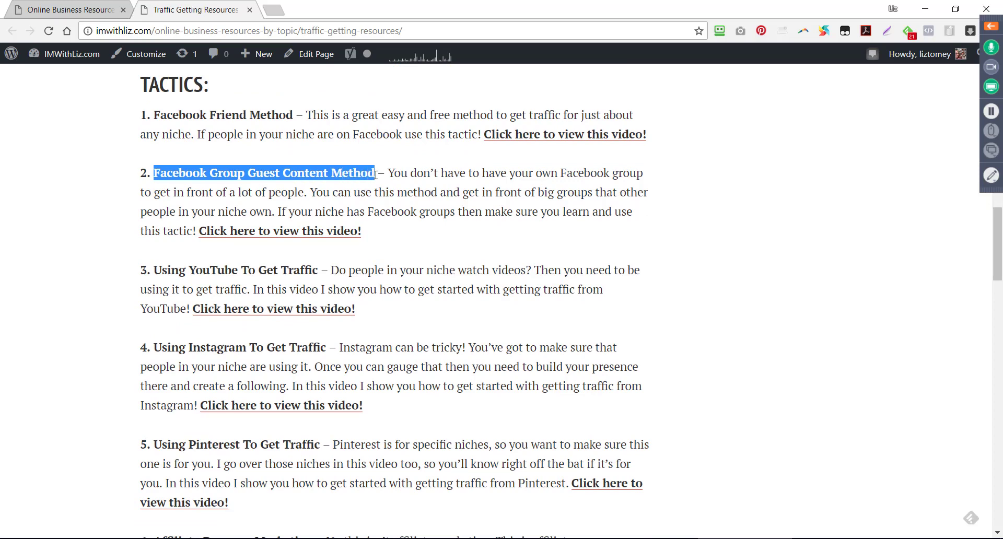
scroll(374, 180, "down", 4)
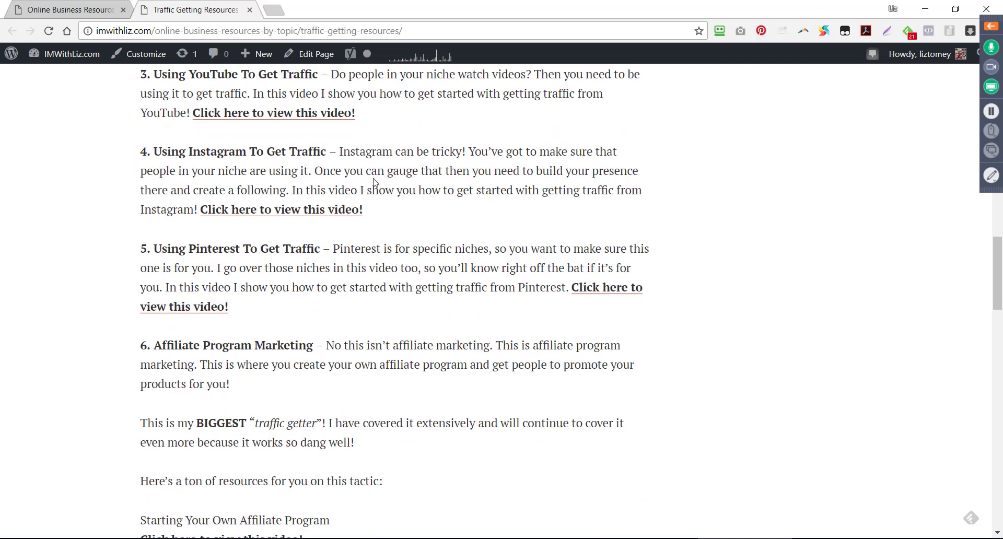
scroll(328, 245, "up", 4)
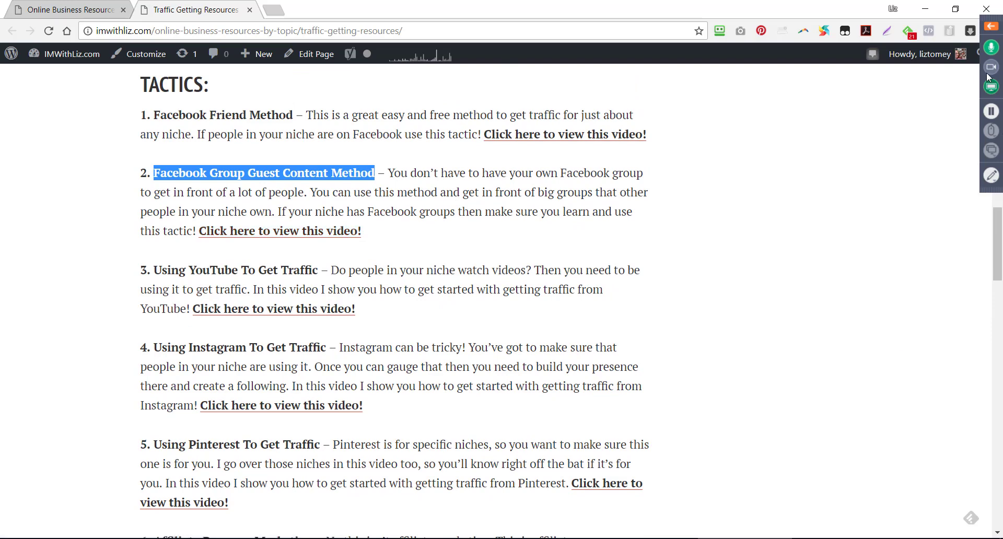
- Switch to the WebinarTopics document in Word, and close it with its changes saved
left_click(991, 29)
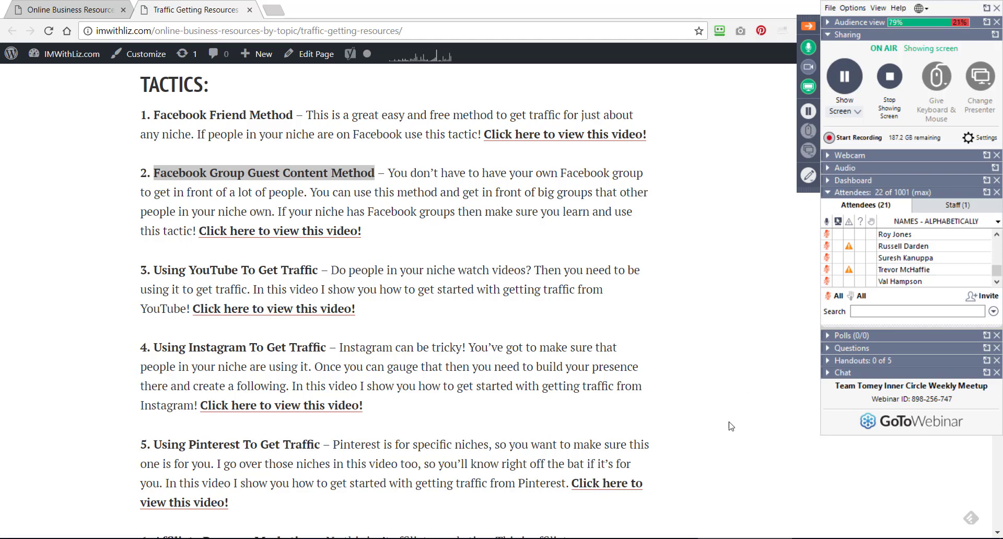
left_click(559, 538)
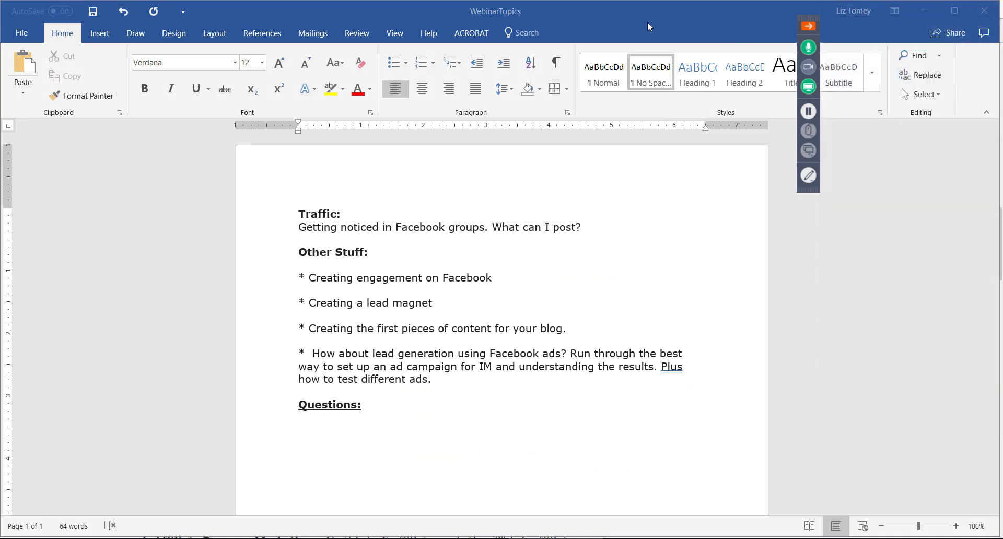
left_click(984, 11)
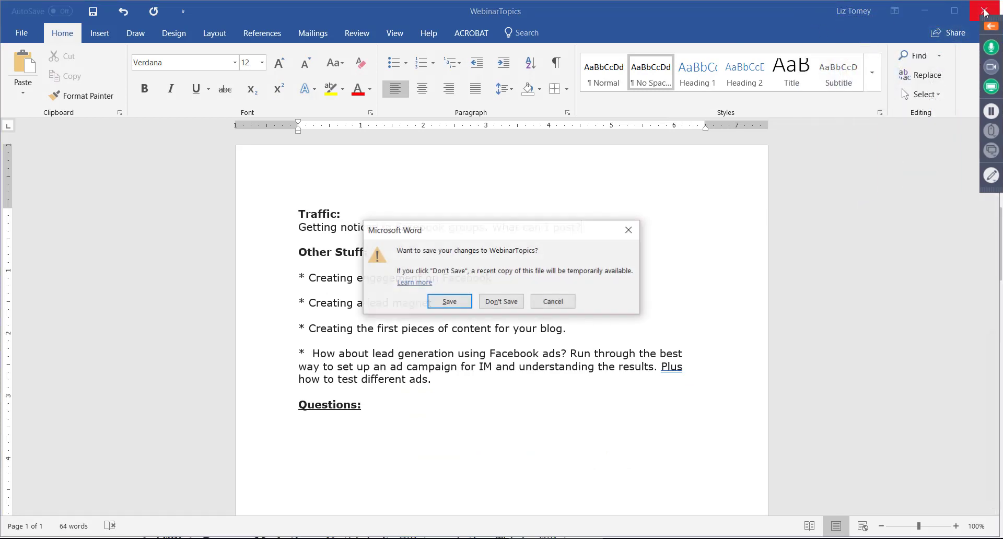
left_click(452, 302)
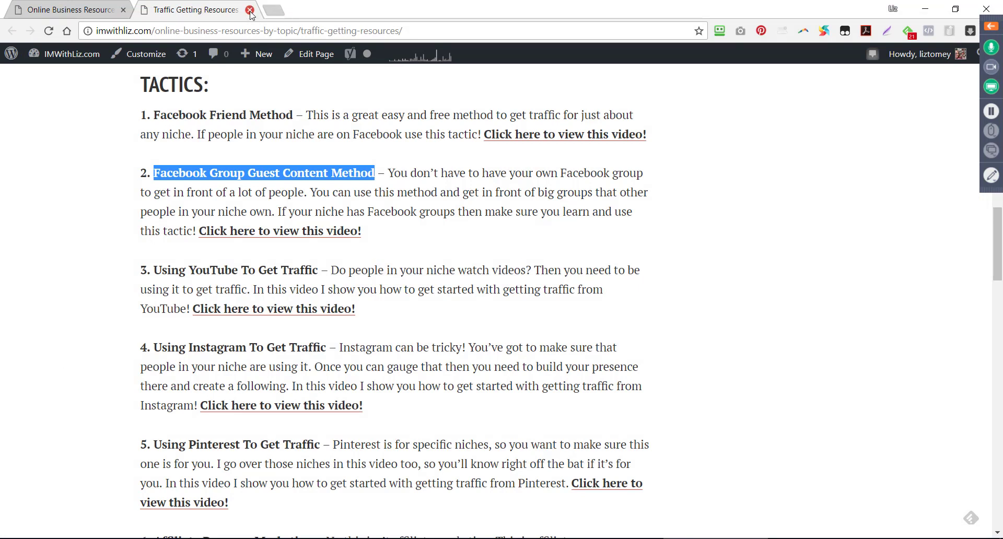
- Switch to the TeamTomeyCoachingClub diagrams in SimpleDiagrams, and show the one listing the foundation, Google presence and traffic tactics
left_click(400, 538)
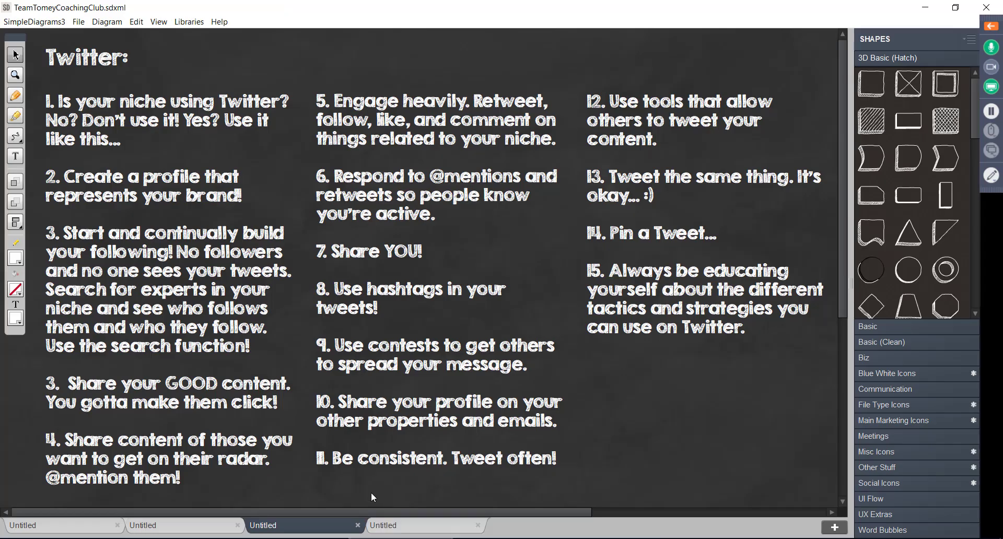
left_click(68, 530)
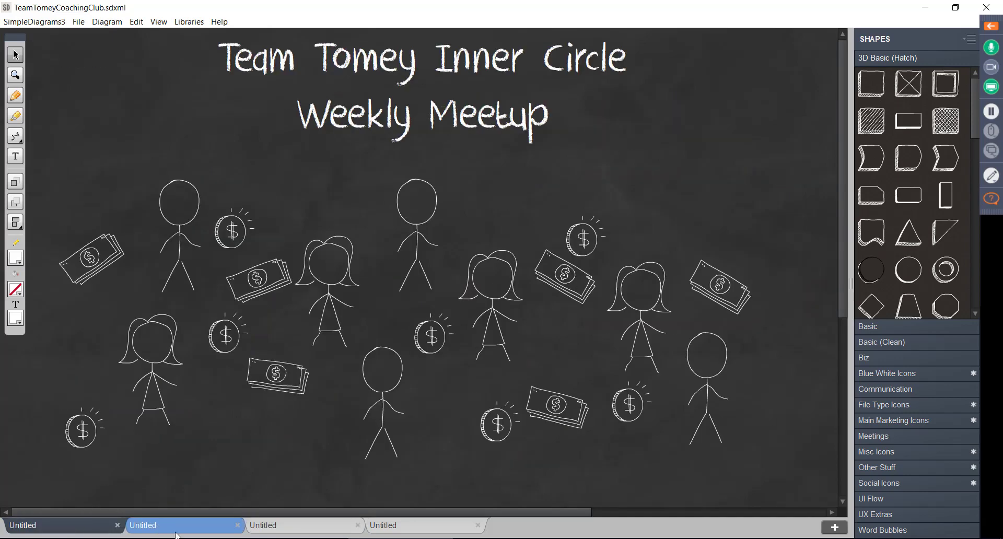
left_click(176, 532)
left_click(356, 378)
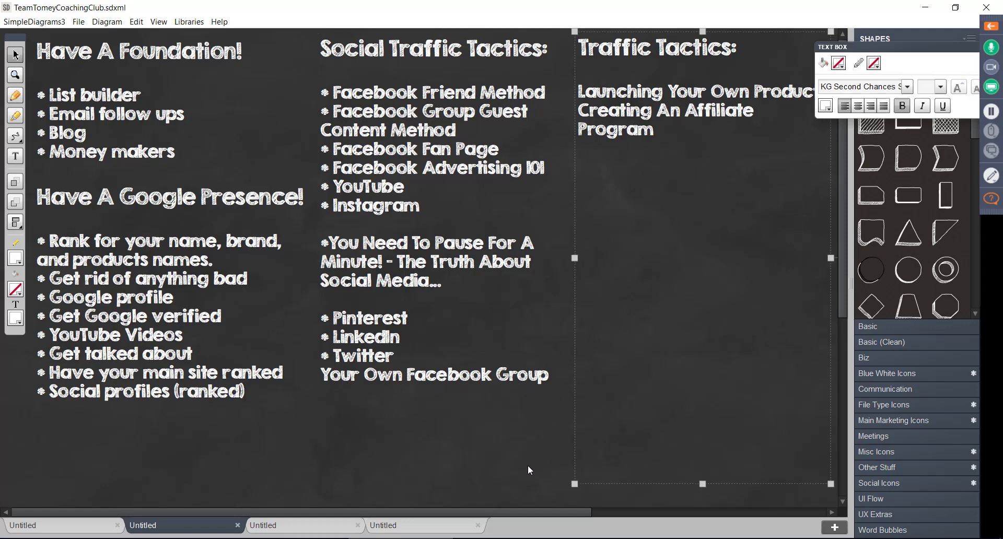
left_click(667, 486)
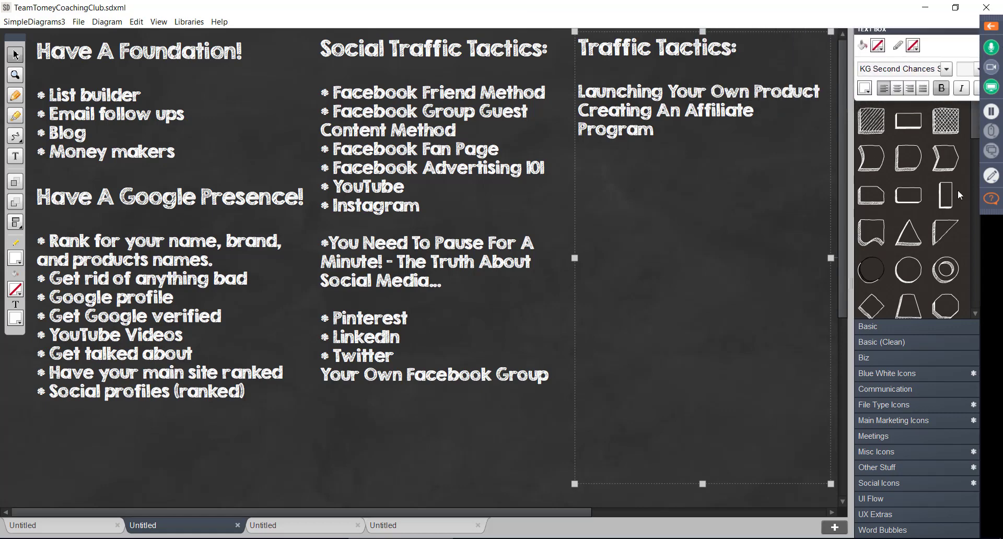
- Expand the webinar controls, remove the "Have a good one! Thanks so much!" message, and dock the questions list back
left_click(992, 28)
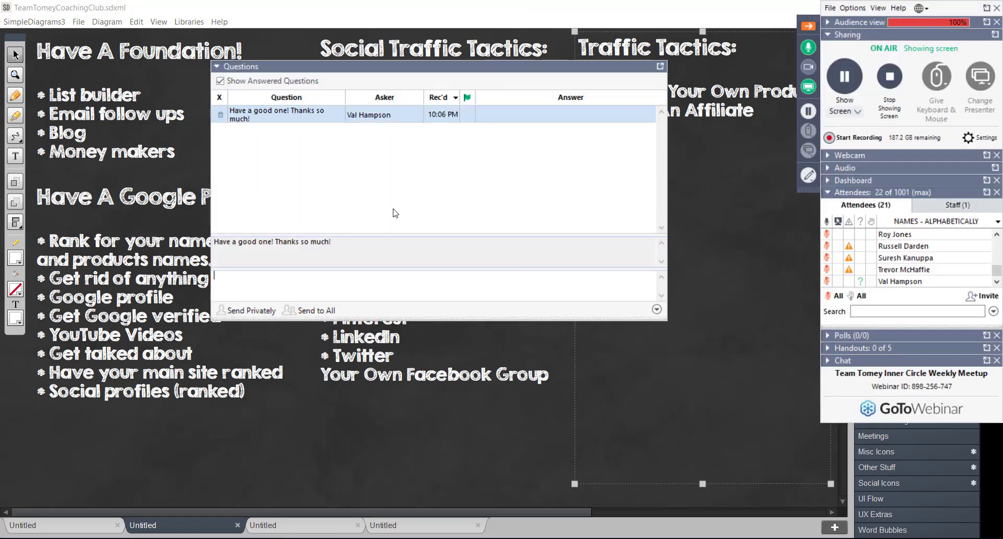
left_click(221, 115)
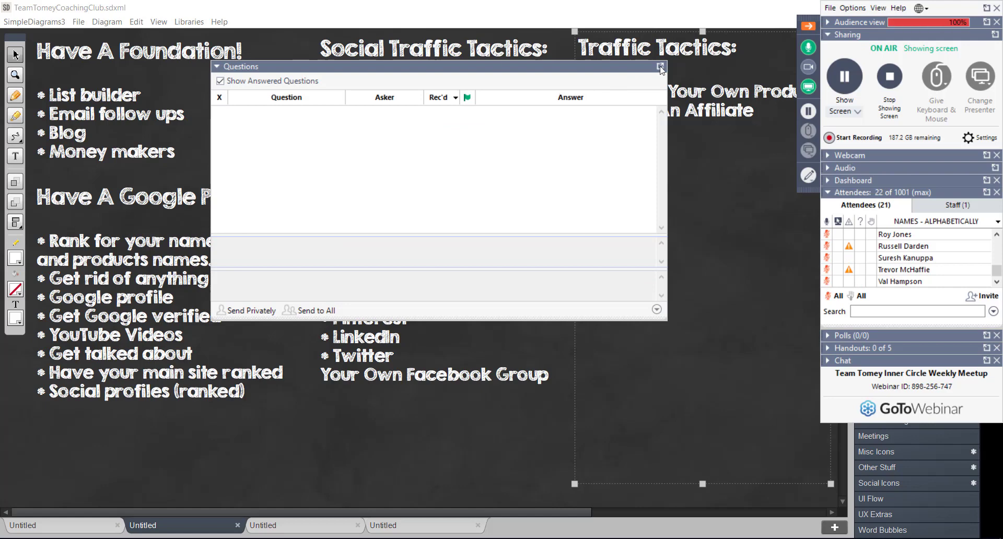
left_click(660, 67)
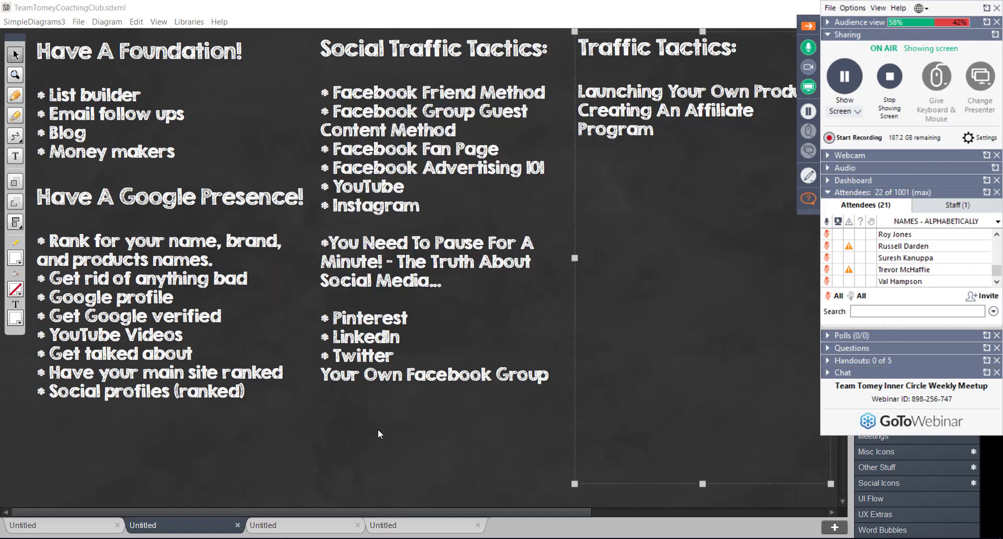